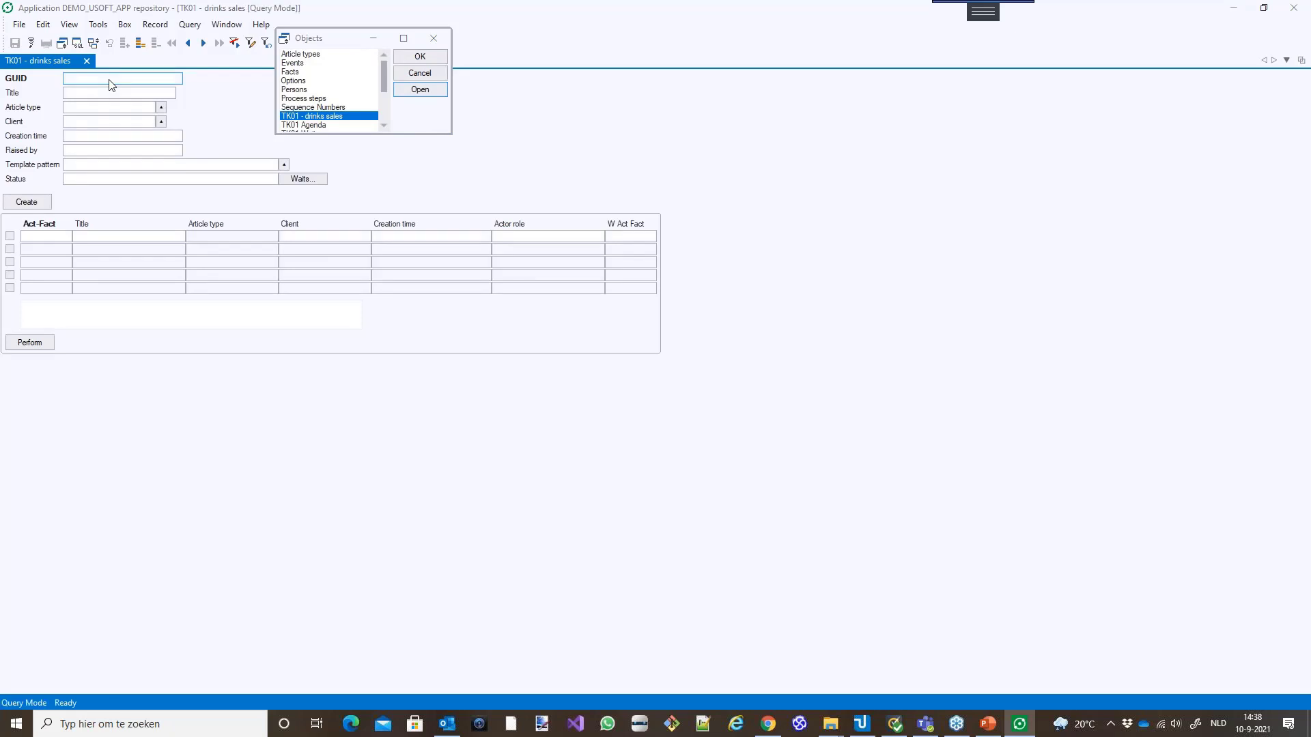
# Retrieve the existing TK01 drinks sale record for Beer, delete it and save the deletion
pyautogui.press('F3')
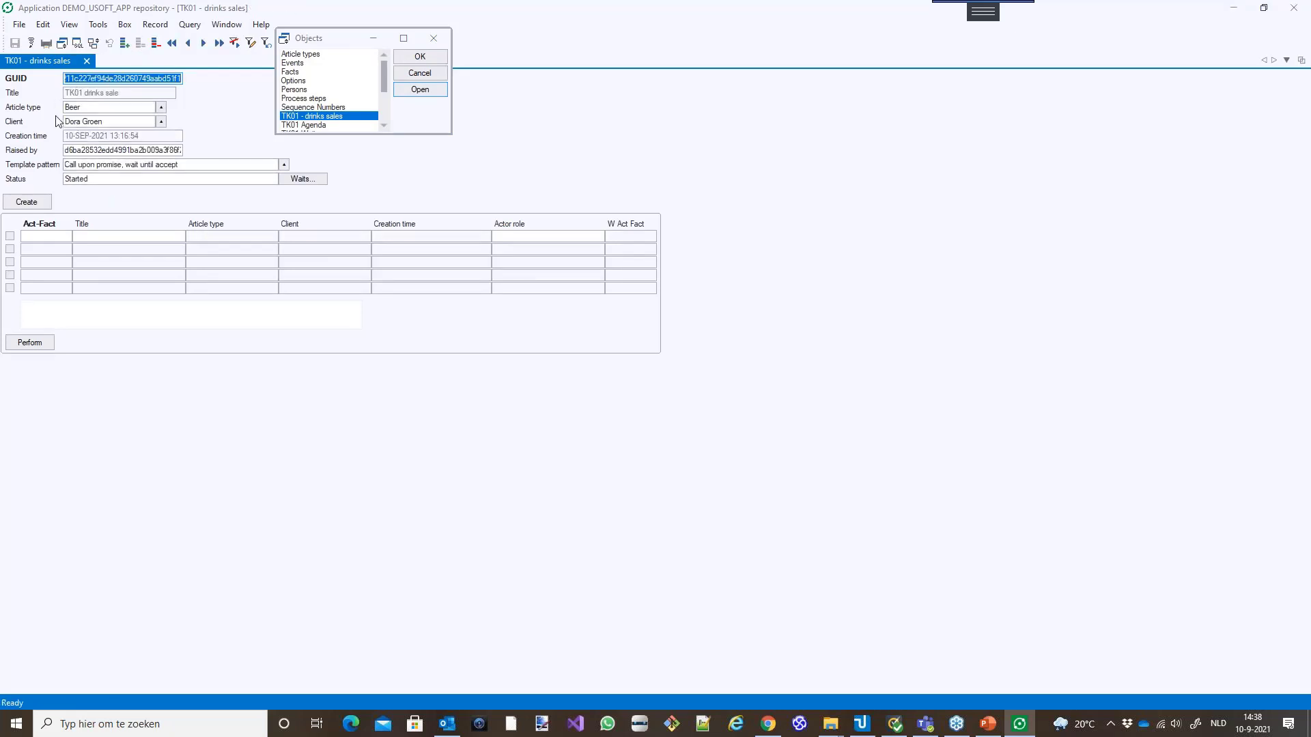
pyautogui.click(156, 46)
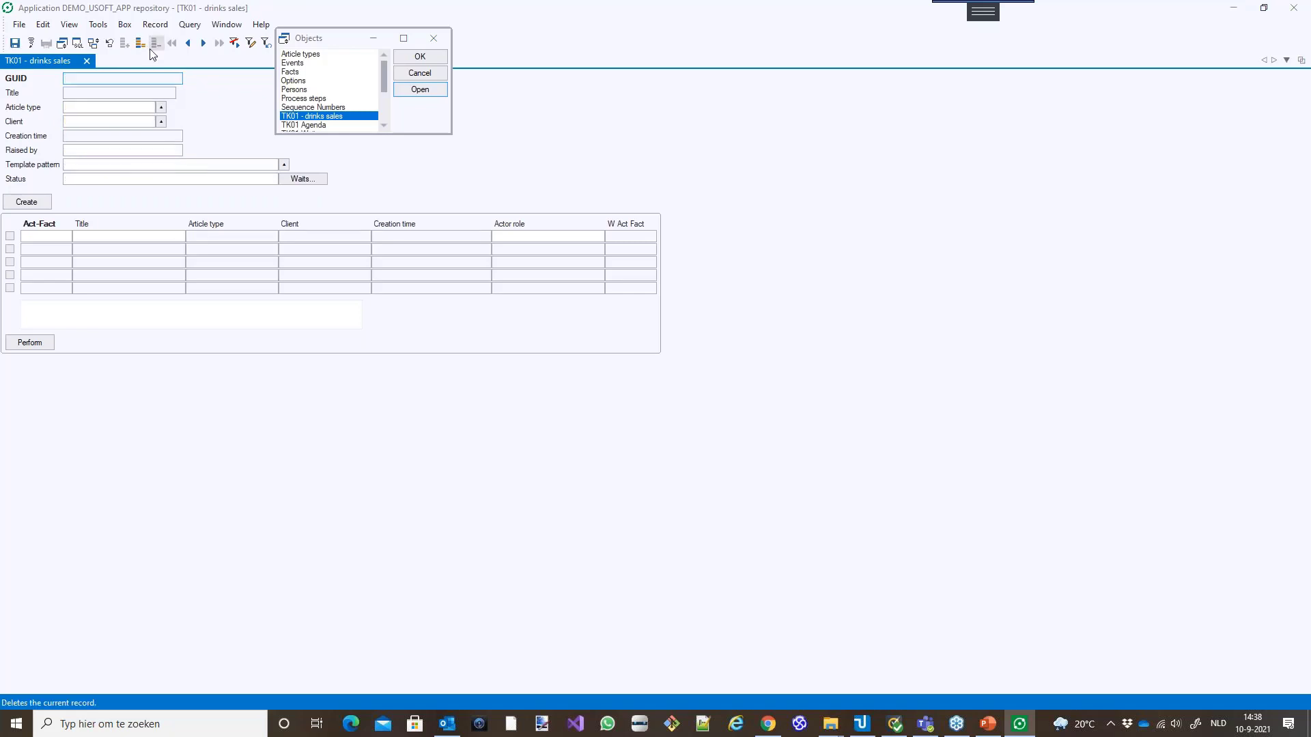
pyautogui.click(14, 43)
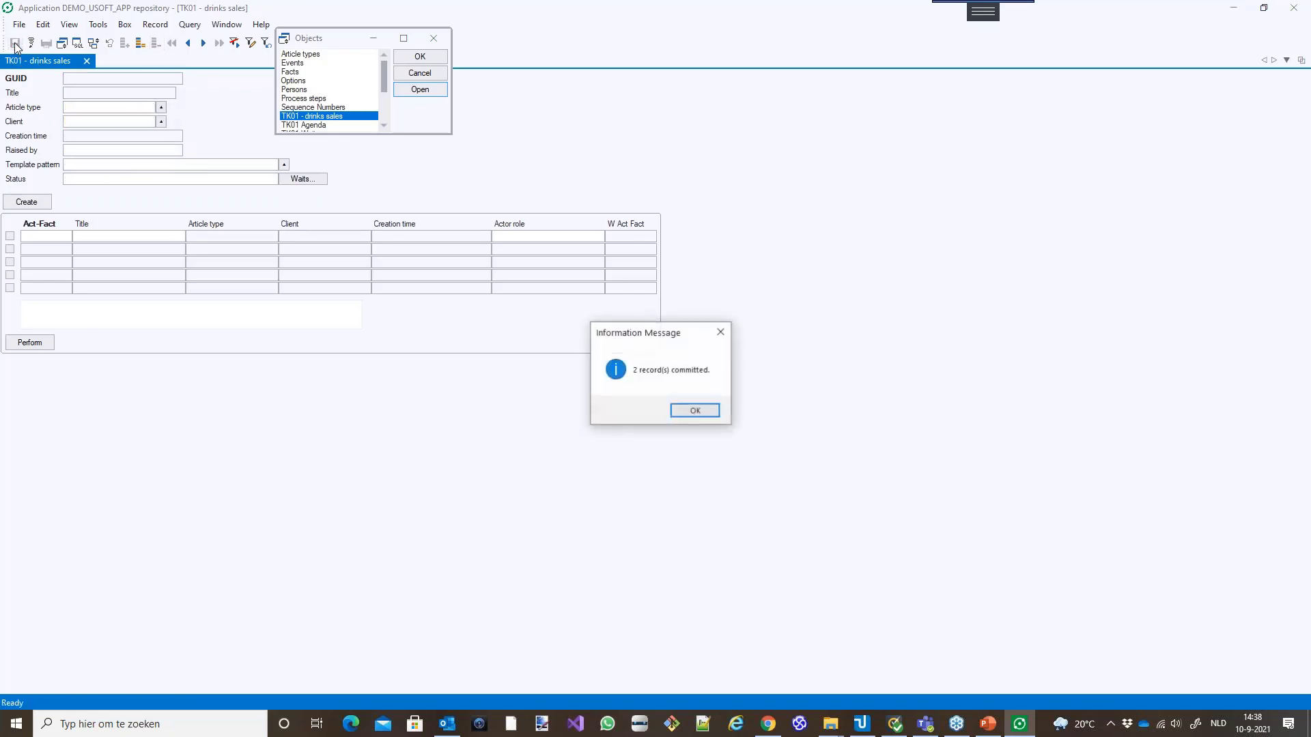
pyautogui.click(695, 412)
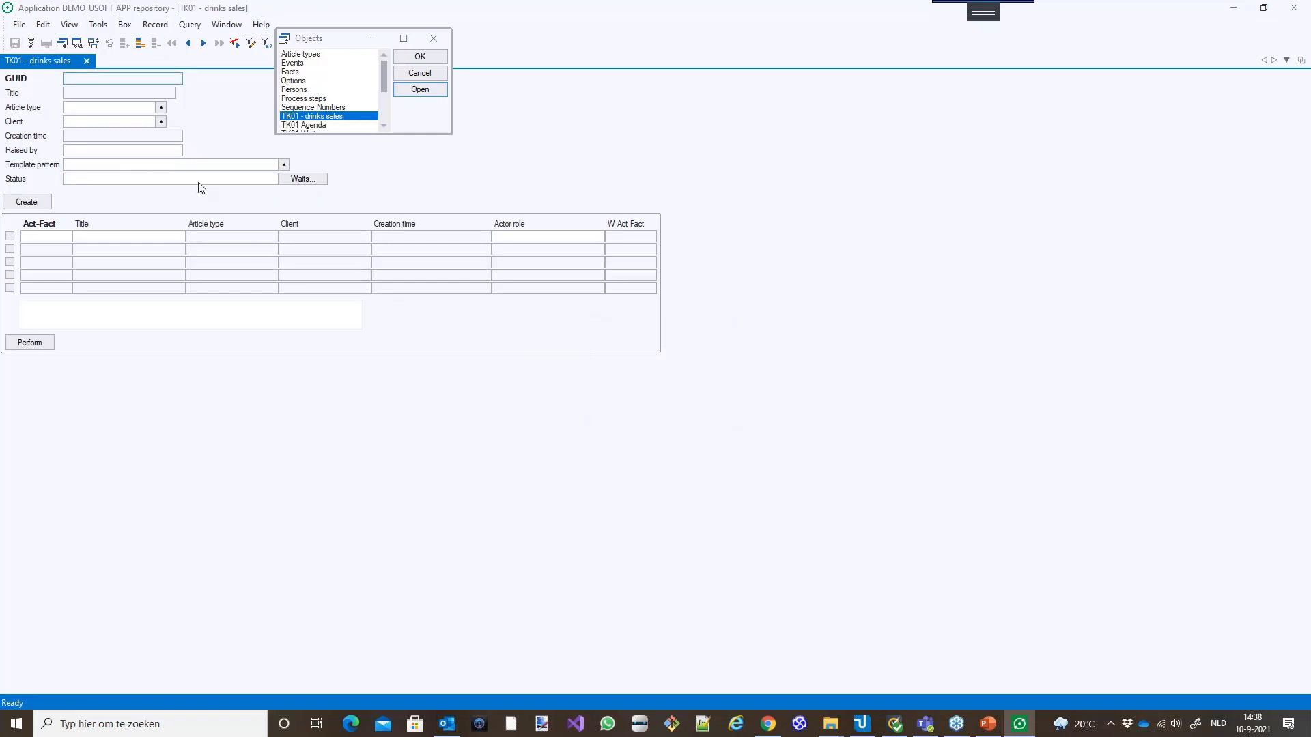
# Create a new TK01 drinks sale with article type Fanta and the first listed person as client
pyautogui.click(161, 107)
pyautogui.click(571, 318)
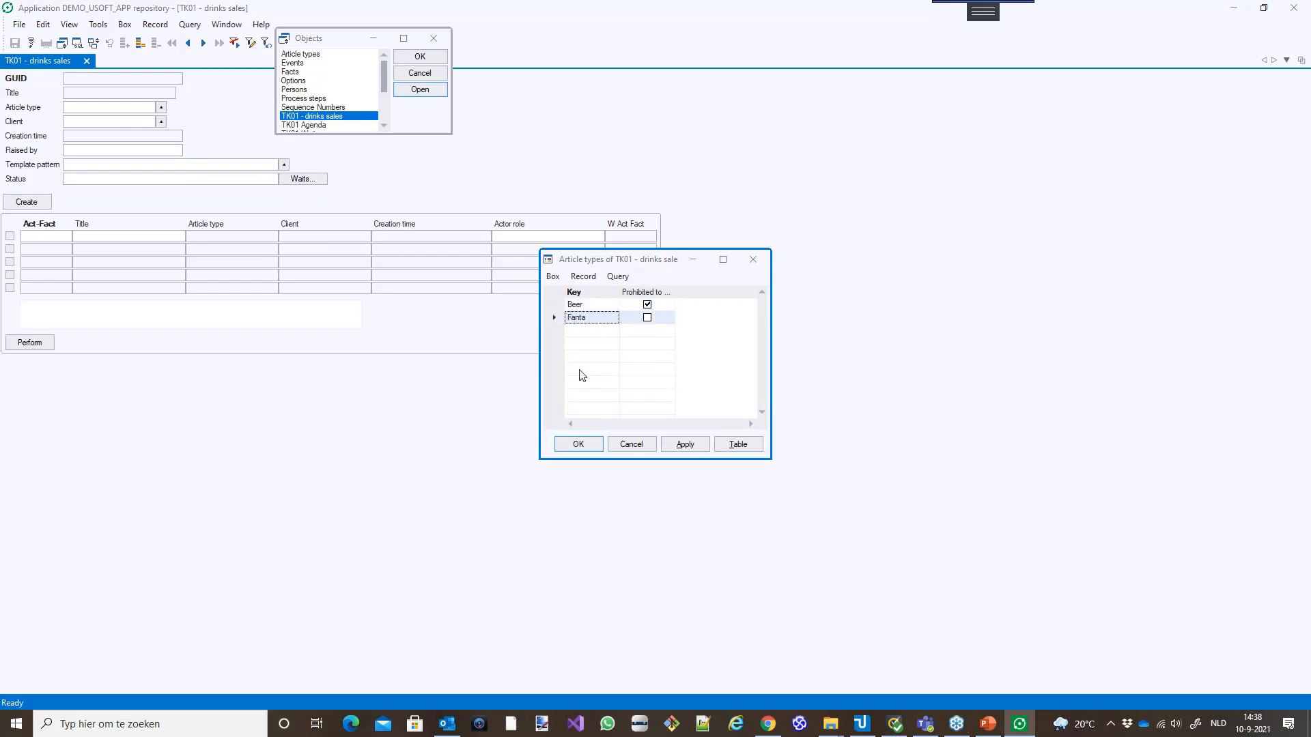
pyautogui.click(579, 445)
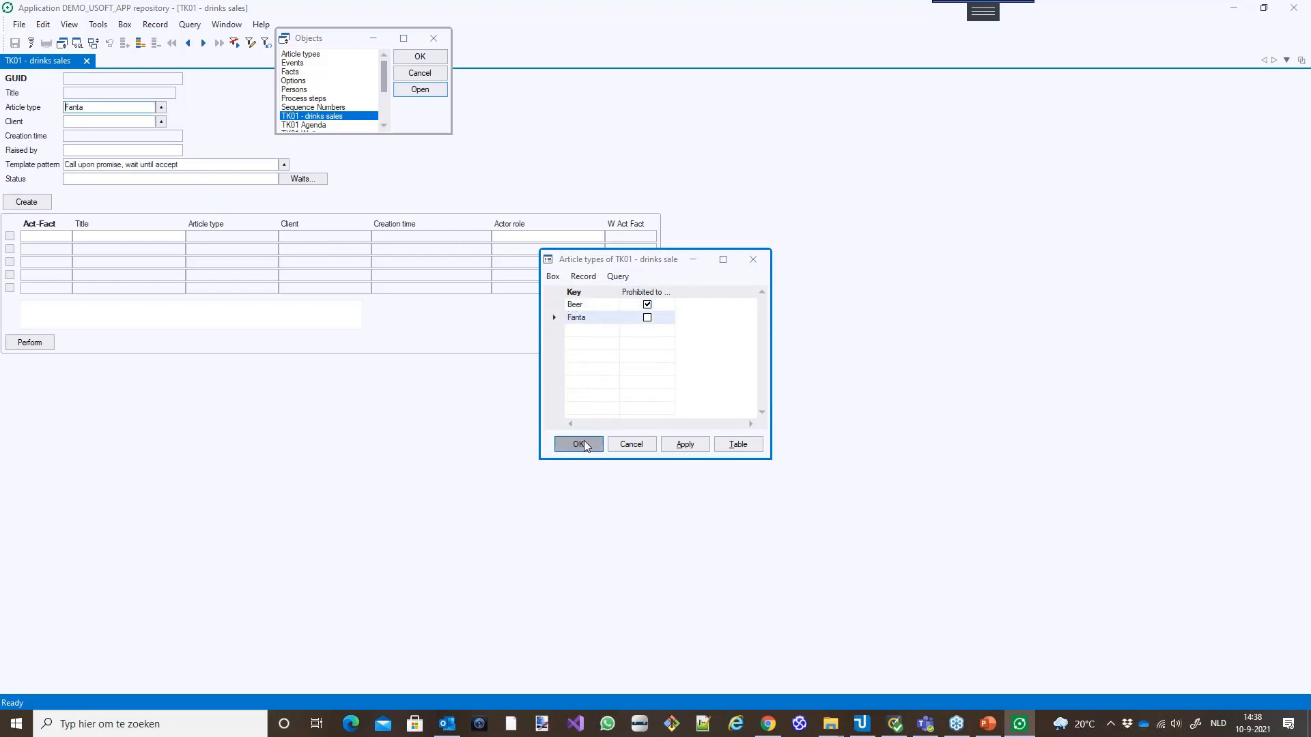
pyautogui.click(161, 120)
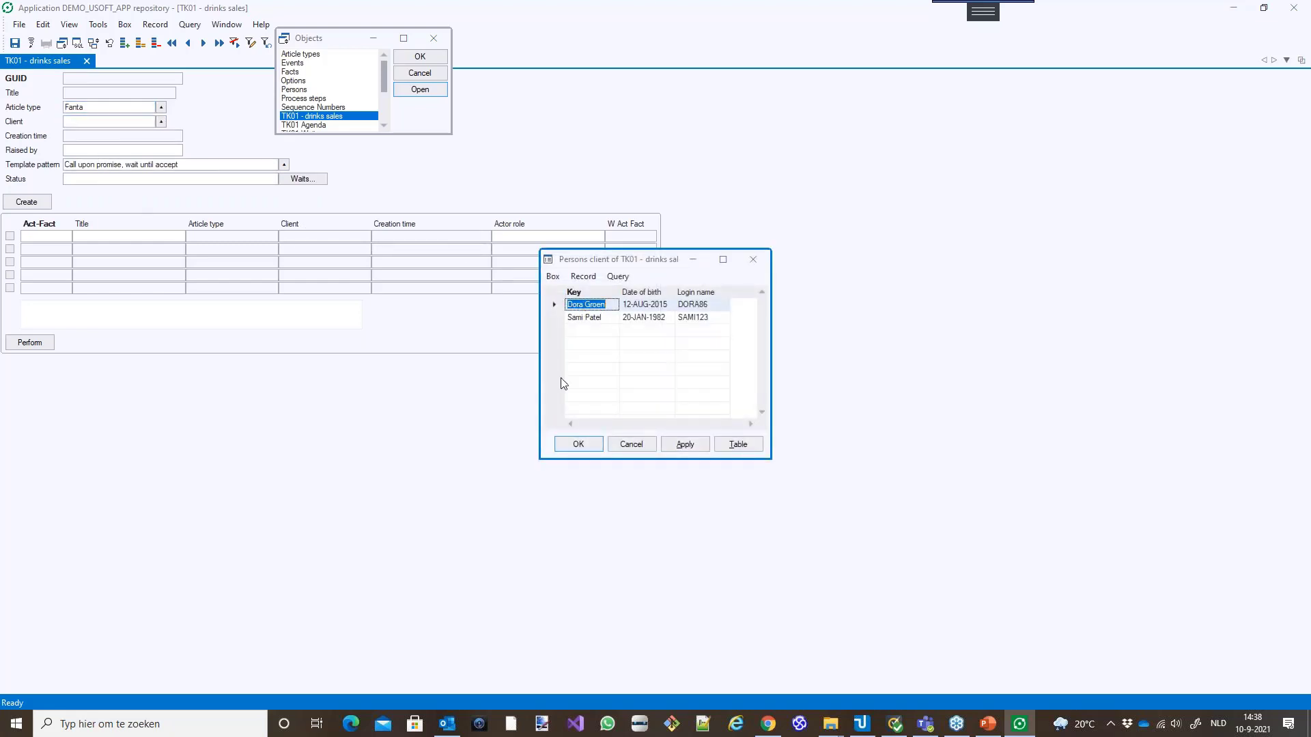
pyautogui.click(578, 445)
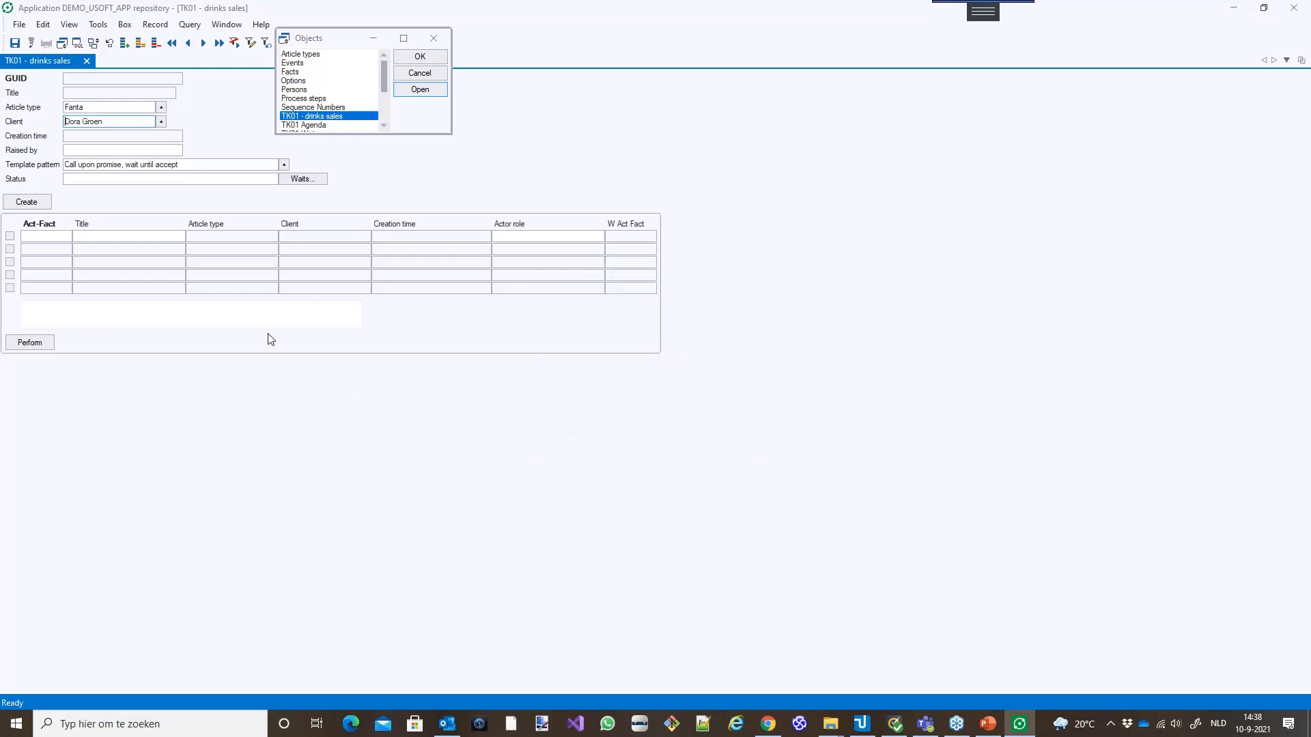
pyautogui.click(39, 203)
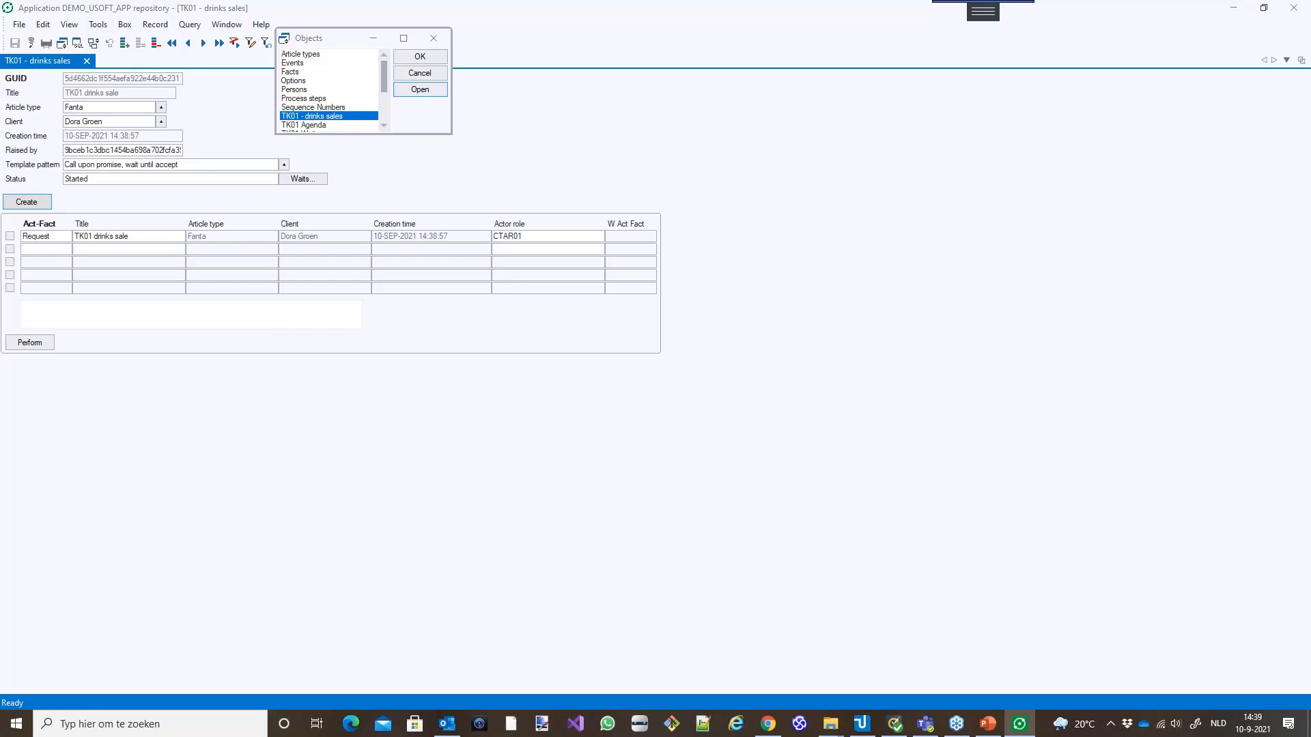
# Perform the Request act-fact and the Promise act-fact for the Fanta drinks sale
pyautogui.click(10, 236)
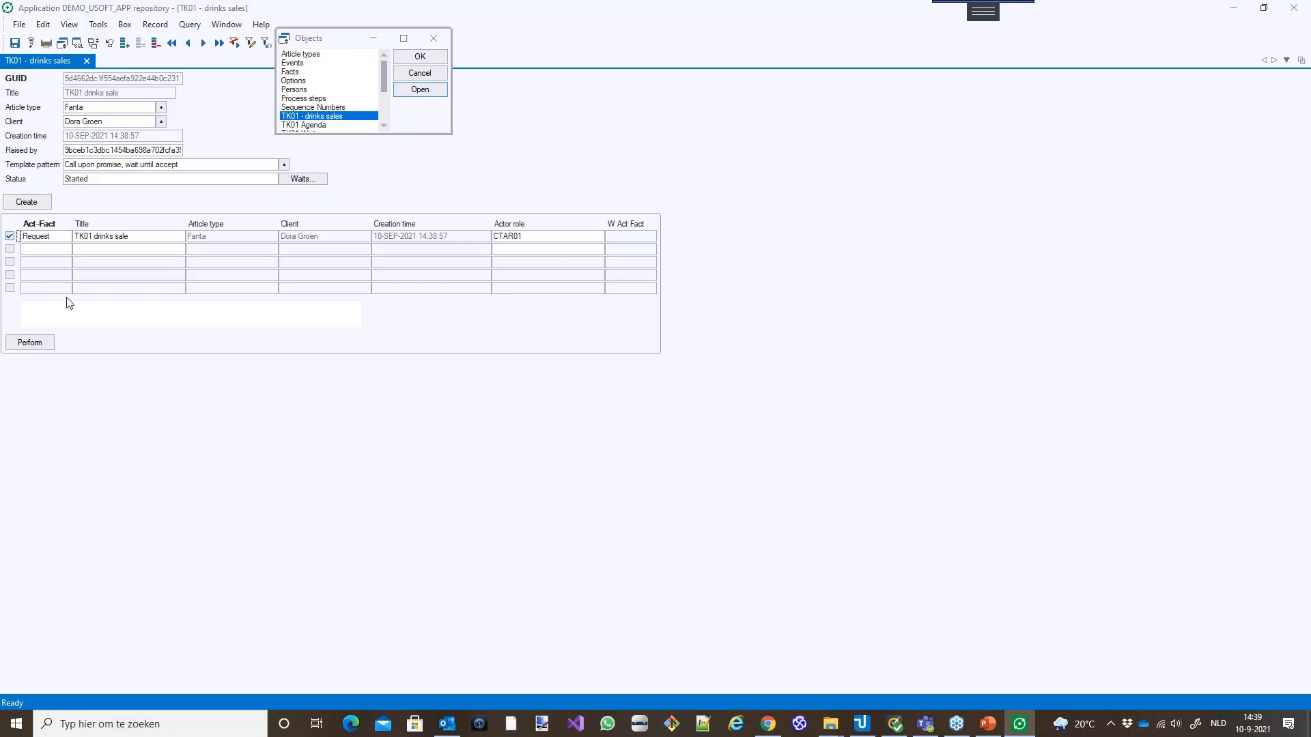
pyautogui.click(33, 343)
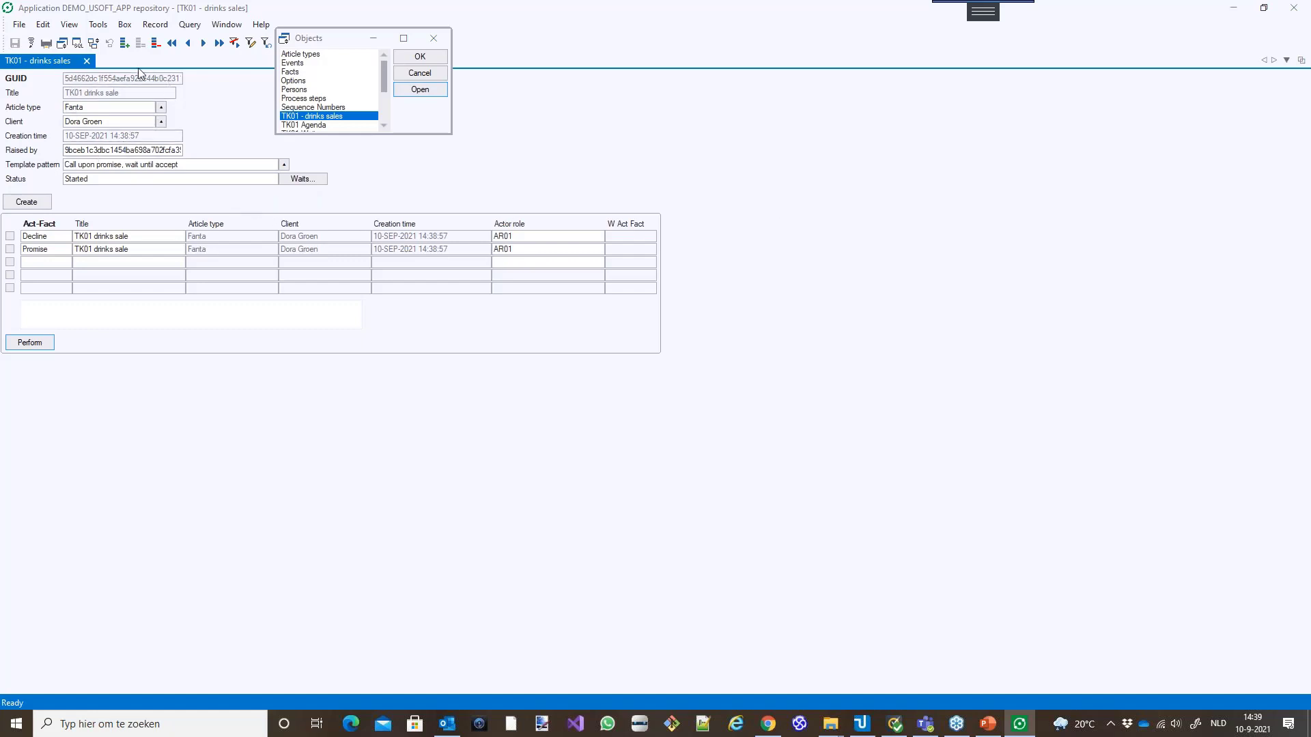
pyautogui.click(10, 250)
pyautogui.click(30, 343)
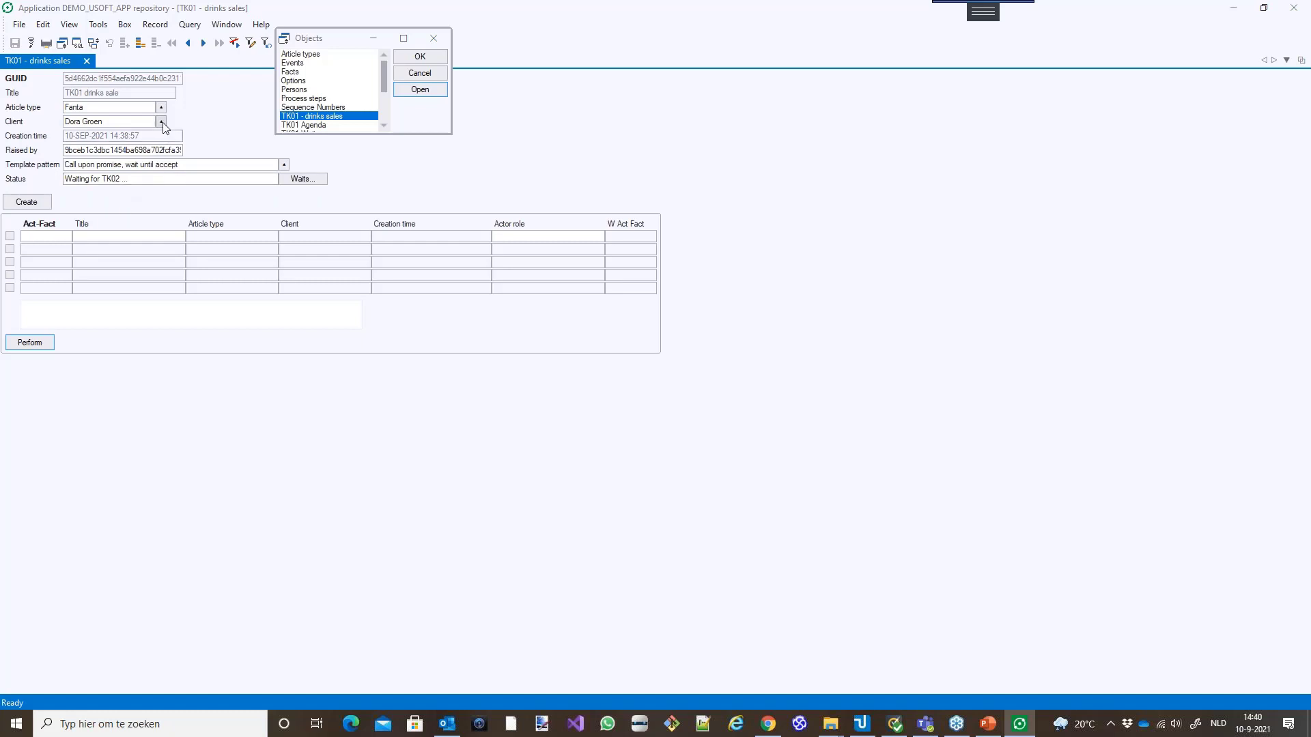
# Launch a second instance of Application DEMO_USOFT_APP repository from USoft Binder and restore the TK01 application window from full screen
pyautogui.click(862, 724)
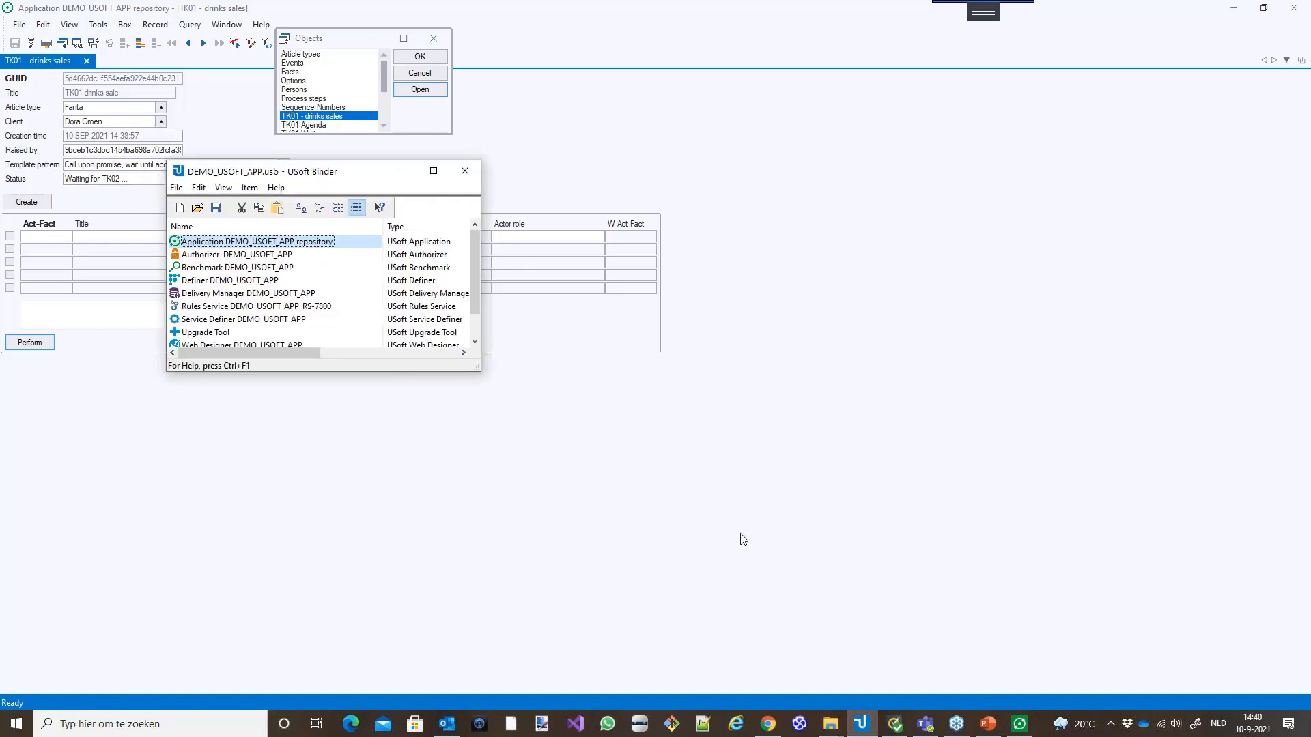
pyautogui.doubleClick(245, 243)
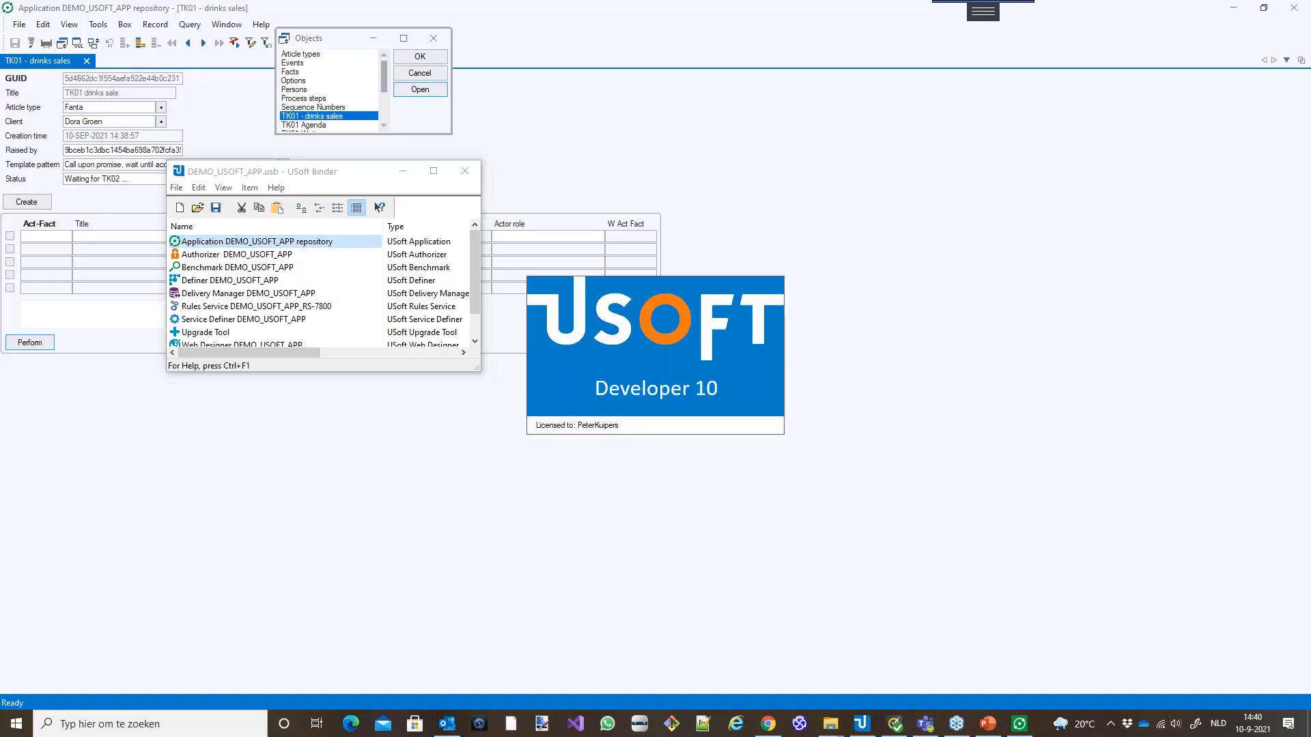
pyautogui.click(1263, 8)
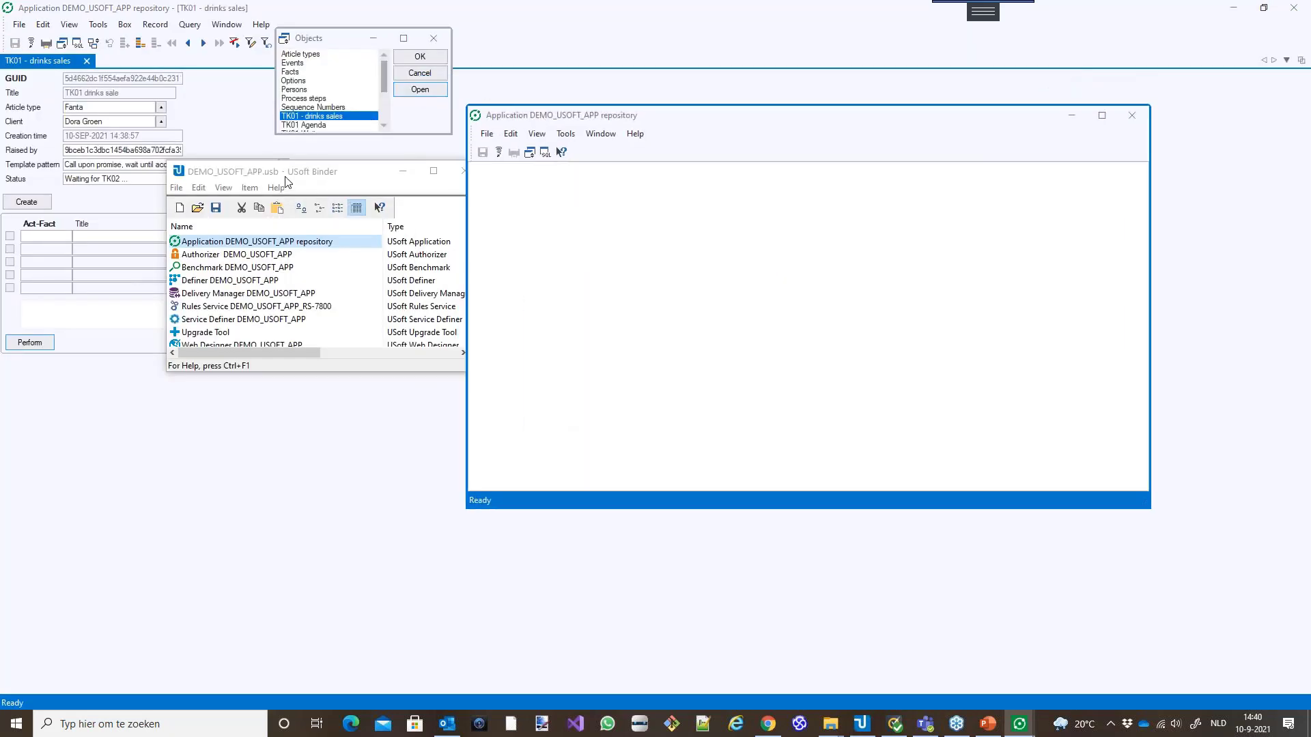
pyautogui.click(227, 130)
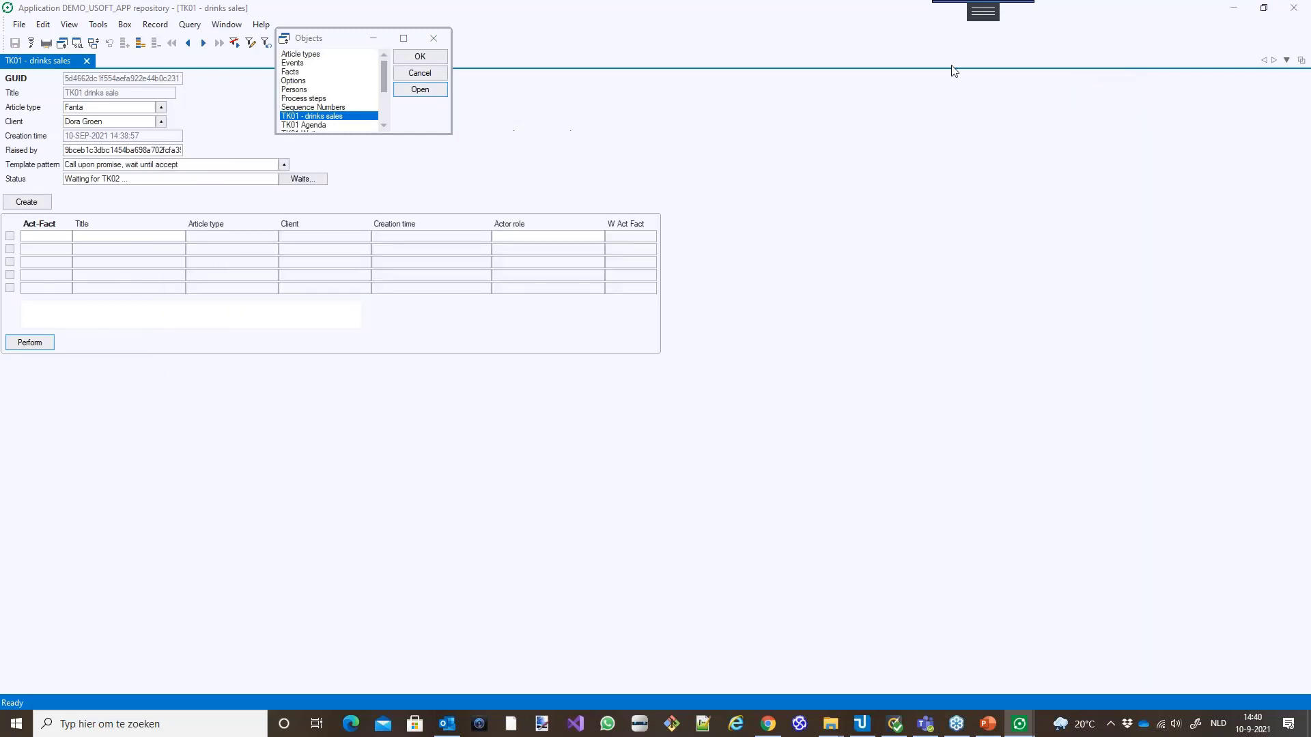
pyautogui.click(1263, 8)
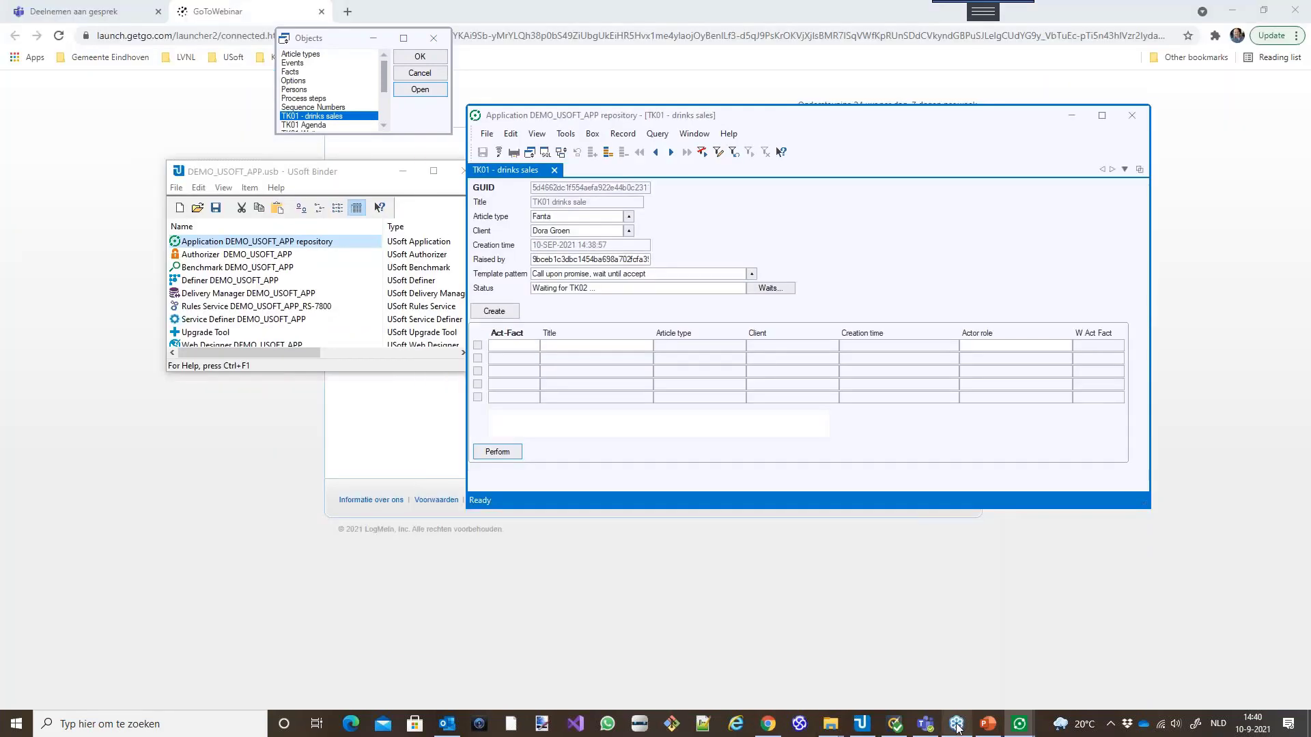
# Move the TK01 drinks sales window and the empty second application window apart so both can be used
pyautogui.moveTo(864, 725)
pyautogui.moveTo(834, 117); pyautogui.dragTo(259, 193)
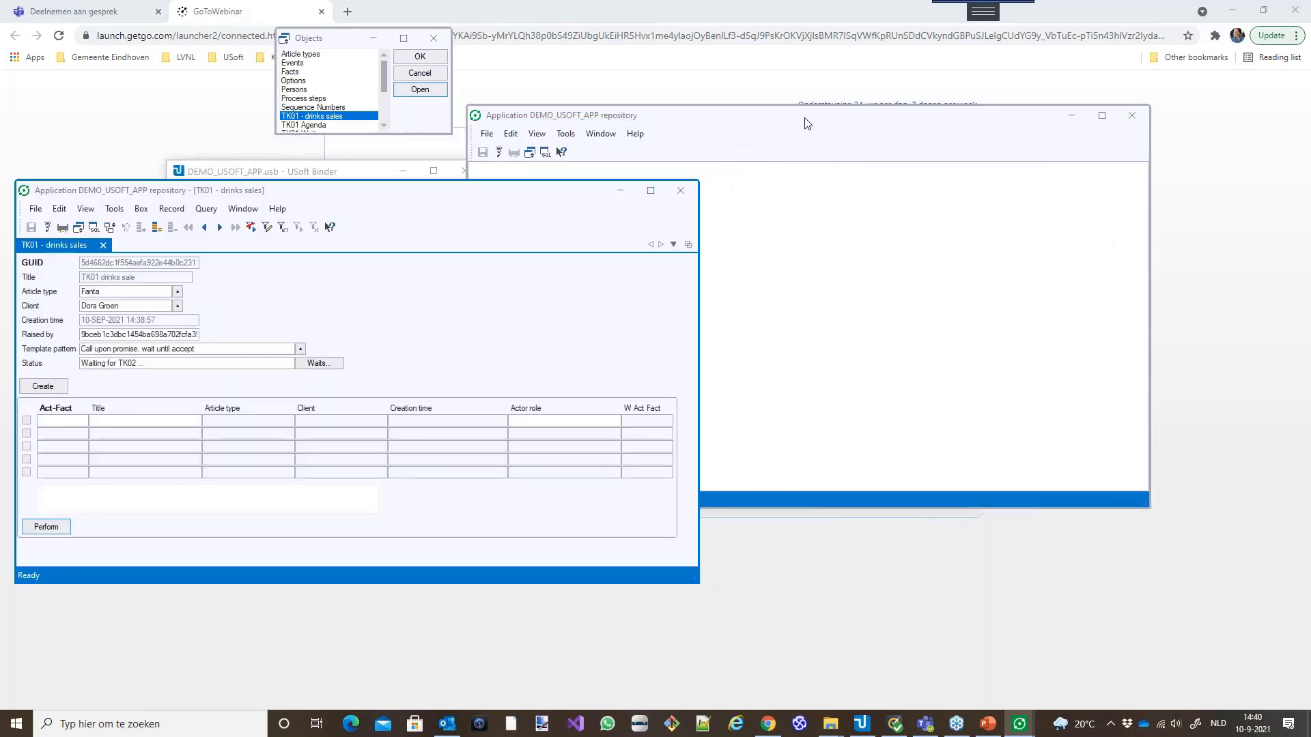
pyautogui.moveTo(812, 120); pyautogui.dragTo(782, 249)
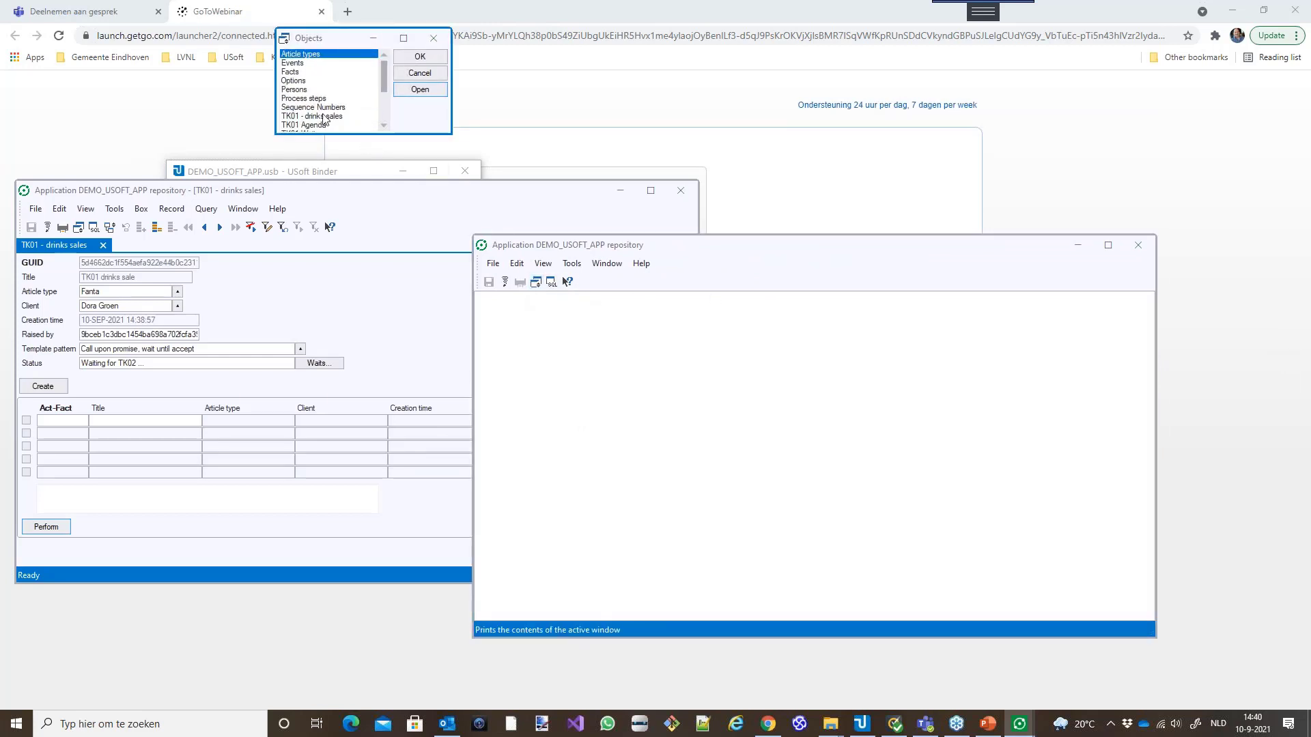
# Open the TK02 - drinks payments object in the second application window
pyautogui.scroll(-3, 384, 85)
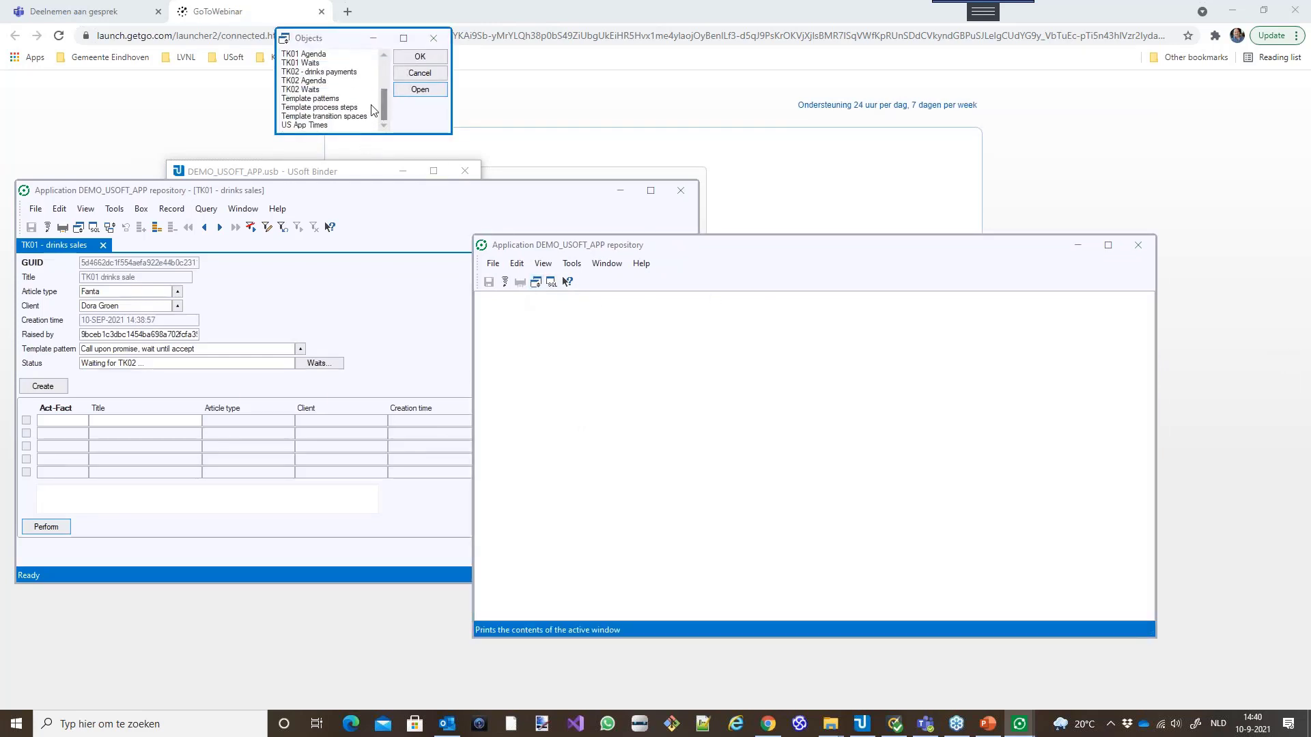
pyautogui.click(311, 72)
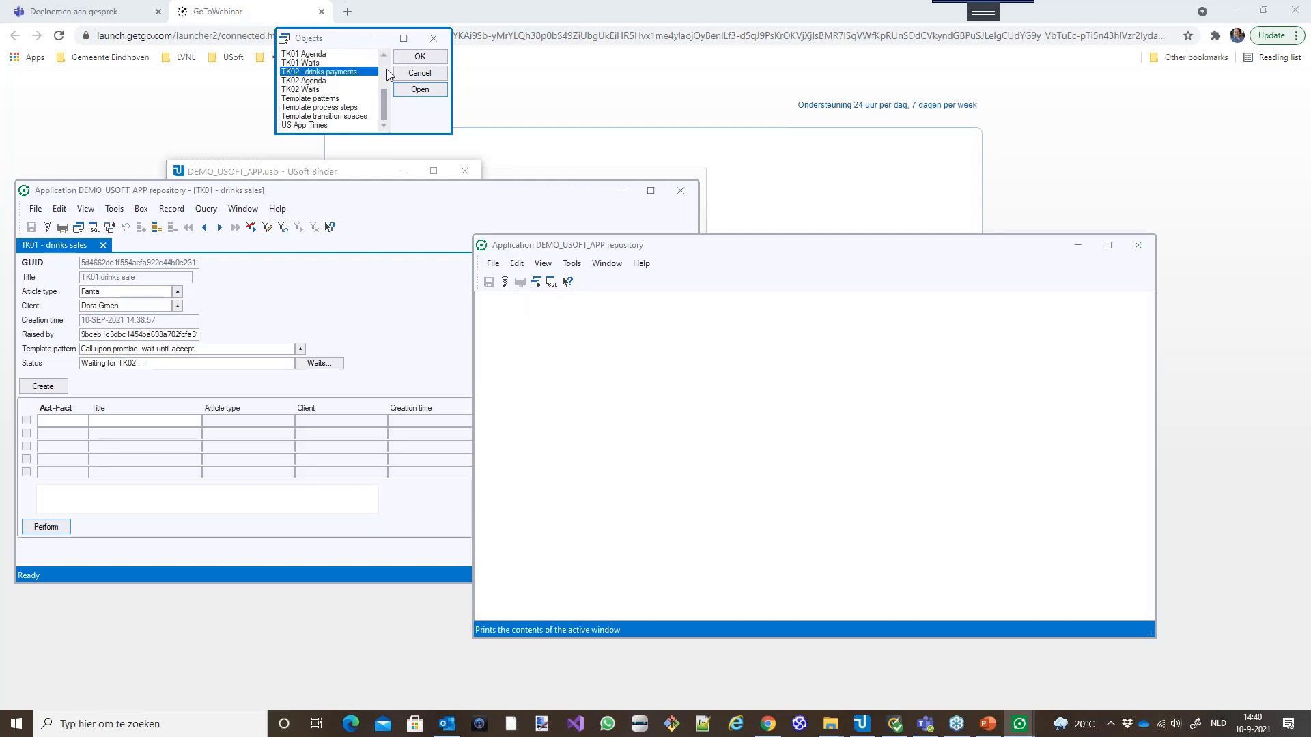
pyautogui.click(420, 58)
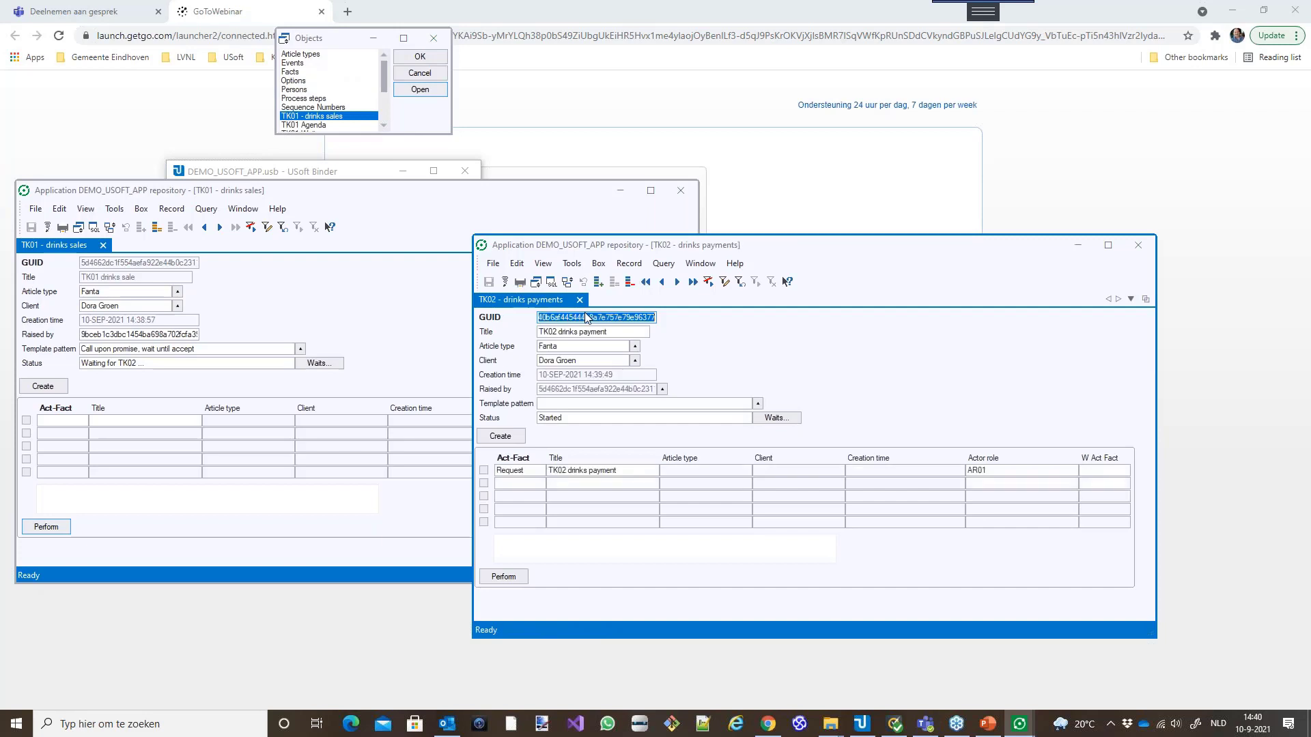
# Perform the Request, Promise and Execute act-facts for the TK02 drinks payment
pyautogui.click(485, 471)
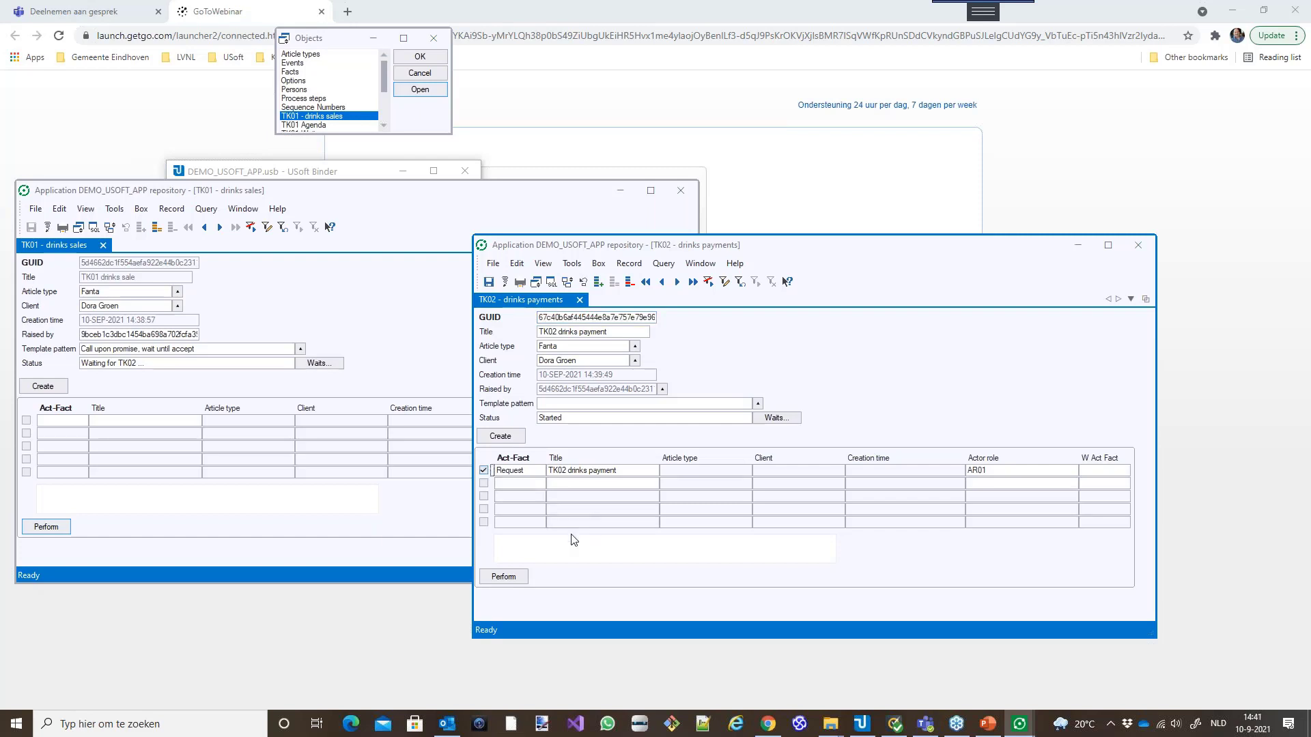
pyautogui.click(503, 578)
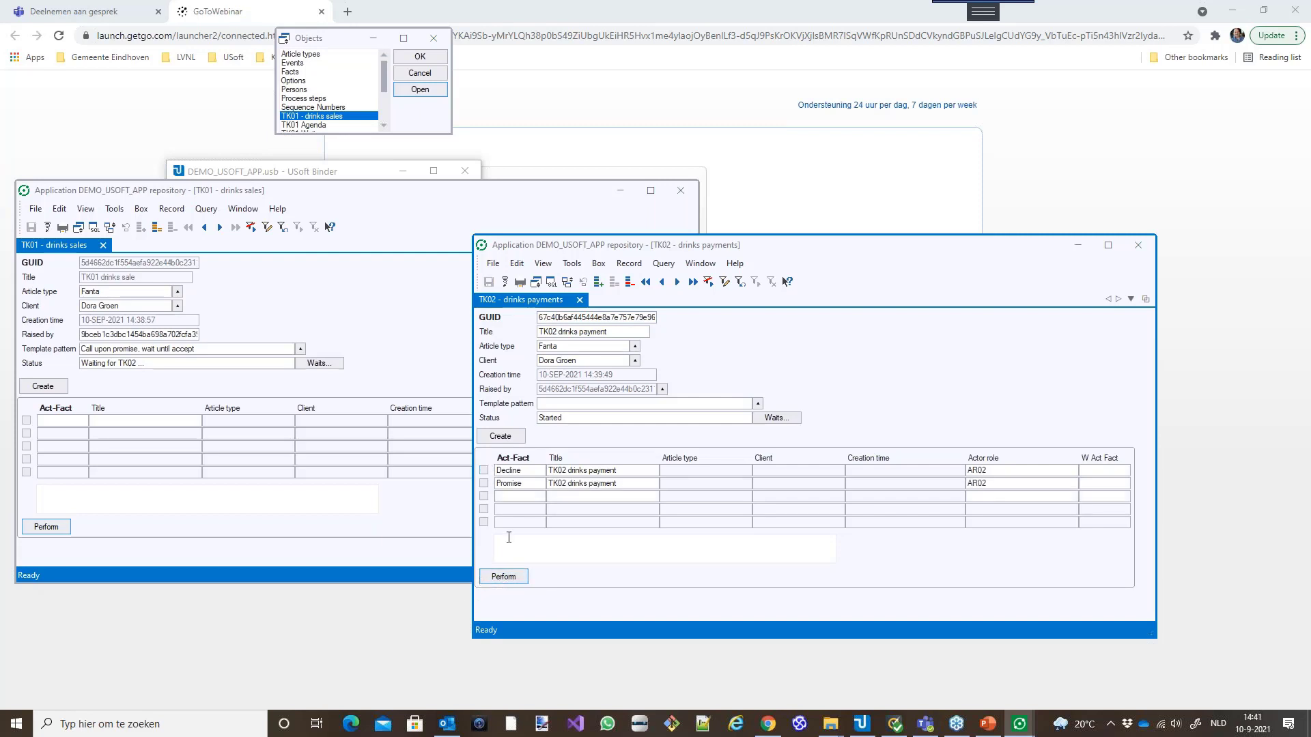
pyautogui.click(484, 484)
pyautogui.click(505, 577)
pyautogui.click(484, 471)
pyautogui.click(503, 577)
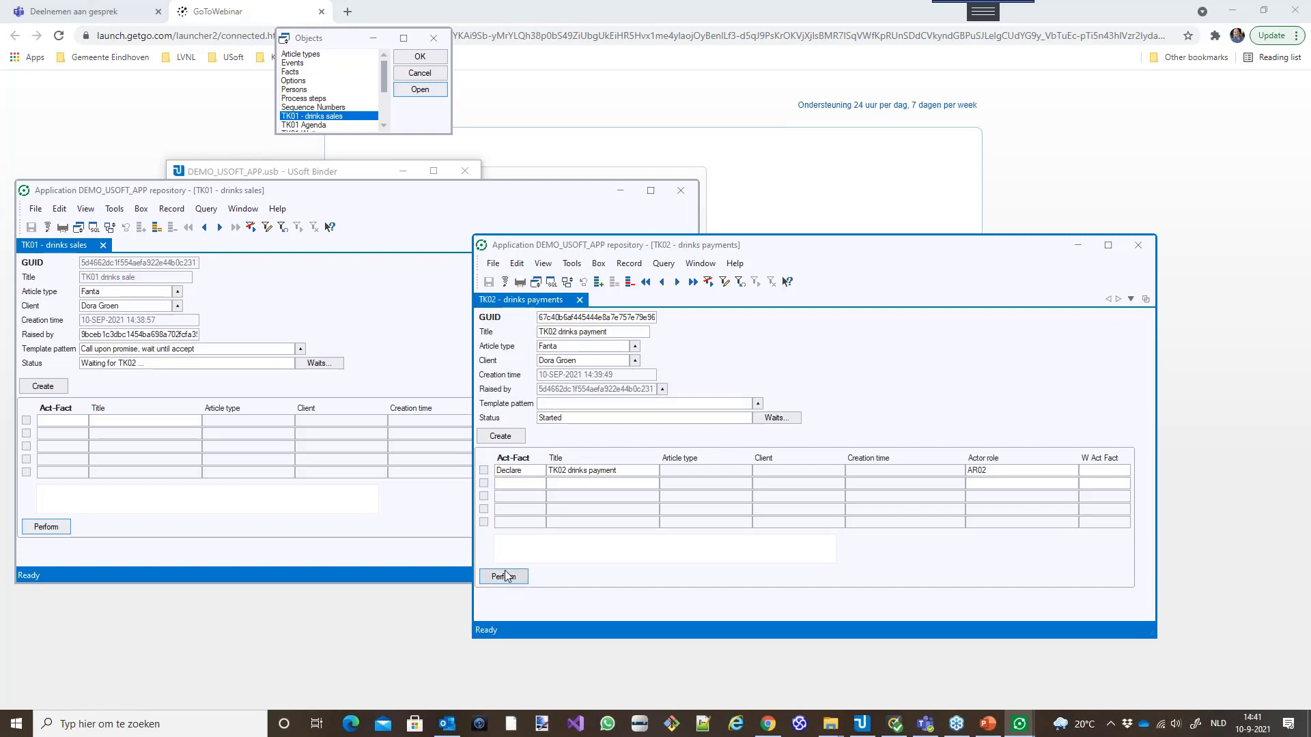
# Perform the Declare act-fact and the Accept act-fact for the TK02 drinks payment
pyautogui.click(484, 471)
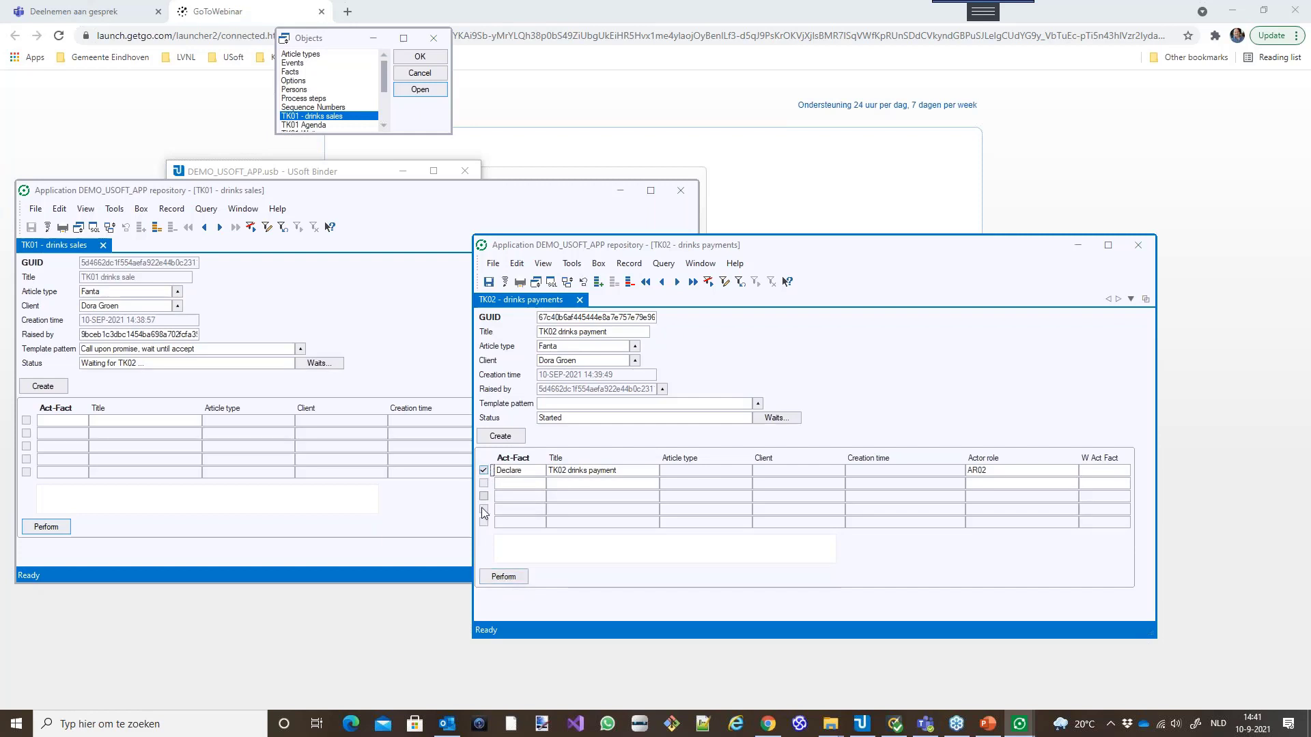
pyautogui.click(499, 576)
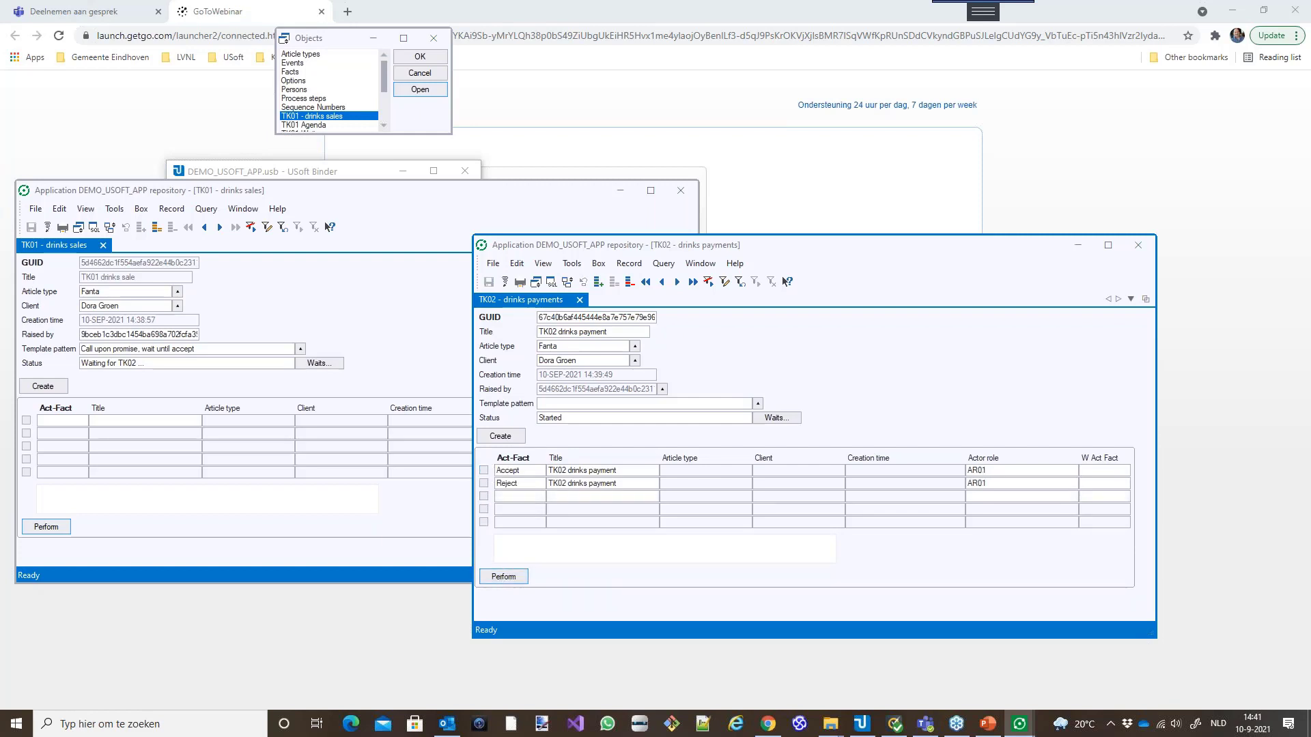
pyautogui.click(484, 471)
pyautogui.click(506, 579)
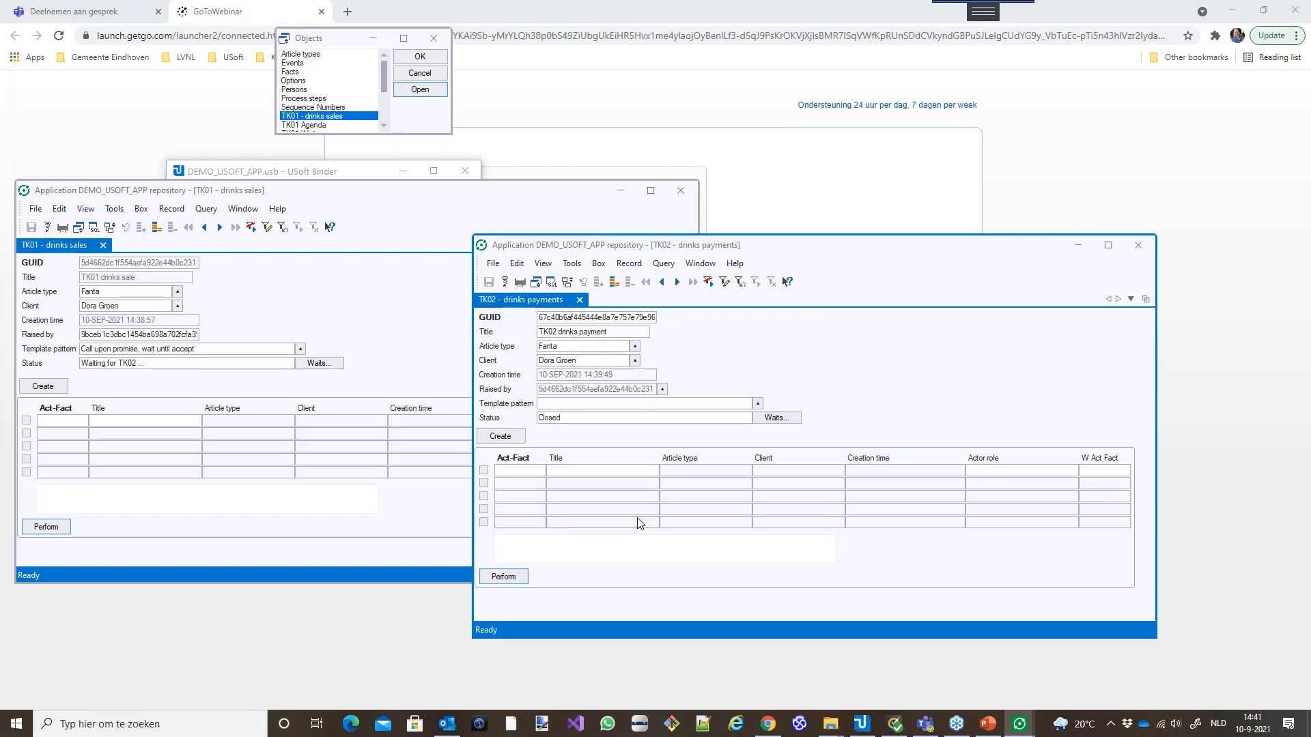
# Return to the TK01 drinks sale and perform its Execute, Declare and Accept act-facts
pyautogui.click(362, 310)
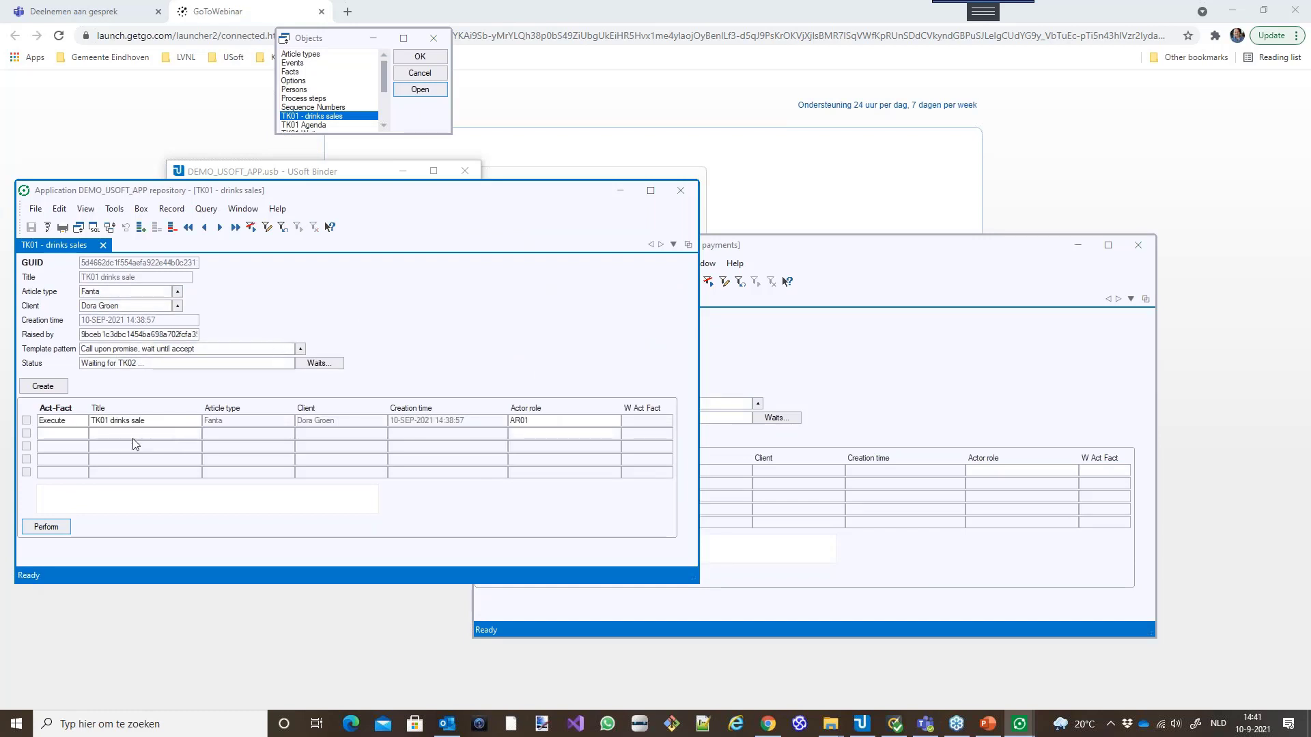
pyautogui.click(27, 420)
pyautogui.click(45, 527)
pyautogui.click(26, 421)
pyautogui.click(47, 528)
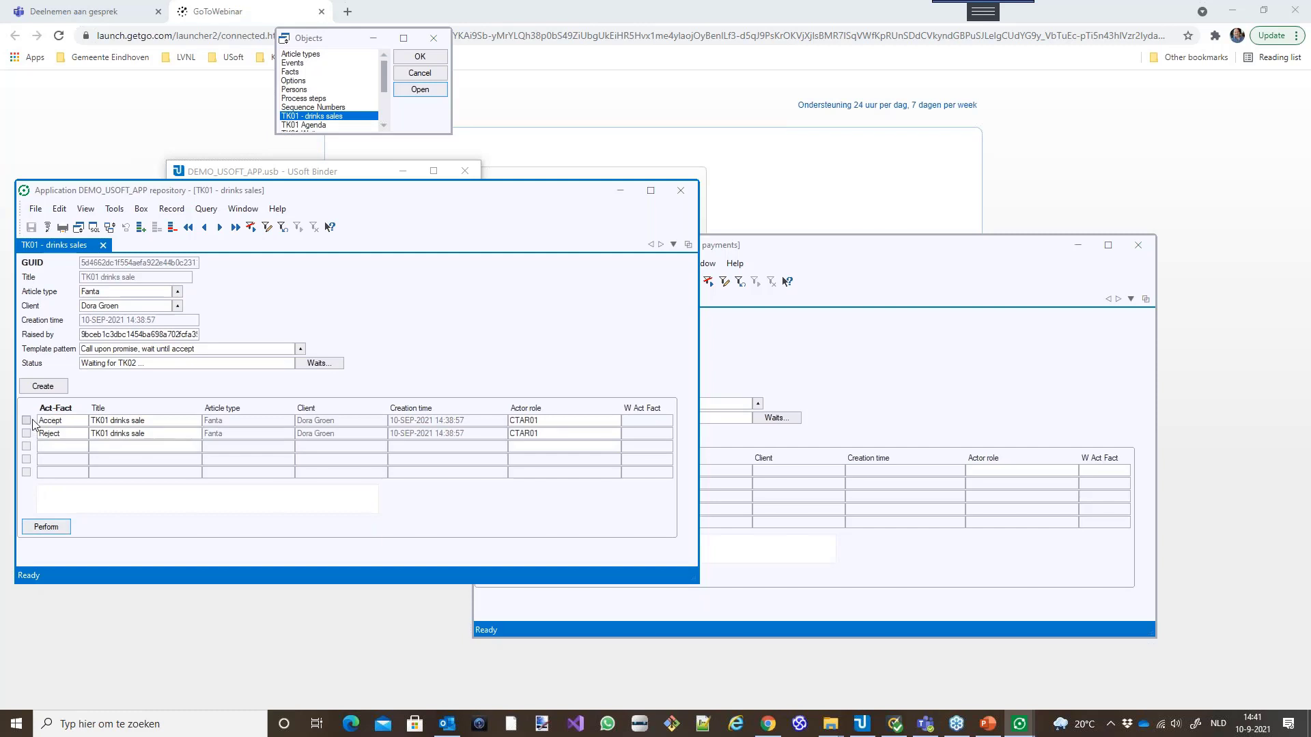
pyautogui.click(55, 533)
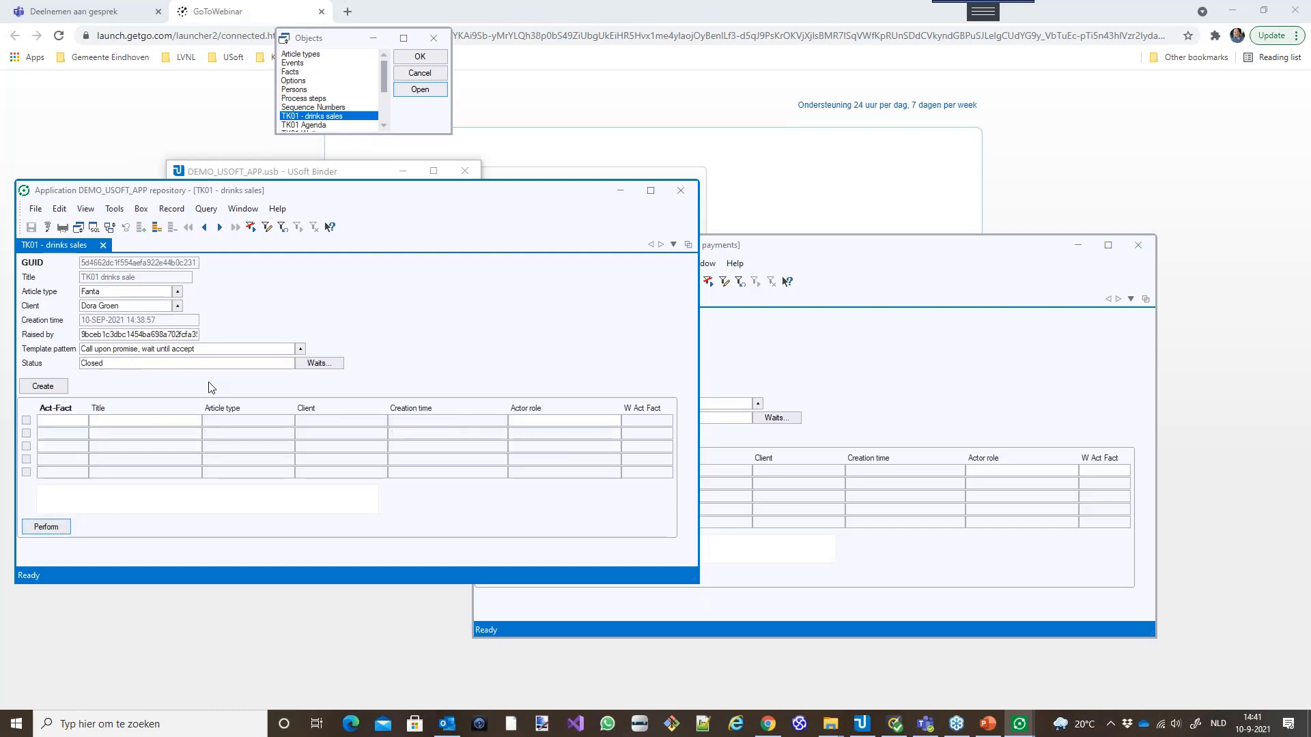
# Delete the TK02 drinks payment record, save the deletion and close the drinks payments application window
pyautogui.click(828, 355)
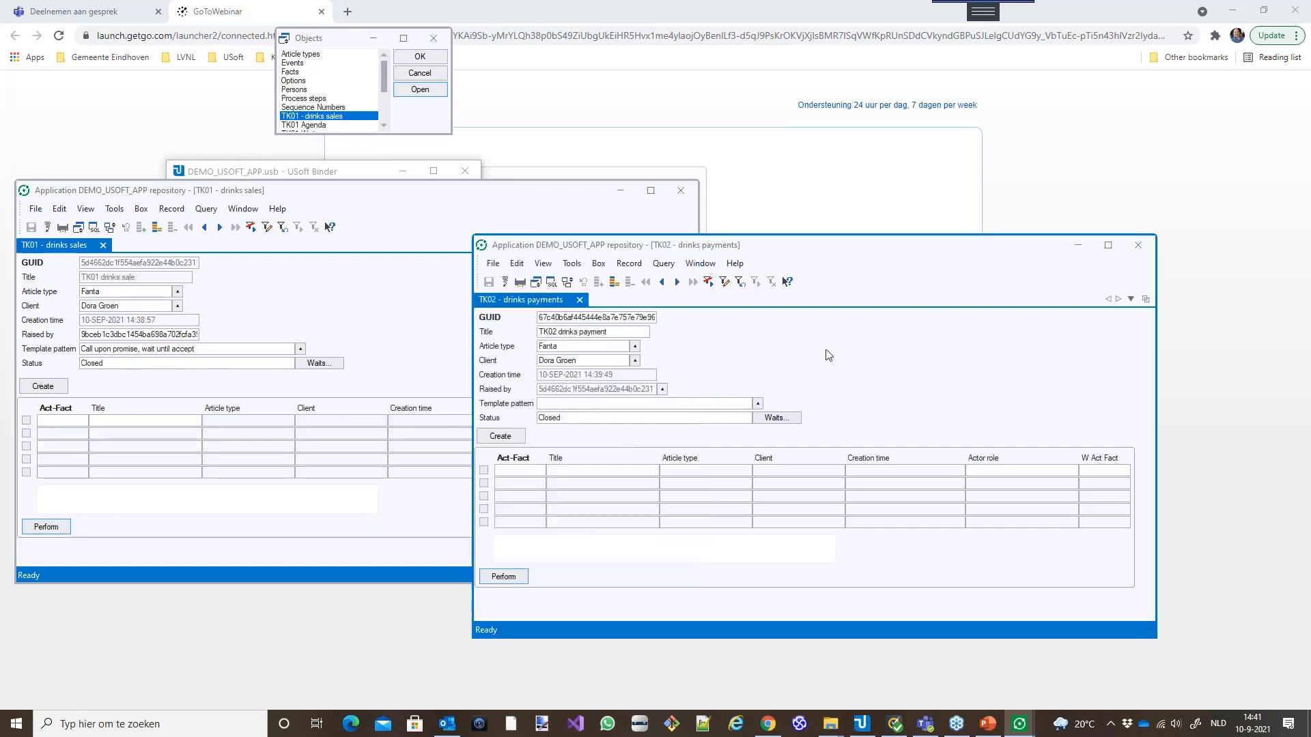
pyautogui.click(596, 318)
pyautogui.doubleClick(596, 319)
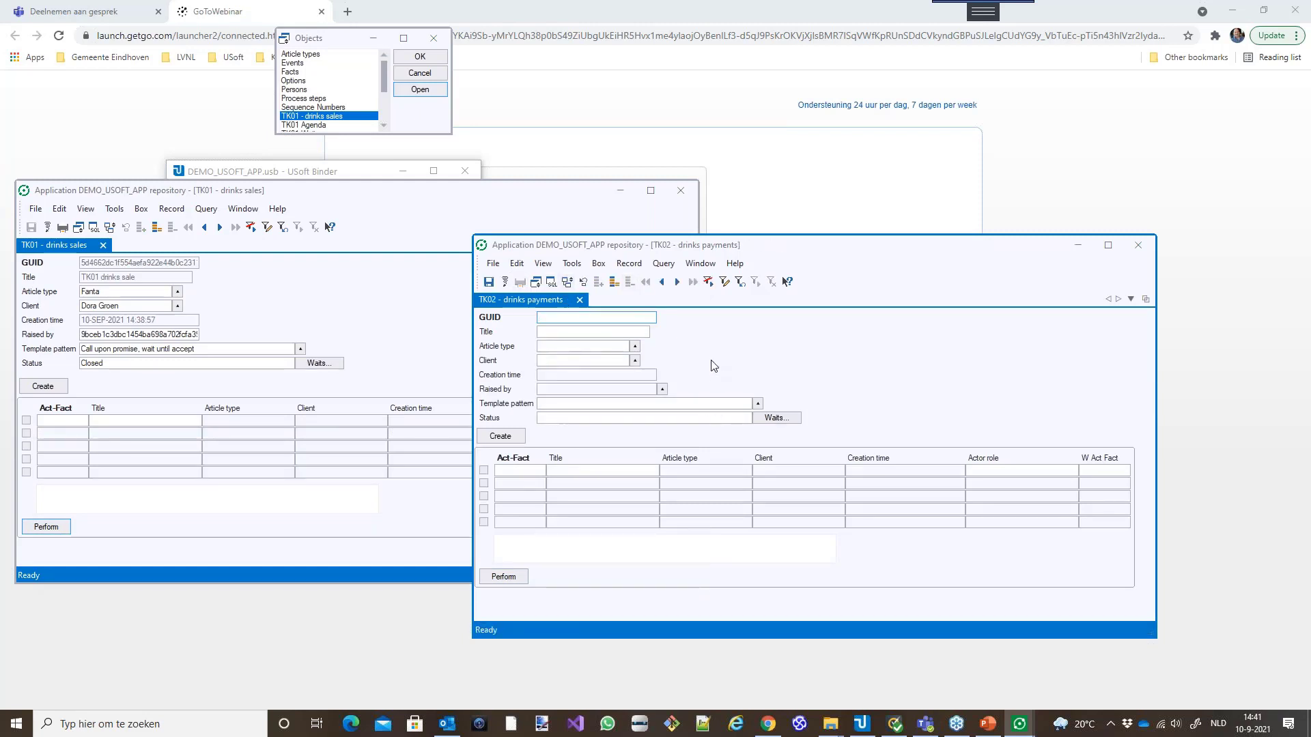
pyautogui.click(489, 282)
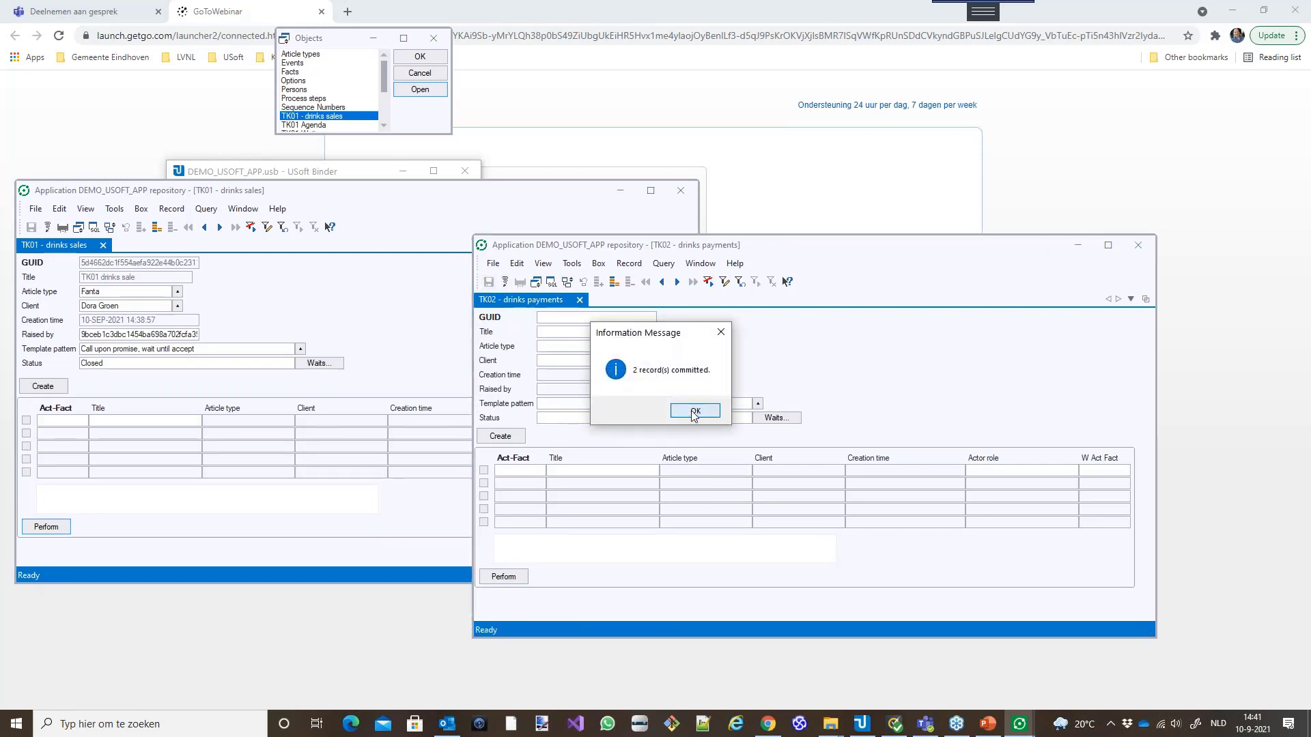
pyautogui.click(695, 411)
pyautogui.click(1138, 245)
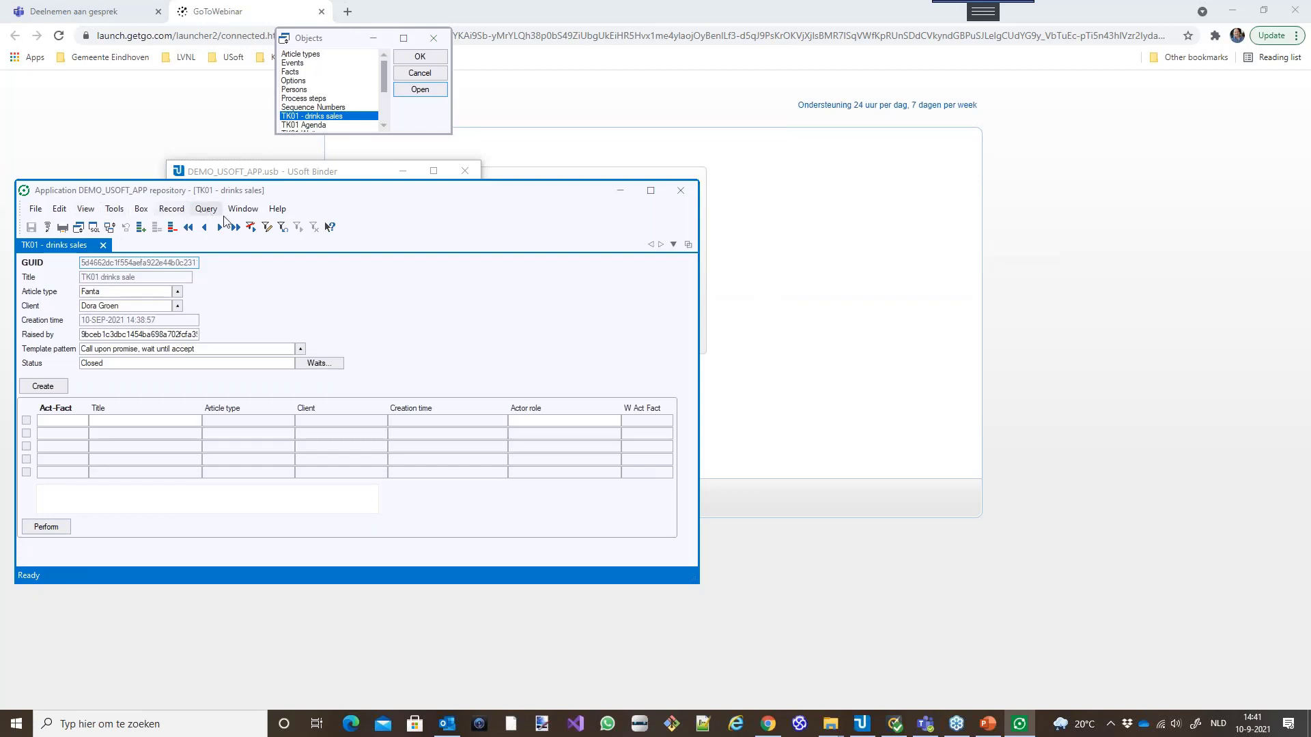
# Delete the closed TK01 drinks sale record and save the deletion
pyautogui.click(172, 227)
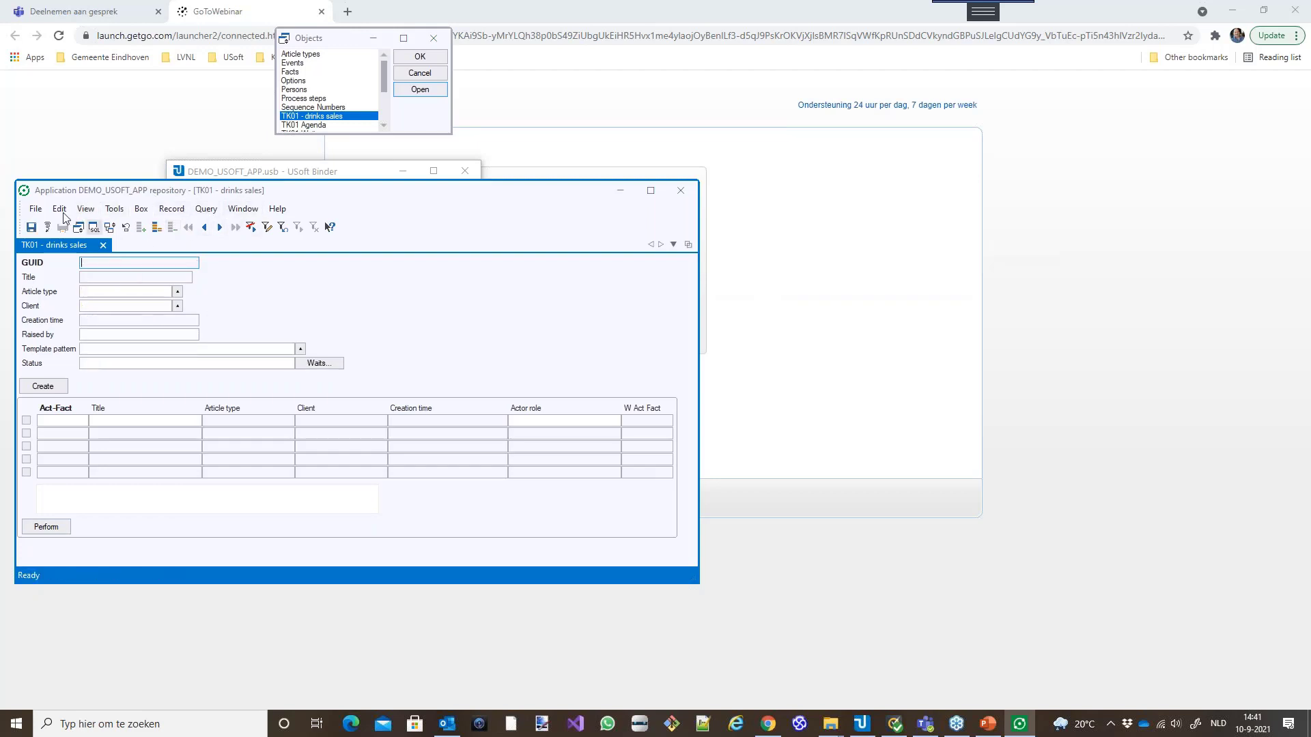
pyautogui.click(31, 227)
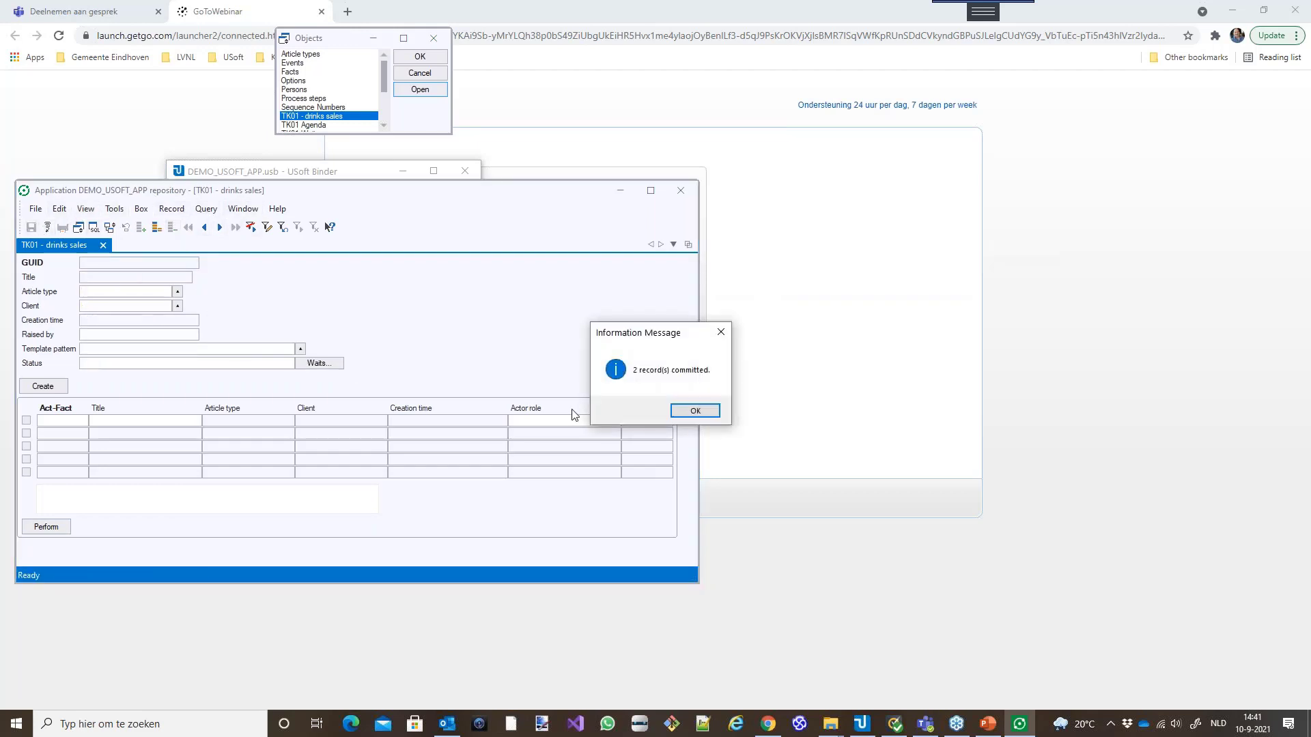
pyautogui.click(694, 410)
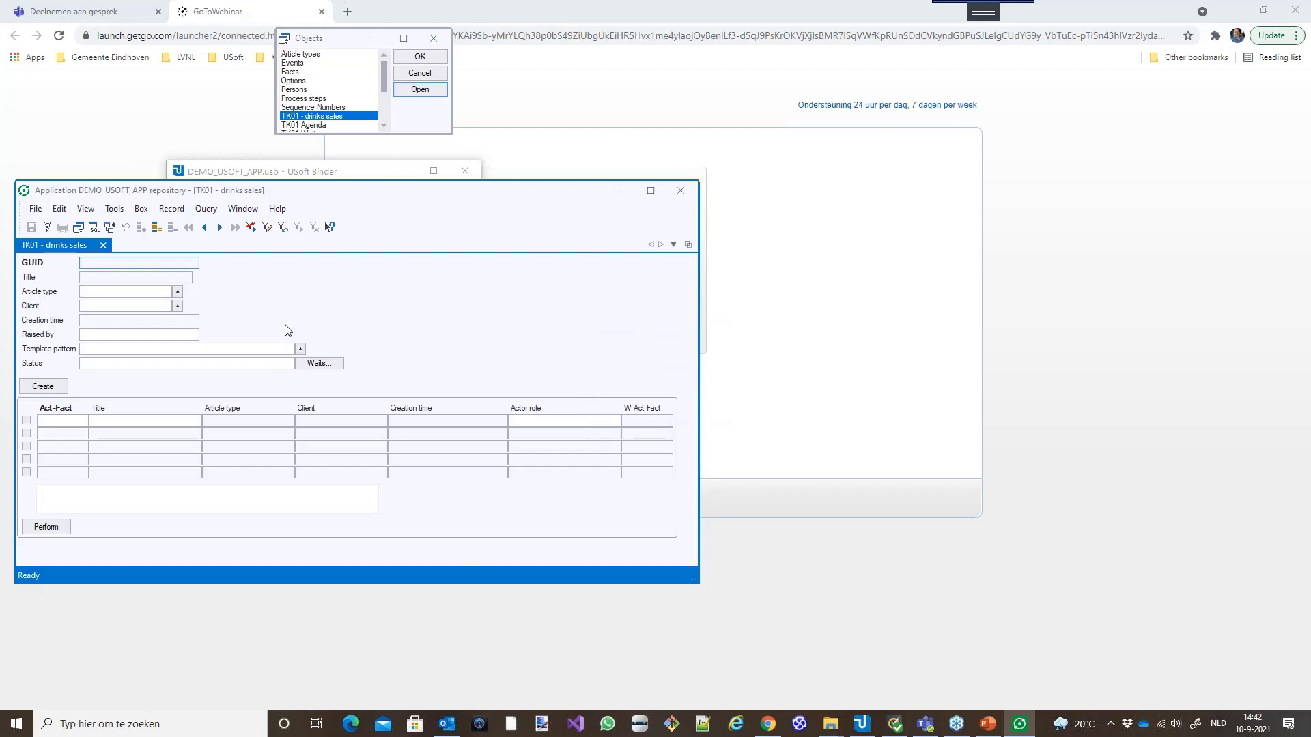
# Create a TK01 drinks sale with template pattern "Call upon request, wait until promise", article type Fanta and the first listed client
pyautogui.click(300, 348)
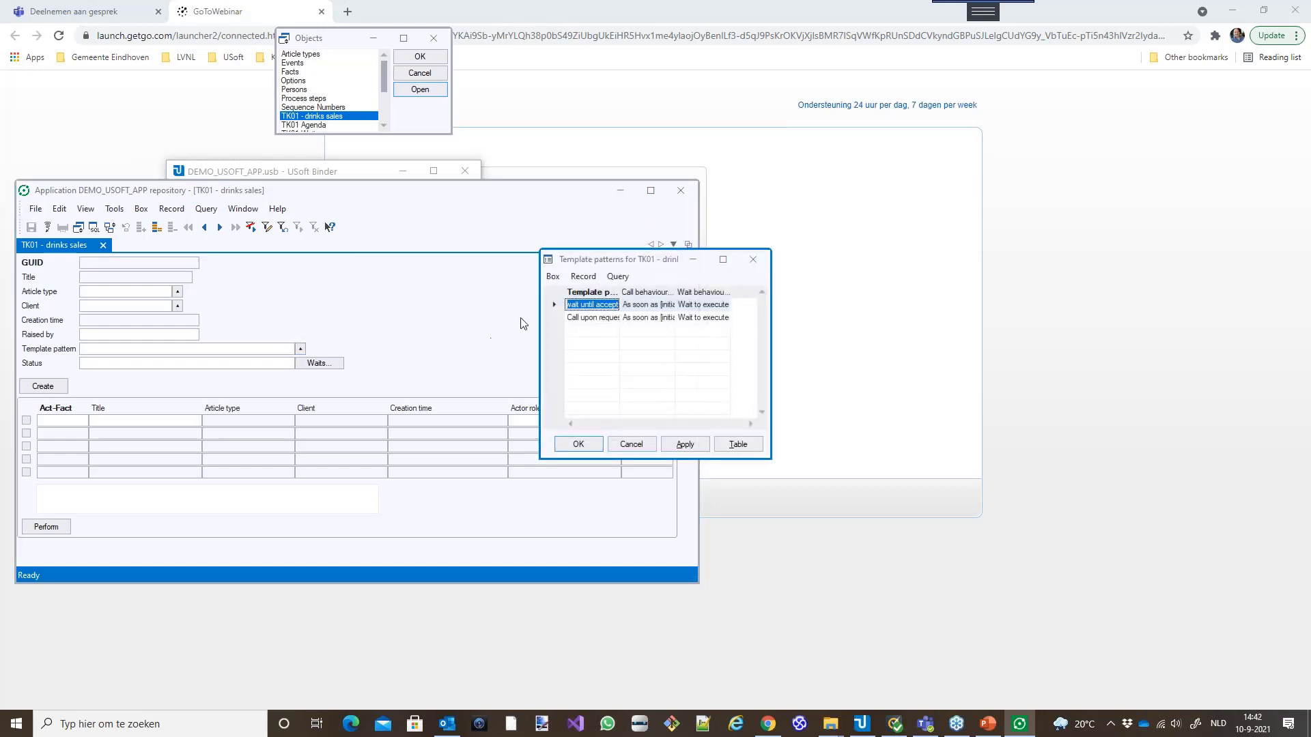
pyautogui.click(589, 319)
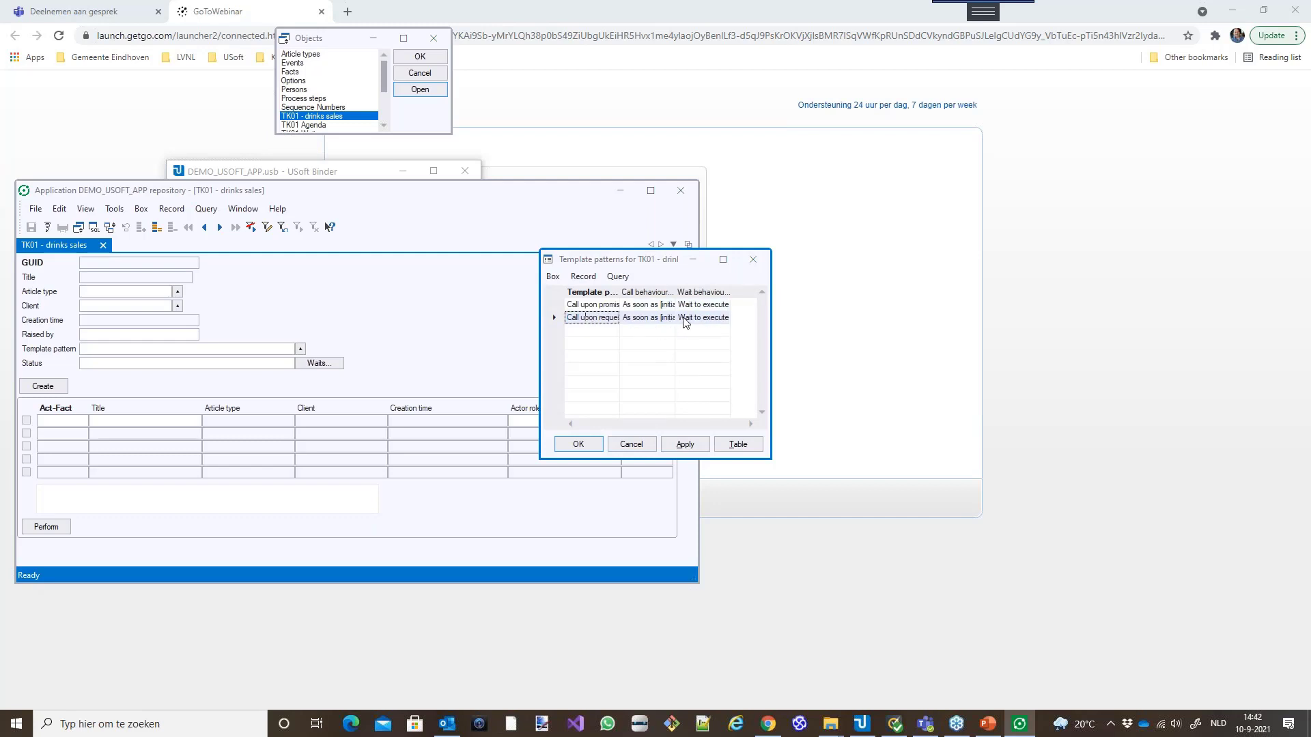
pyautogui.click(577, 444)
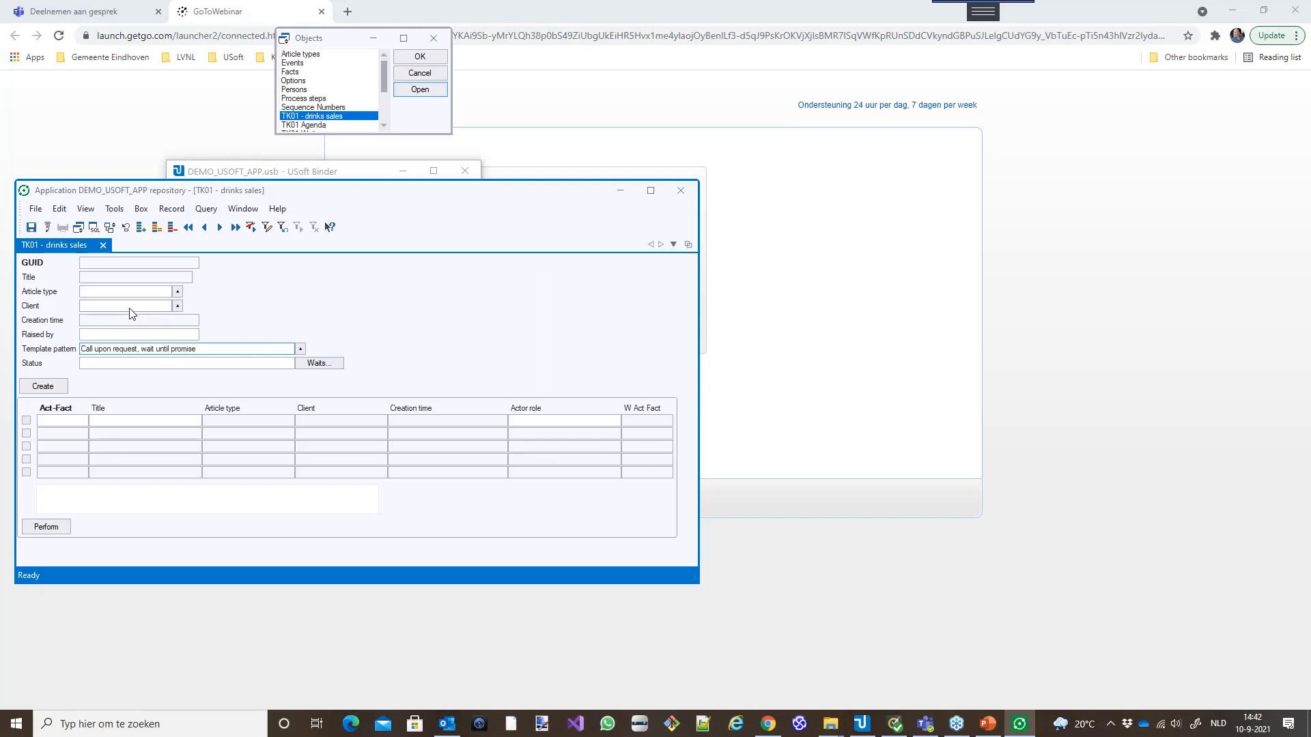
pyautogui.click(177, 291)
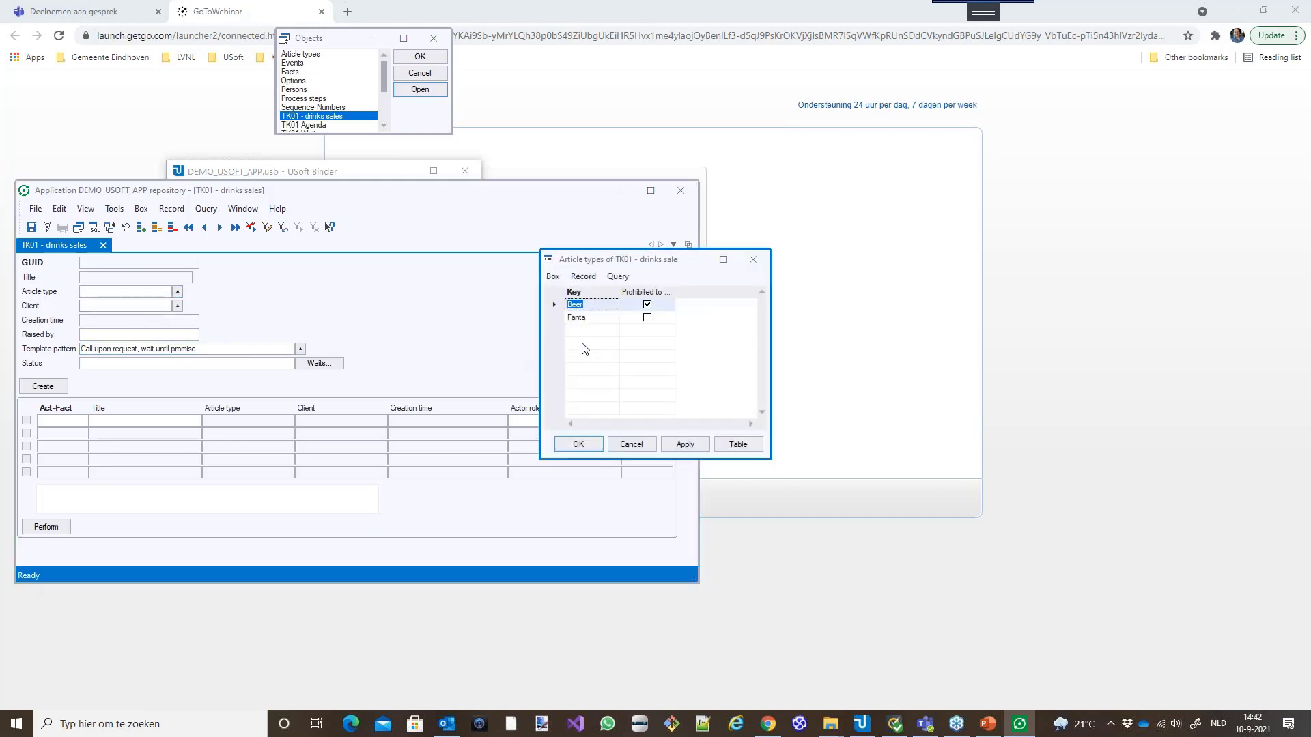
pyautogui.click(587, 322)
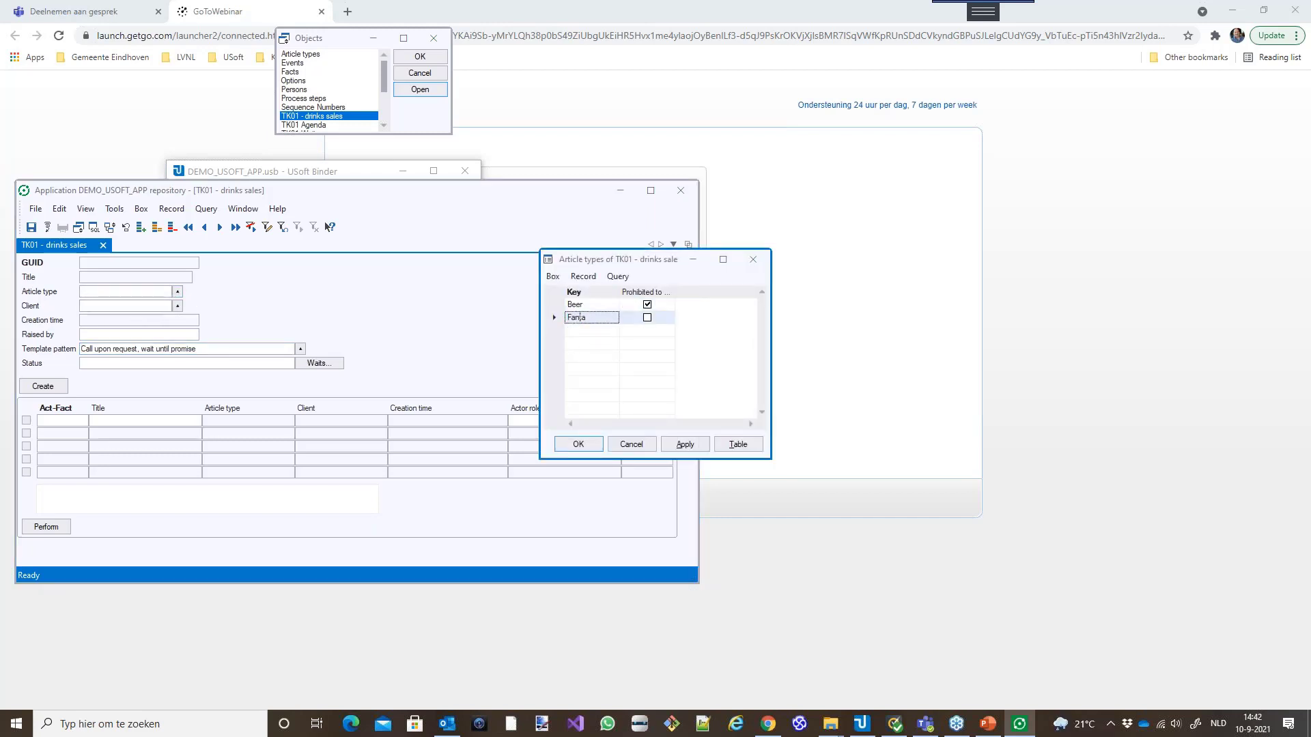
pyautogui.click(580, 445)
pyautogui.click(177, 305)
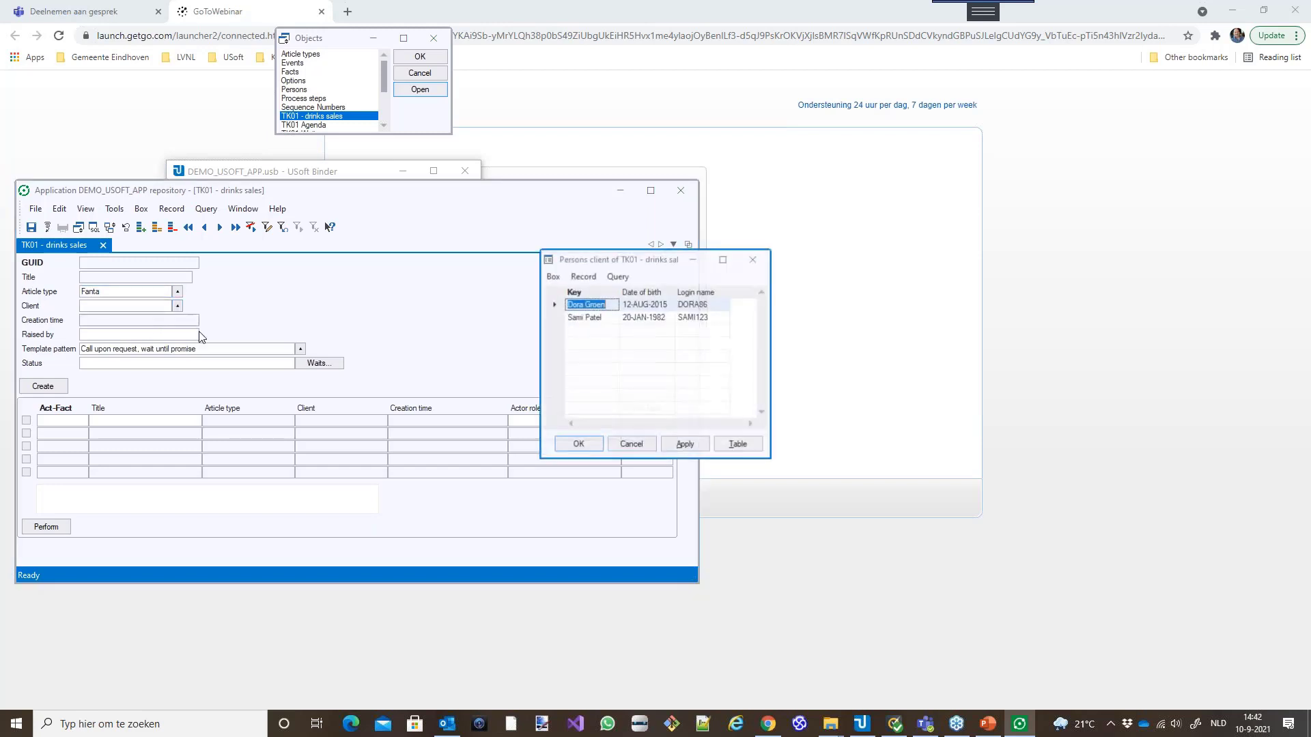
pyautogui.click(572, 441)
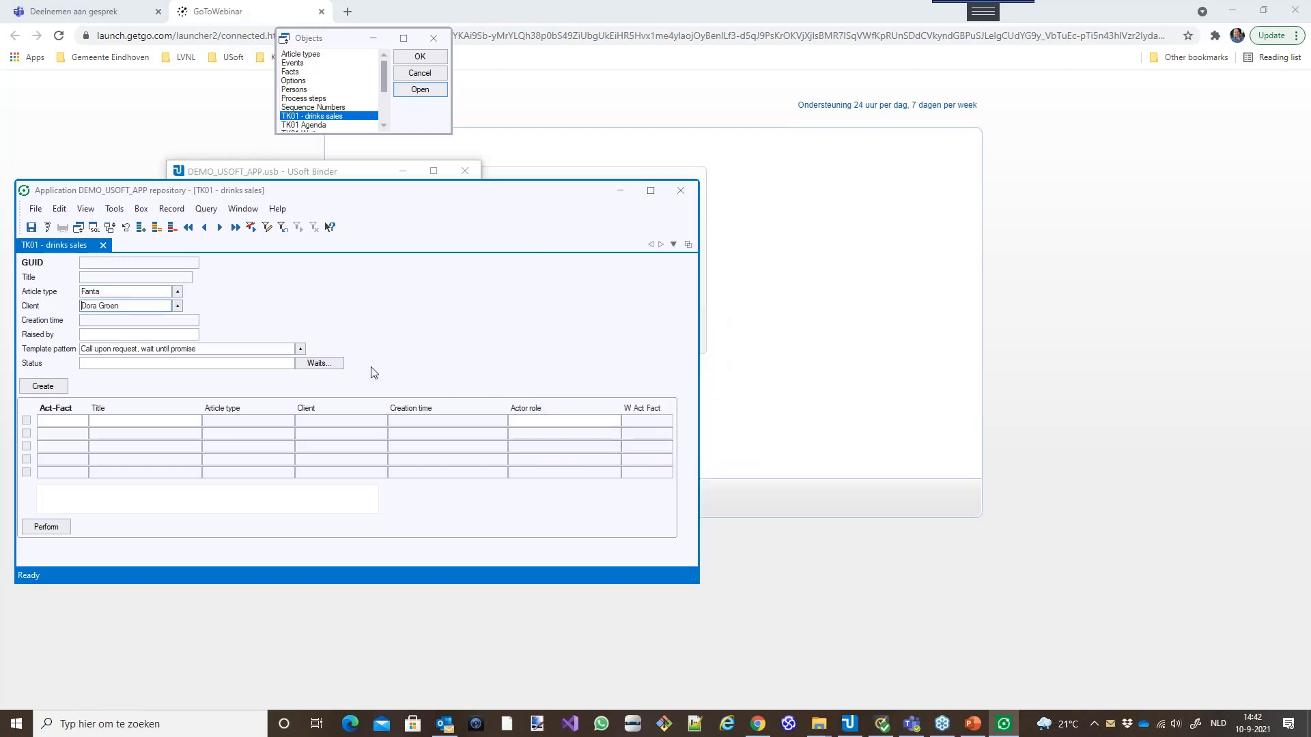
pyautogui.click(43, 386)
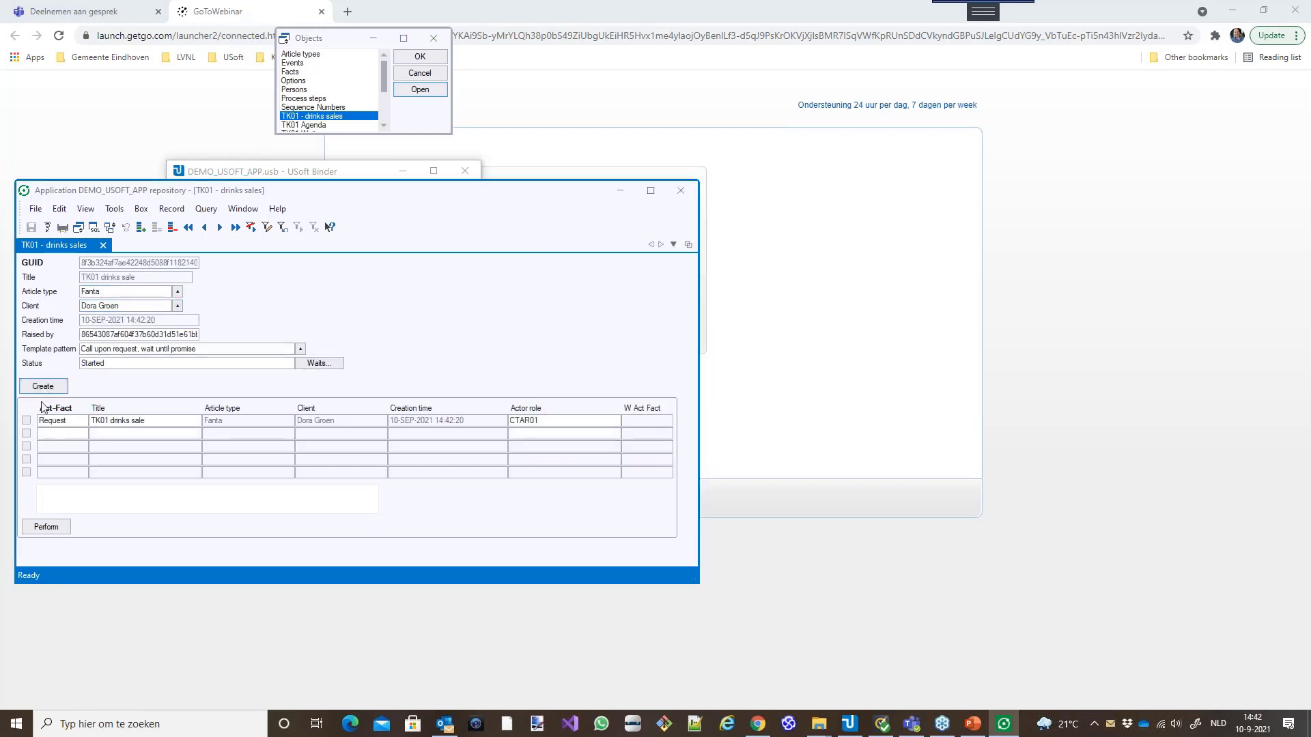
# Perform the Request and Promise act-facts for the TK01 drinks sale, then check which act-fact the sale waits for
pyautogui.click(26, 420)
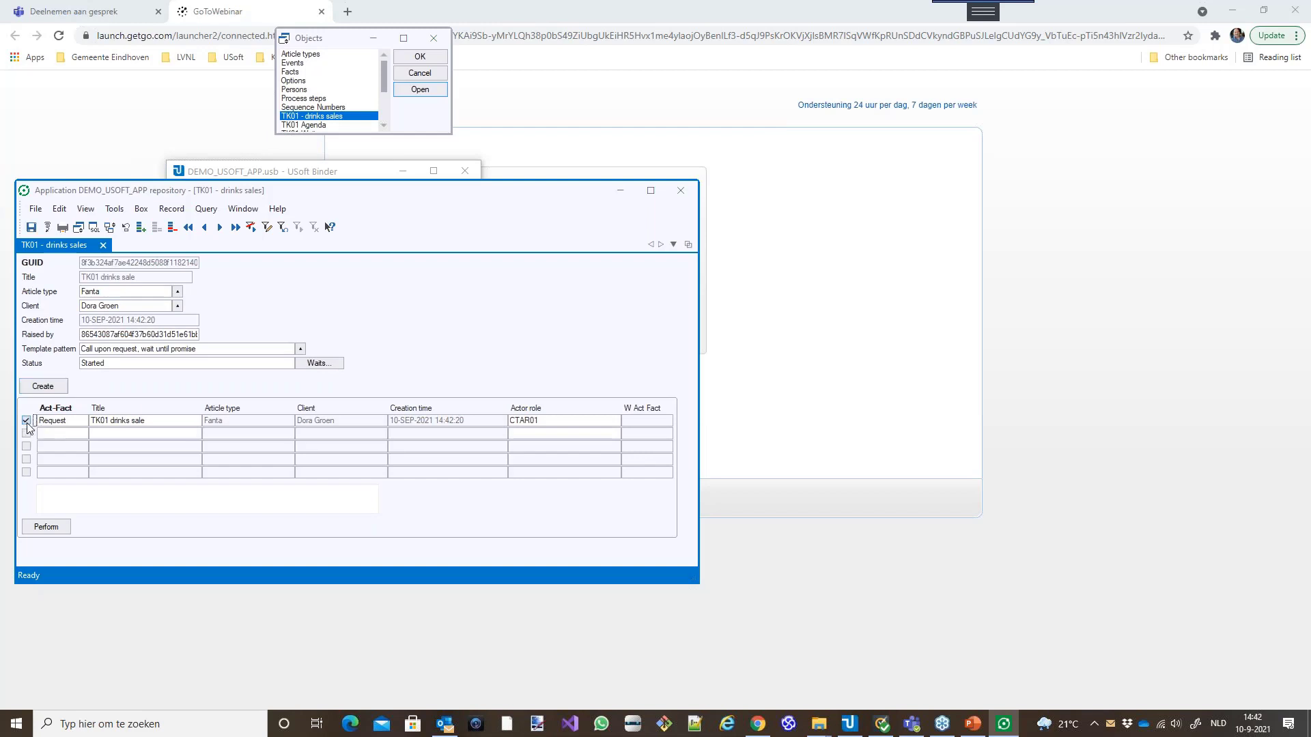
pyautogui.click(56, 527)
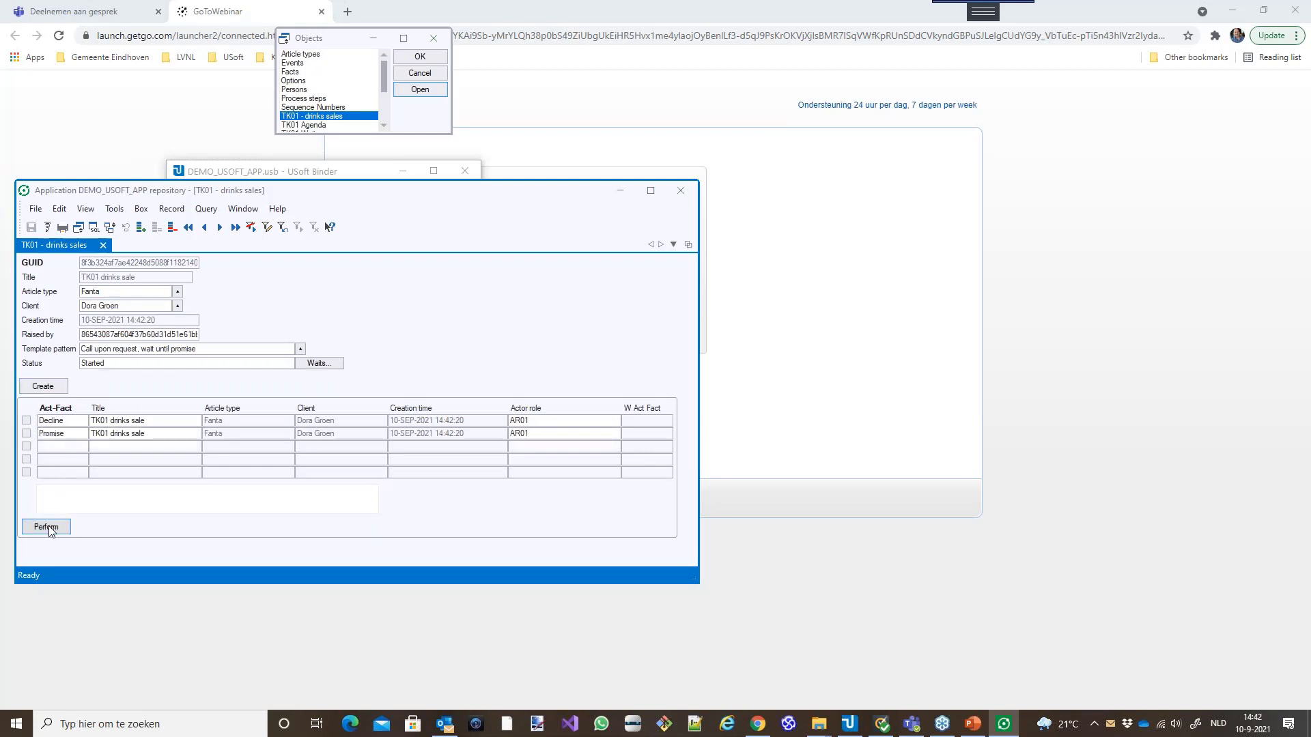
pyautogui.click(29, 434)
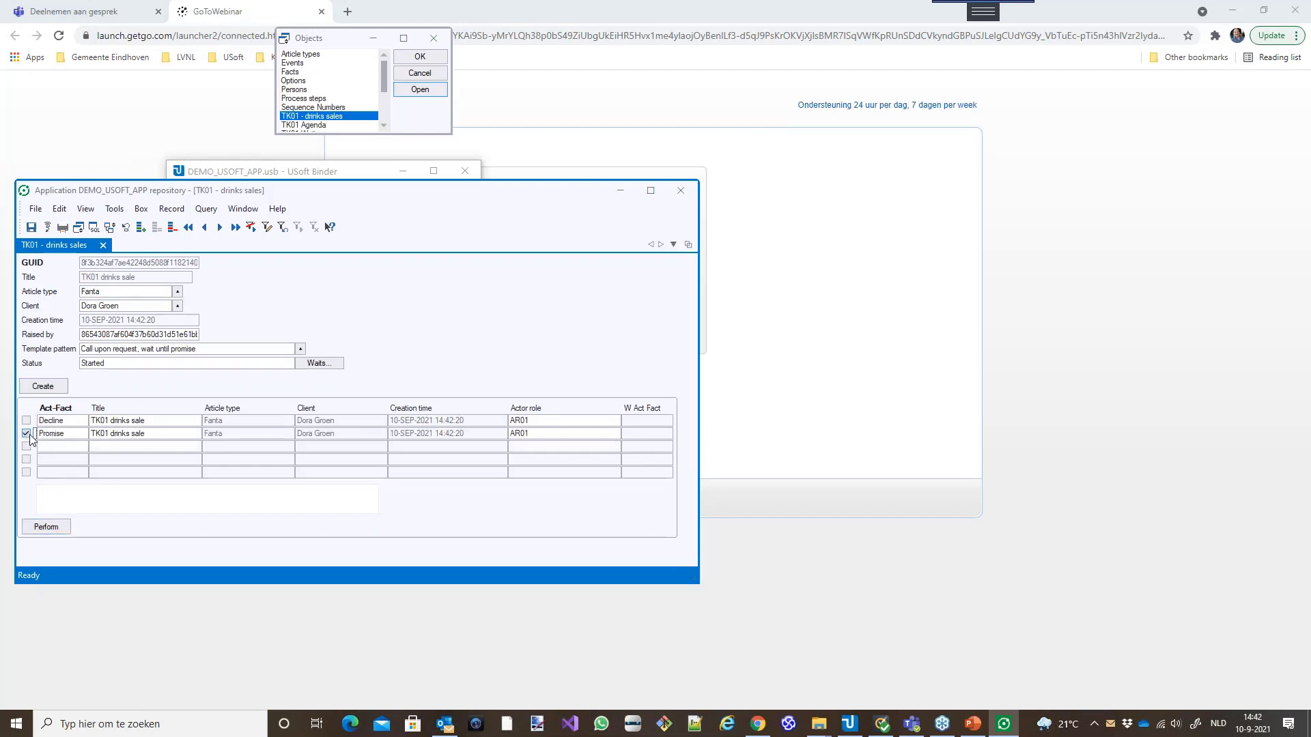
pyautogui.click(47, 527)
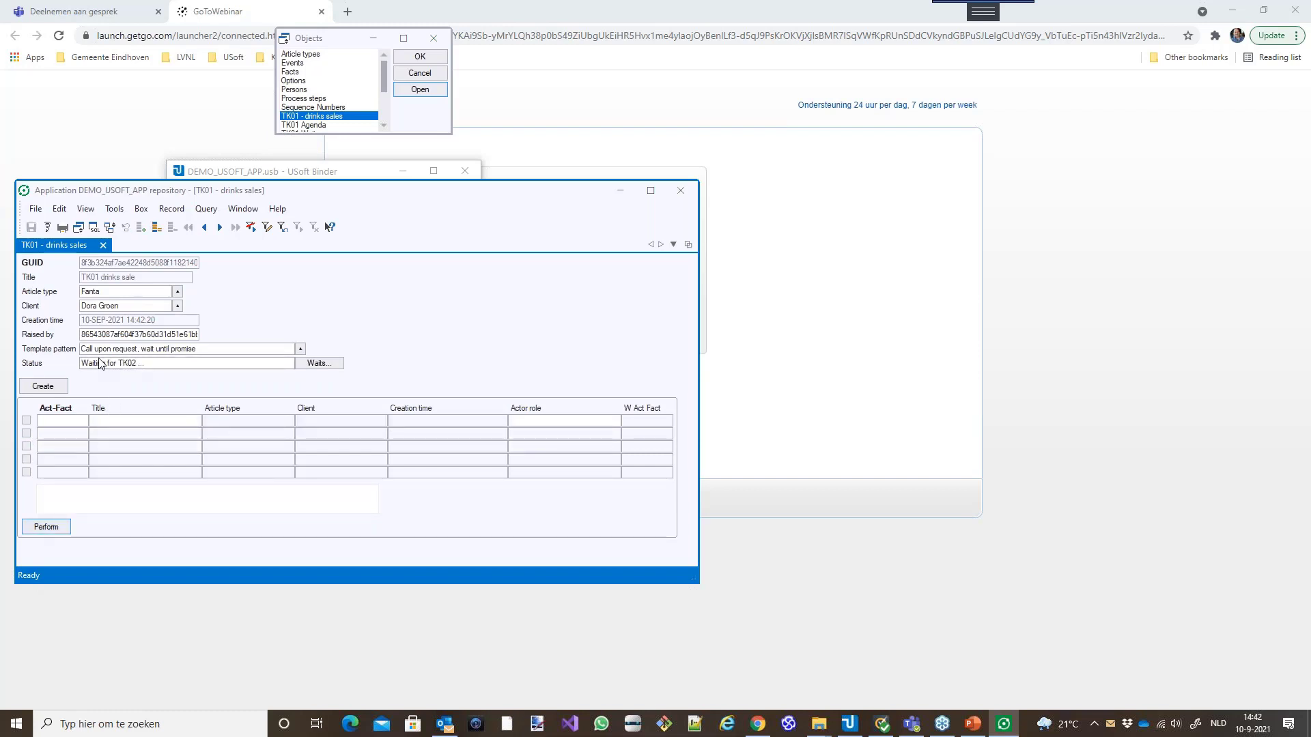
pyautogui.click(318, 366)
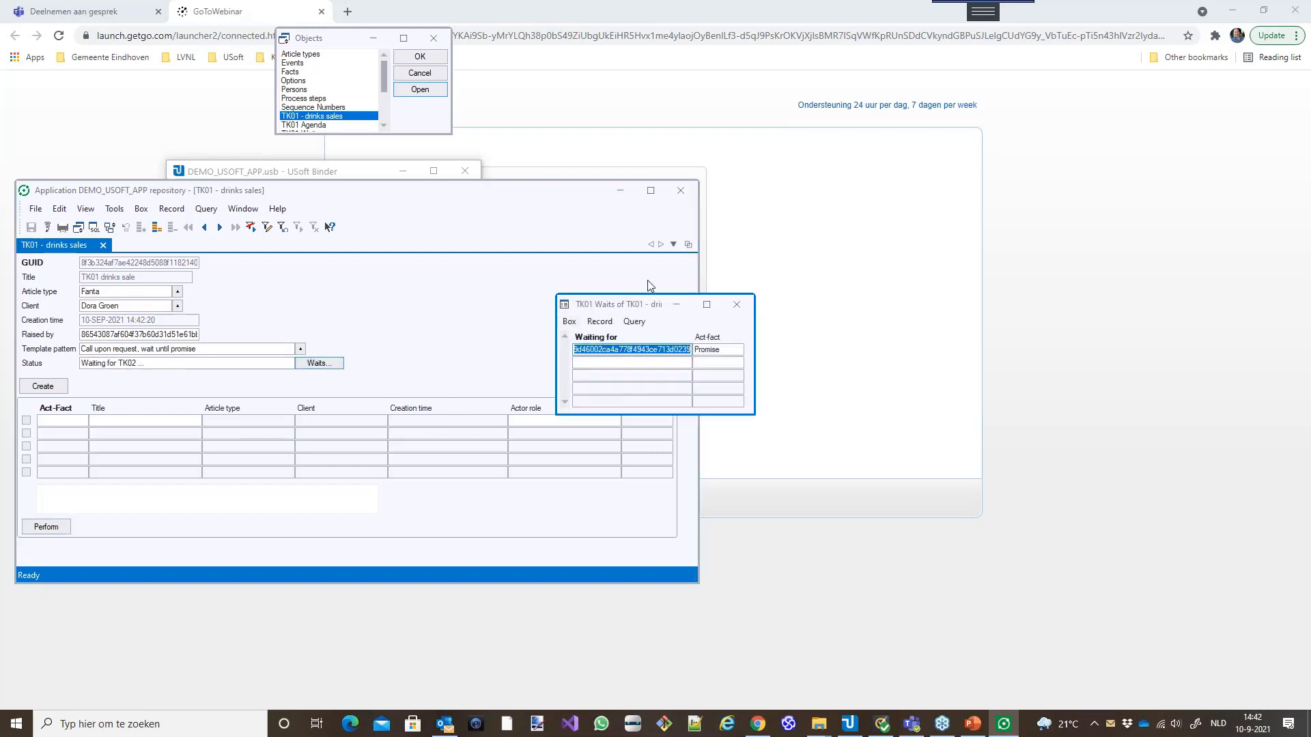
pyautogui.click(737, 305)
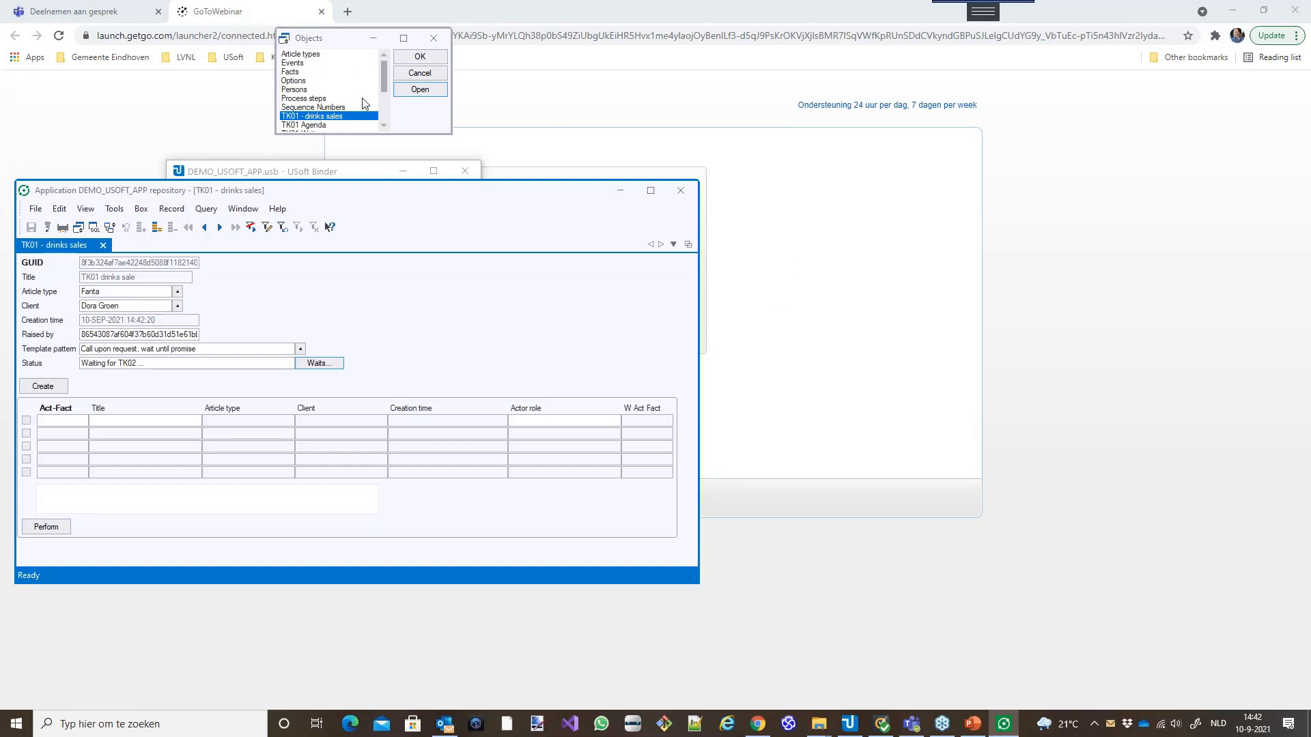
# Open the TK02 - drinks payments object beside the binder and retrieve the payment record raised by the sale
pyautogui.moveTo(384, 74); pyautogui.dragTo(369, 101)
pyautogui.doubleClick(332, 72)
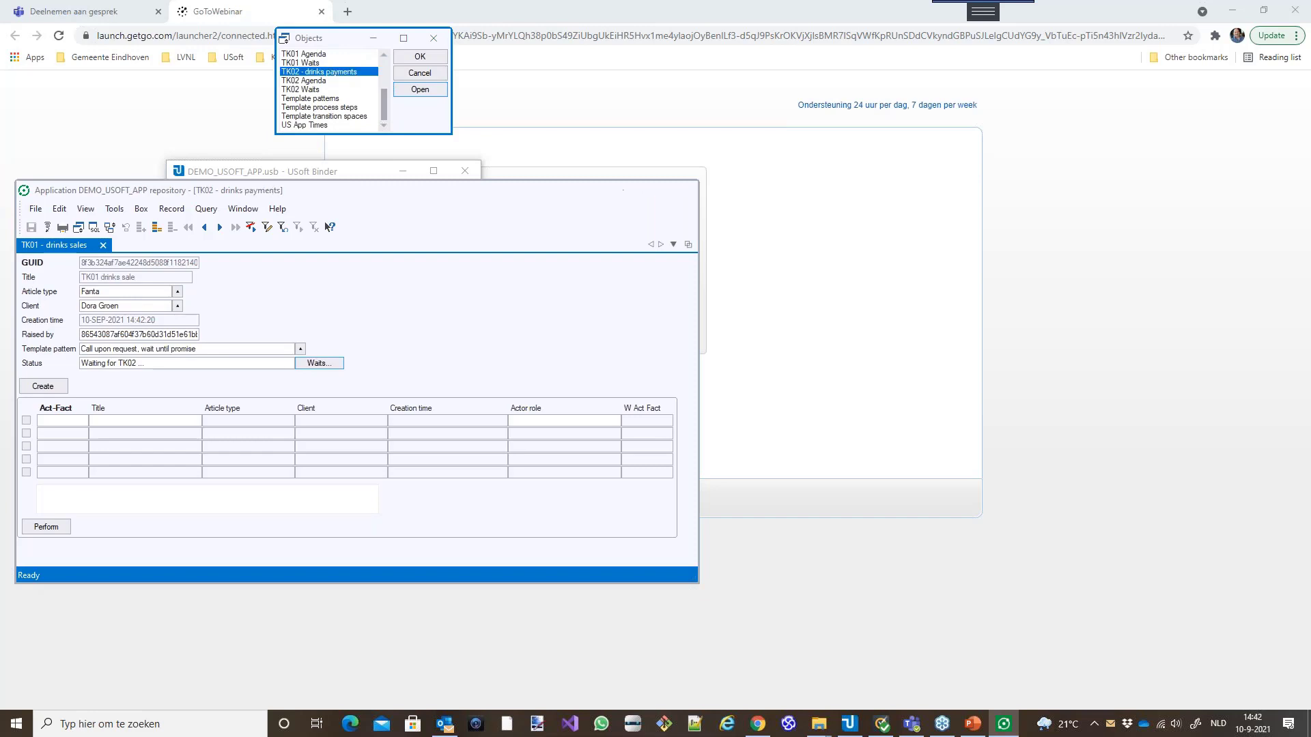
pyautogui.moveTo(334, 198); pyautogui.dragTo(806, 161)
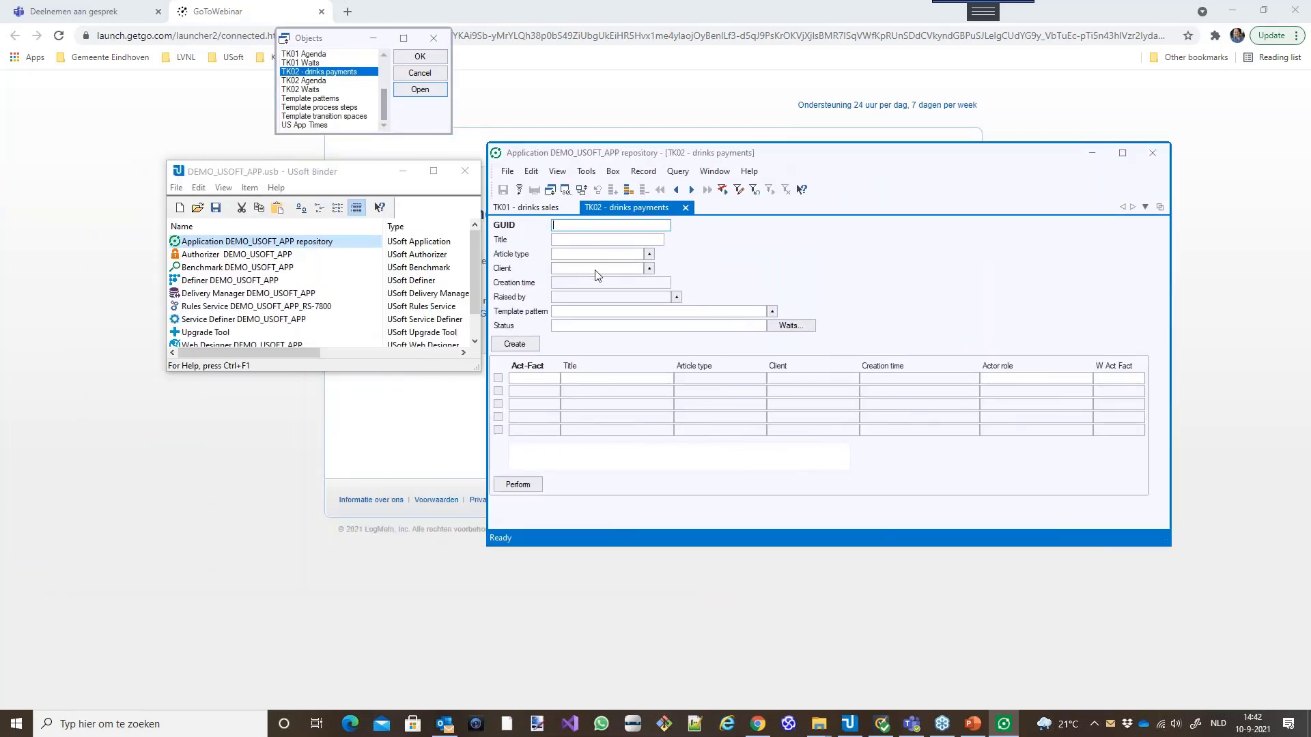
pyautogui.press('F7')
pyautogui.press('F8')
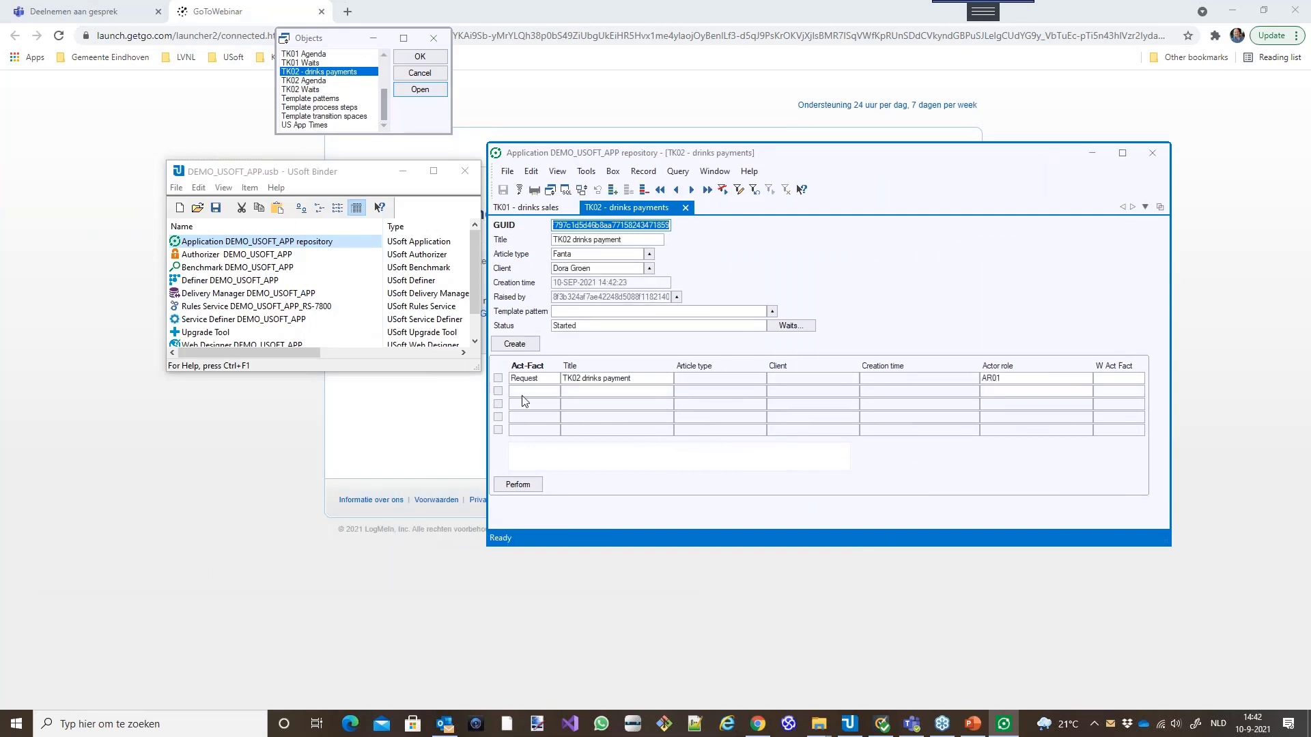
# Perform the Request and Promise act-facts for the TK02 drinks payment
pyautogui.click(499, 379)
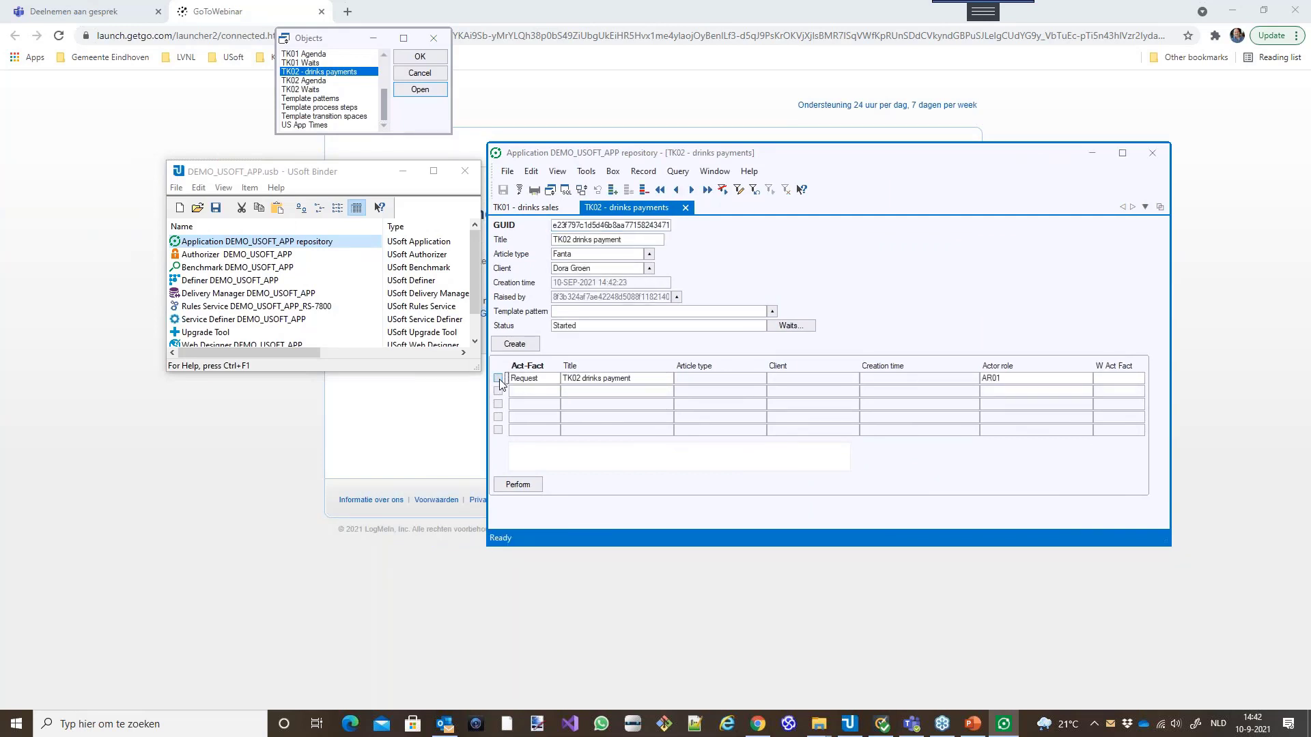
pyautogui.click(518, 484)
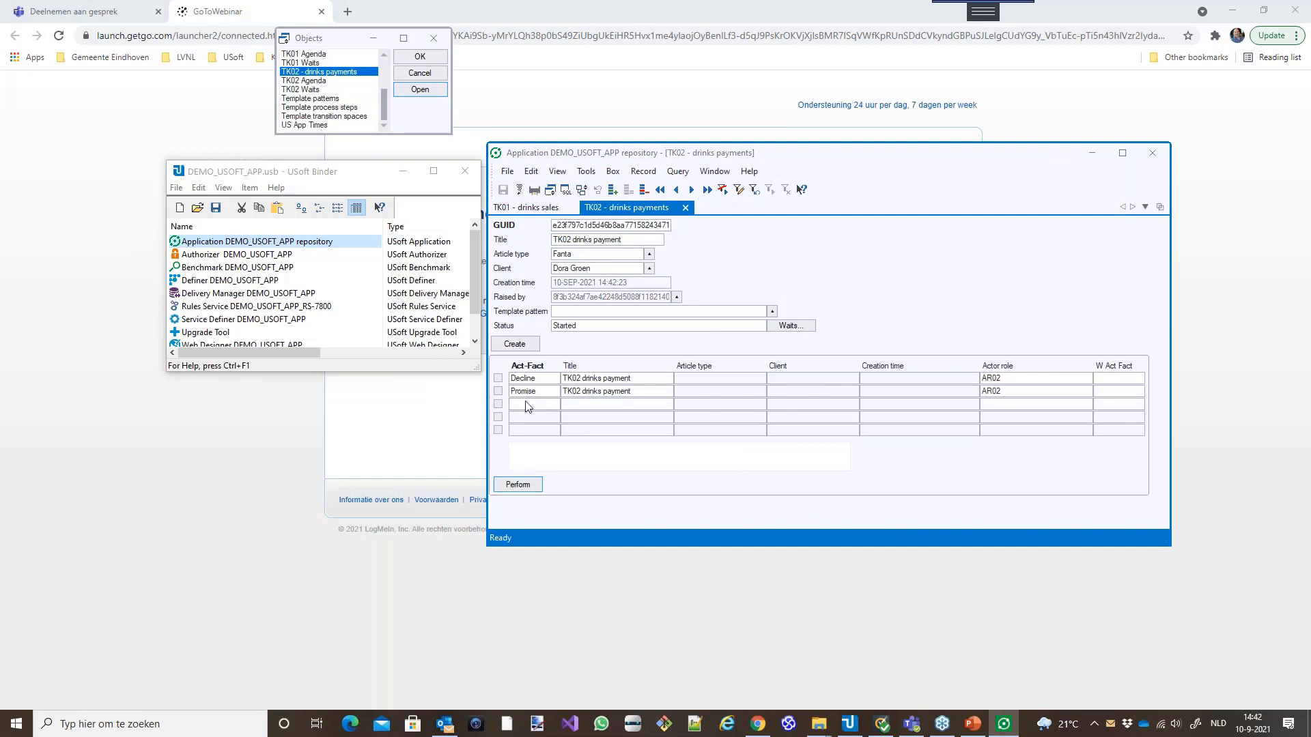
pyautogui.click(498, 391)
pyautogui.click(517, 484)
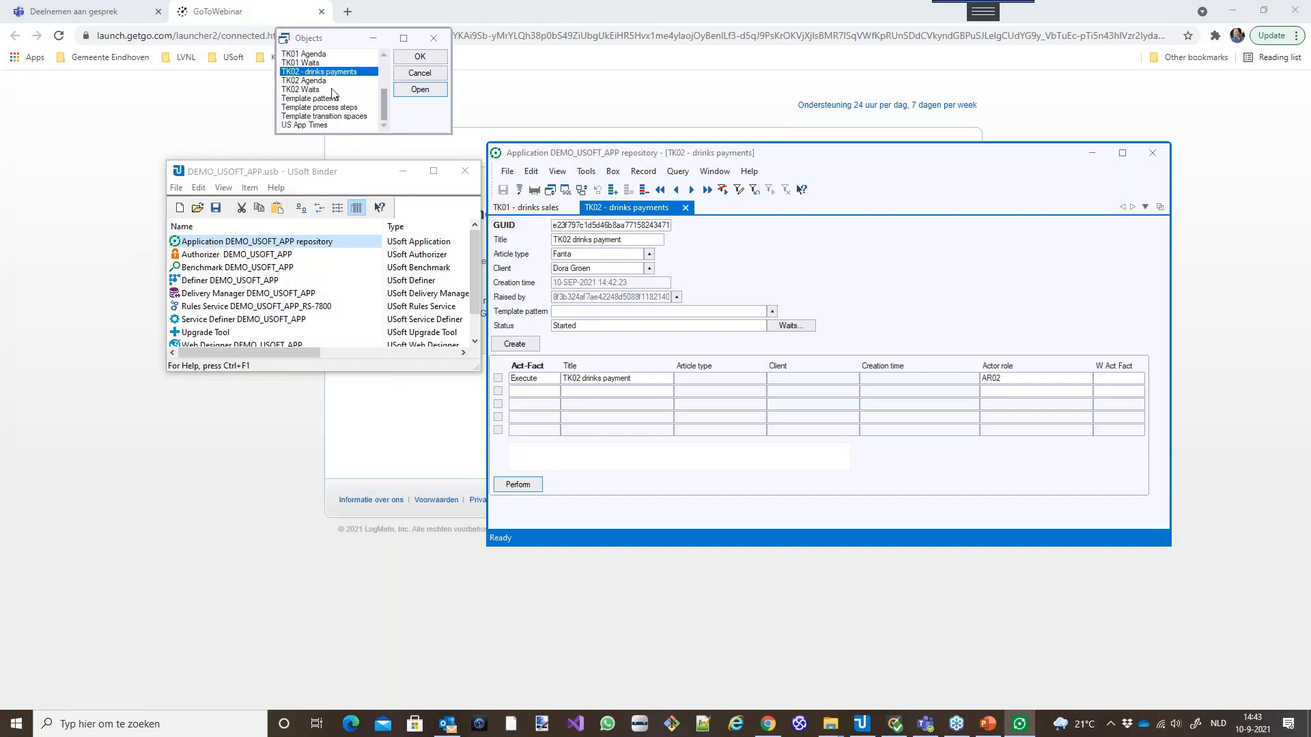
# Launch a second instance of Application DEMO_USOFT_APP repository and retrieve the TK01 drinks sale in it
pyautogui.doubleClick(240, 247)
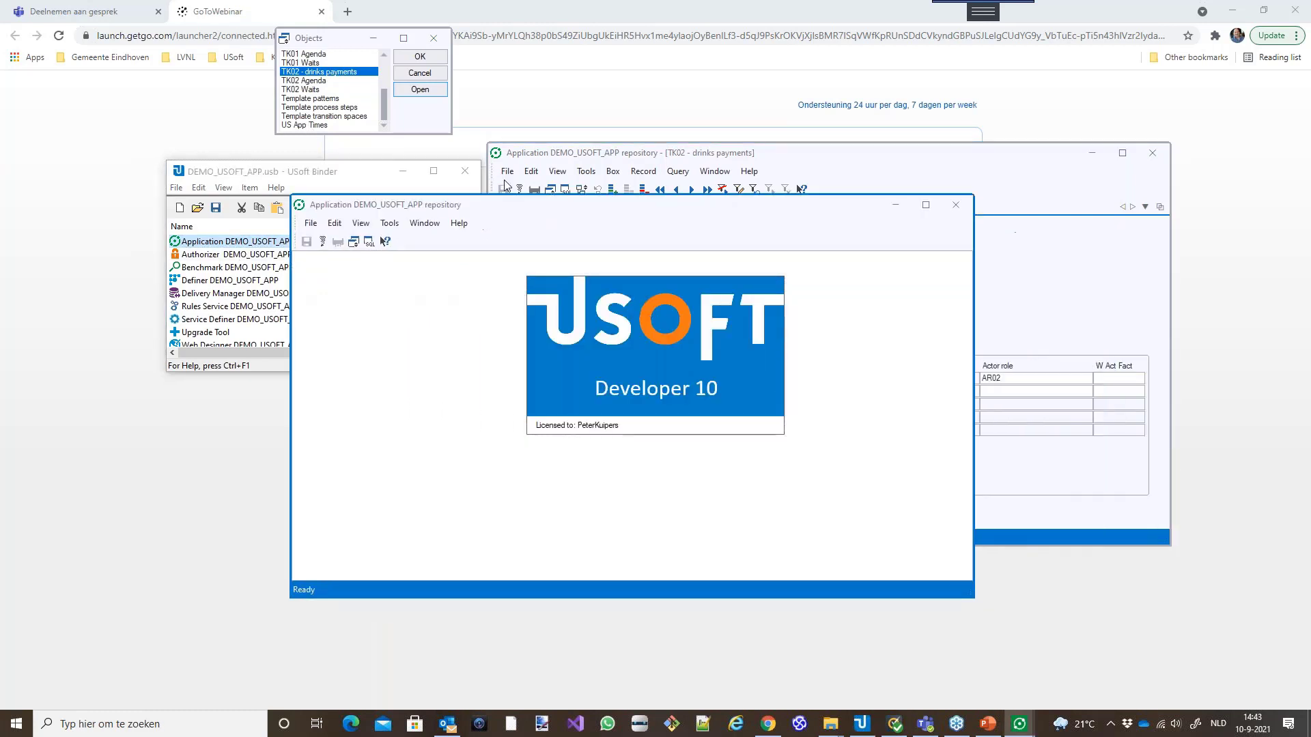
pyautogui.click(140, 193)
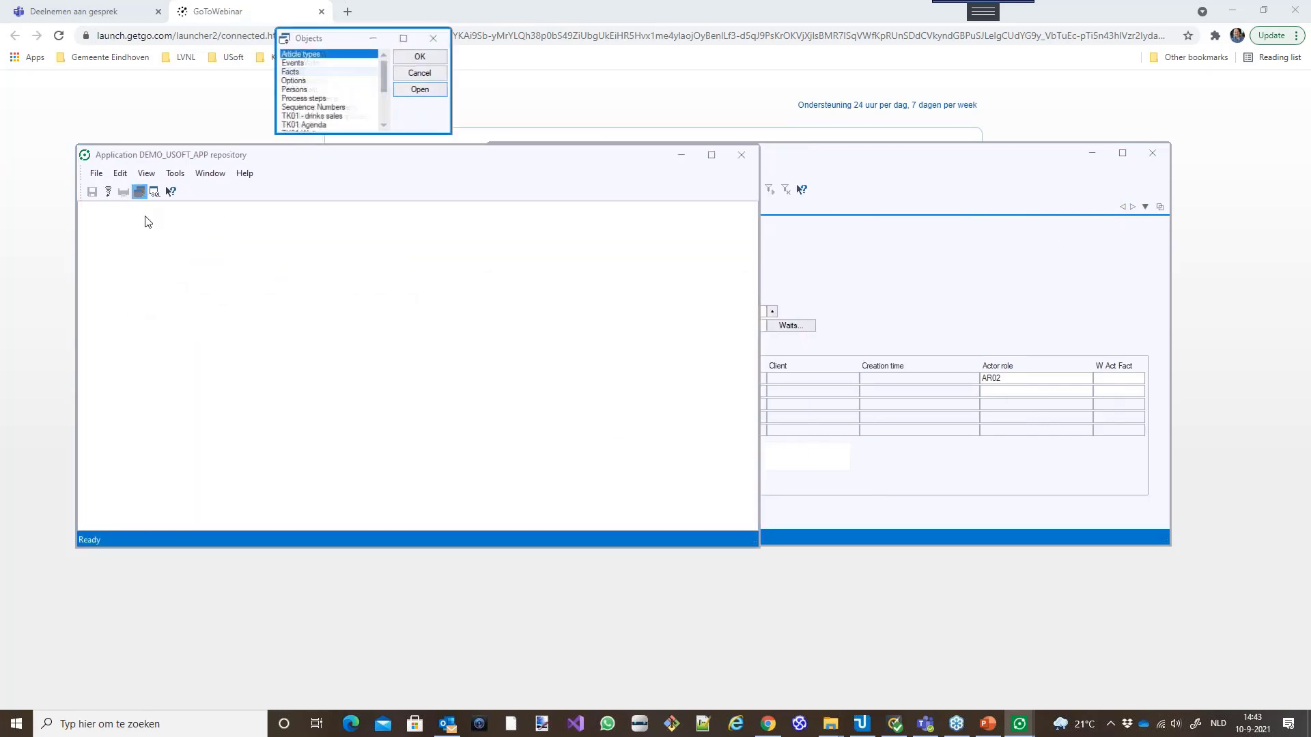
pyautogui.doubleClick(309, 116)
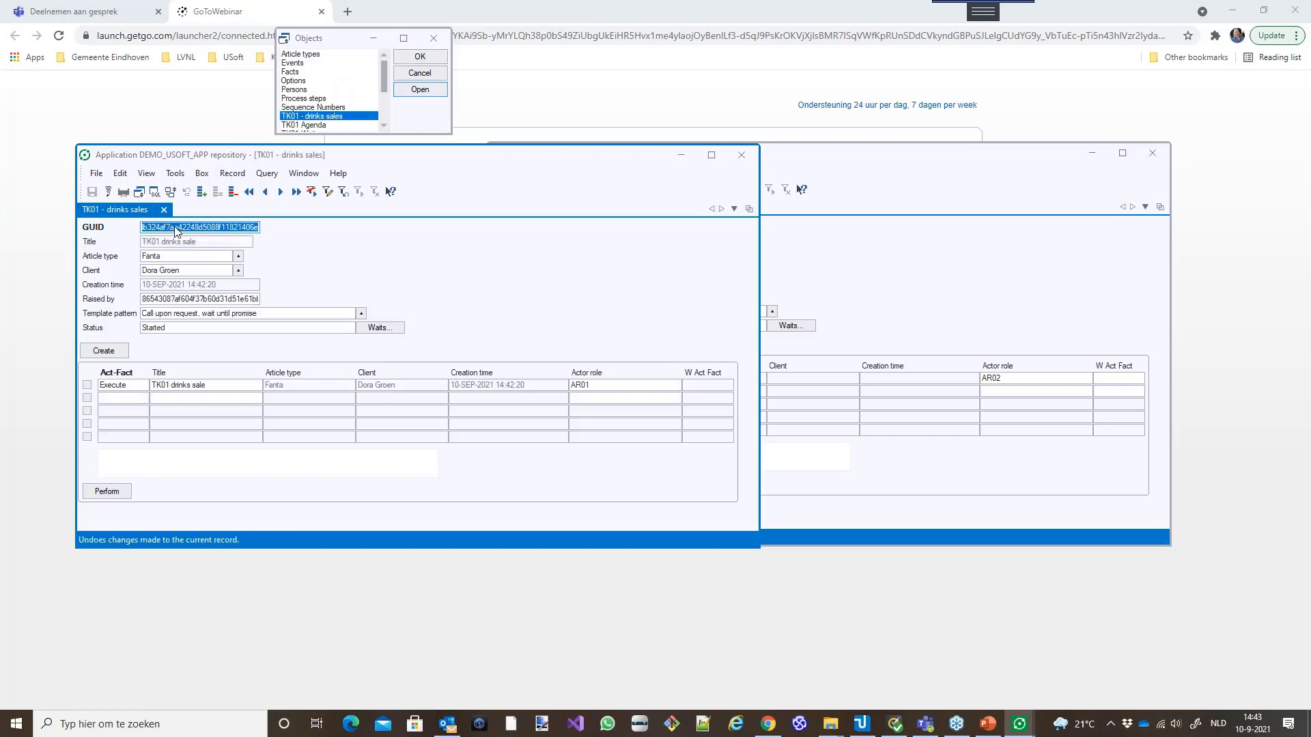
# Perform the Execute, Declare and Accept act-facts for the TK01 drinks sale in the second application instance
pyautogui.click(87, 385)
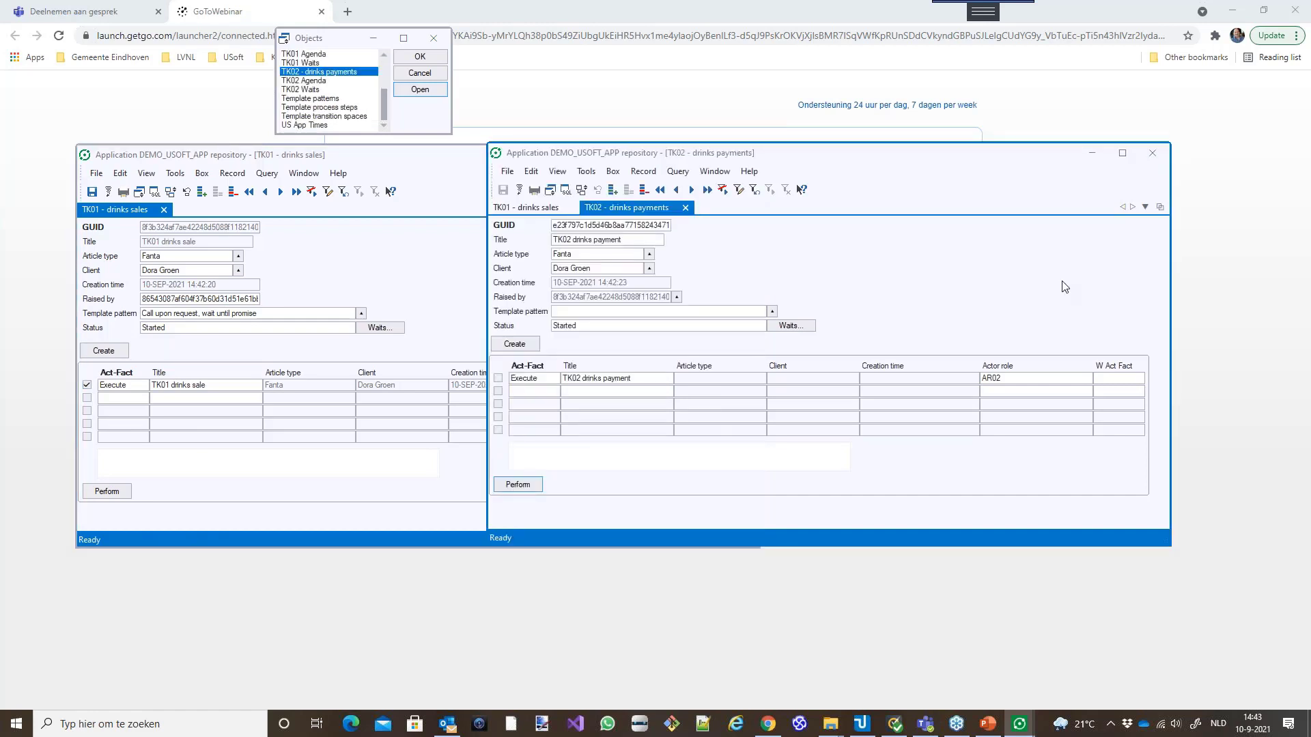
pyautogui.click(387, 263)
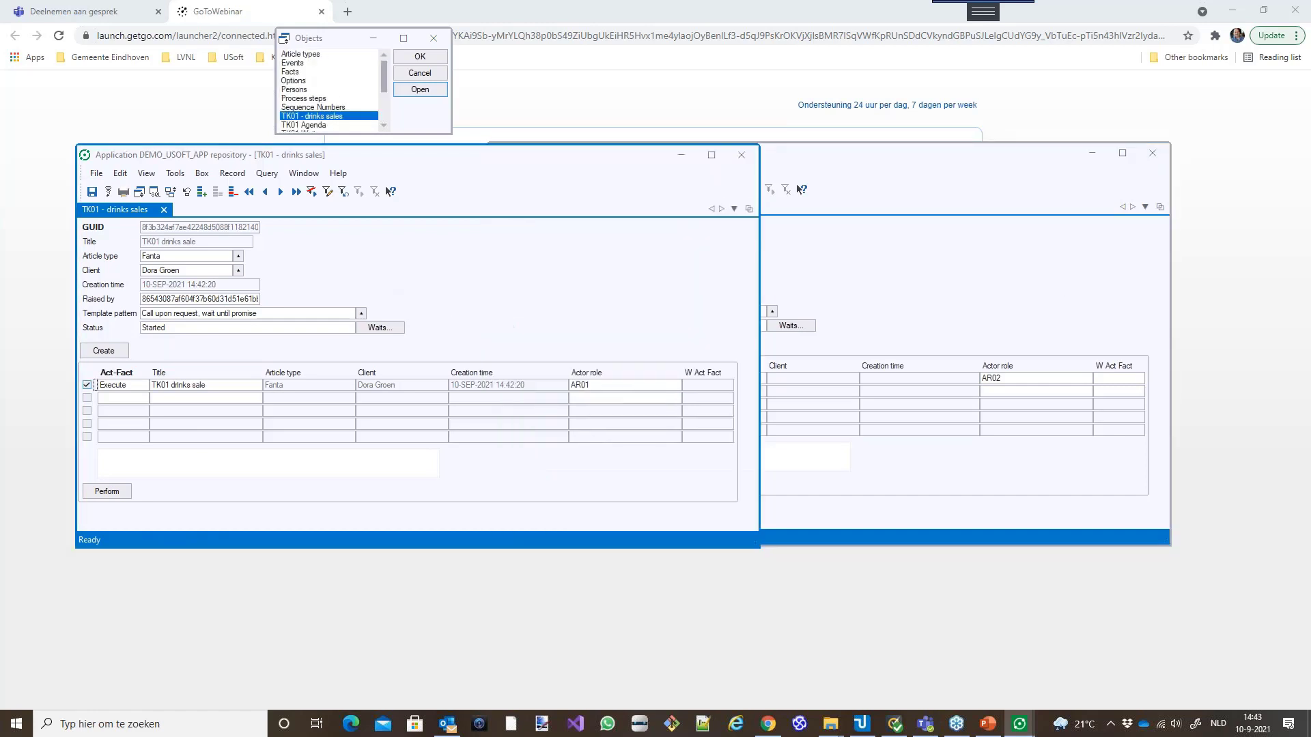
pyautogui.click(96, 492)
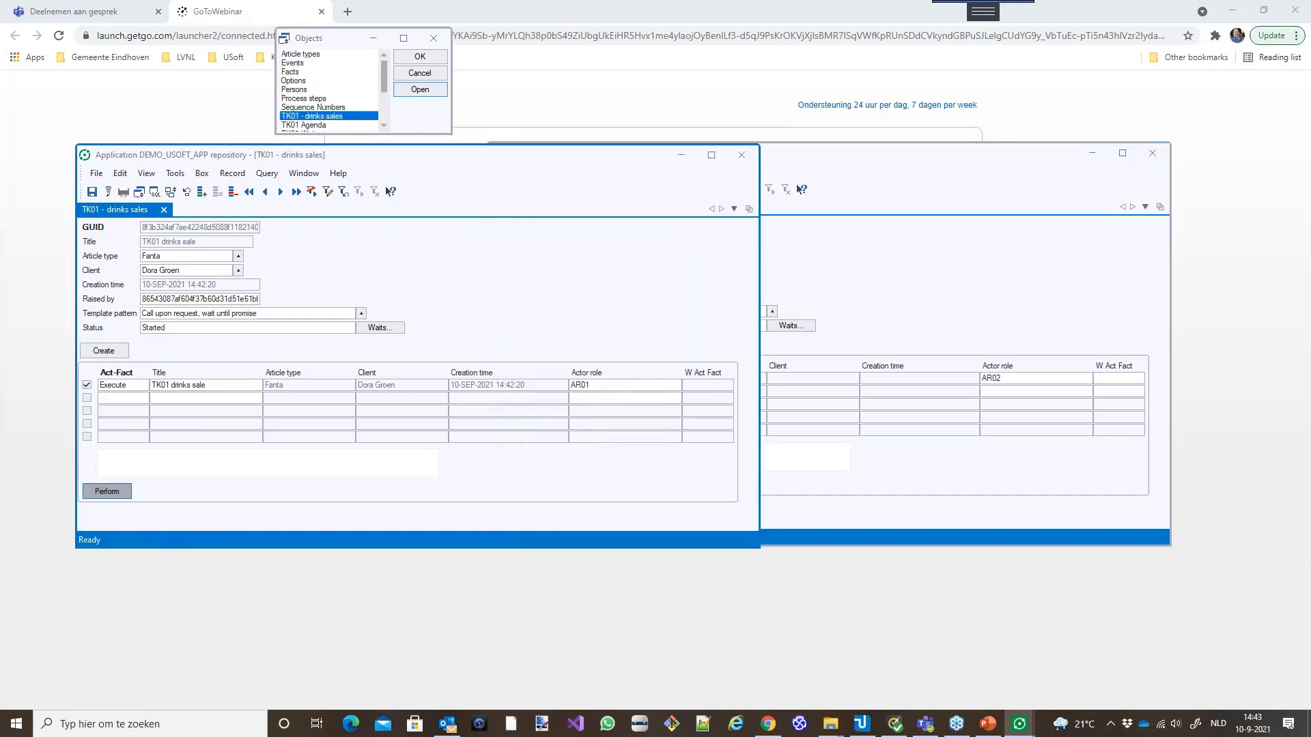
pyautogui.click(87, 385)
pyautogui.click(107, 491)
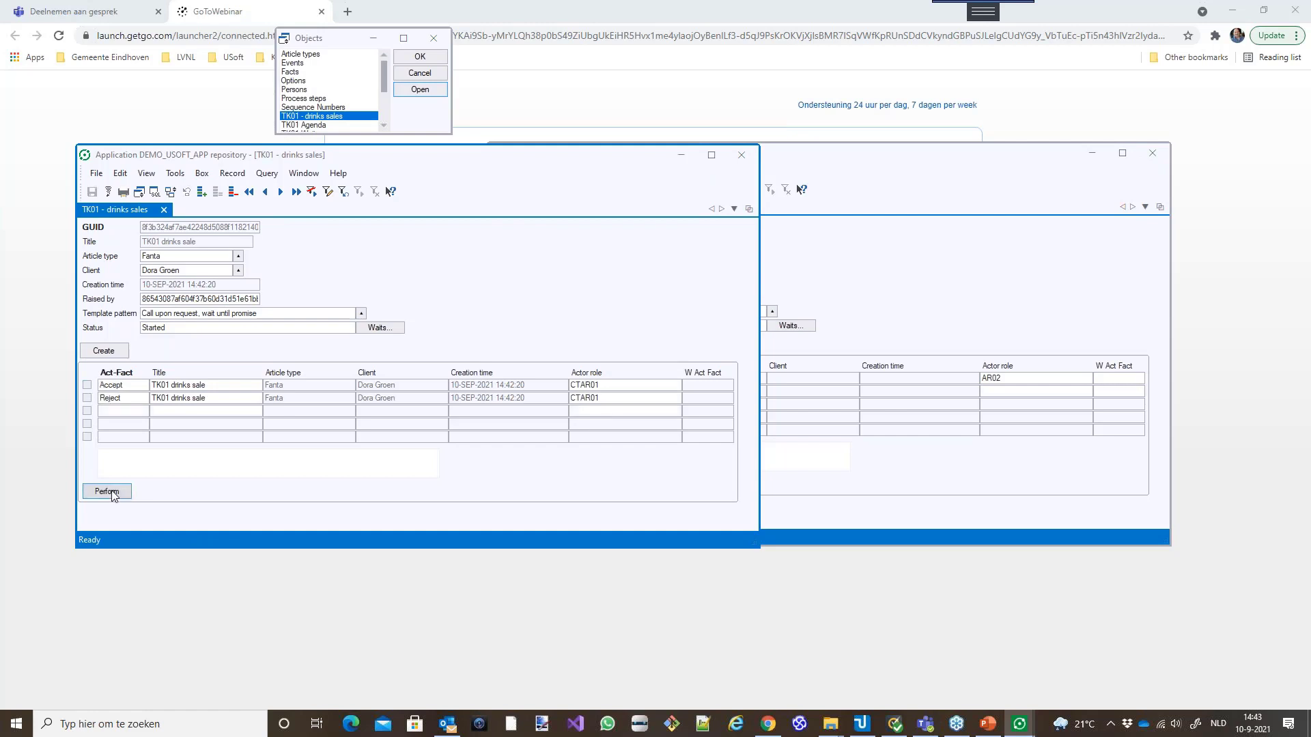
pyautogui.click(86, 385)
pyautogui.click(106, 491)
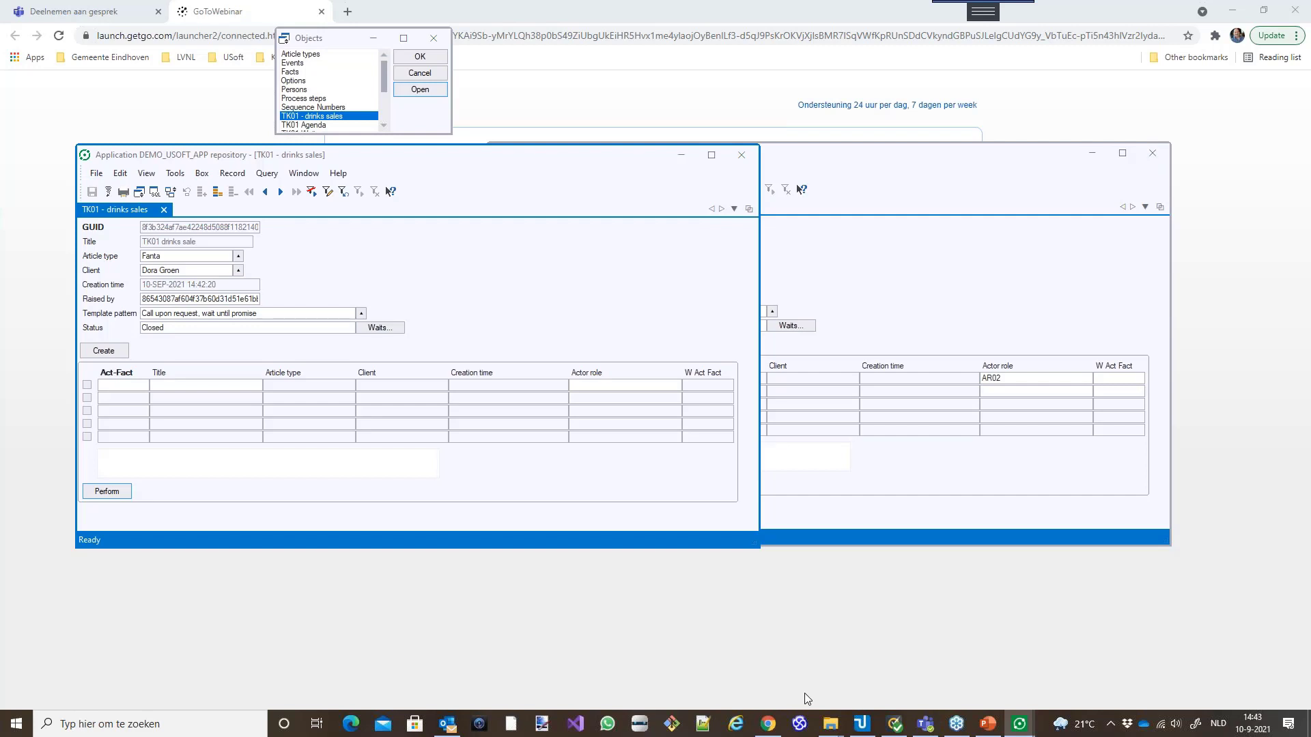
# Restart Application DEMO_USOFT_APP repository with both running instances closed, and retrieve the existing record in TK02 - drinks payments
pyautogui.click(741, 154)
pyautogui.click(1155, 154)
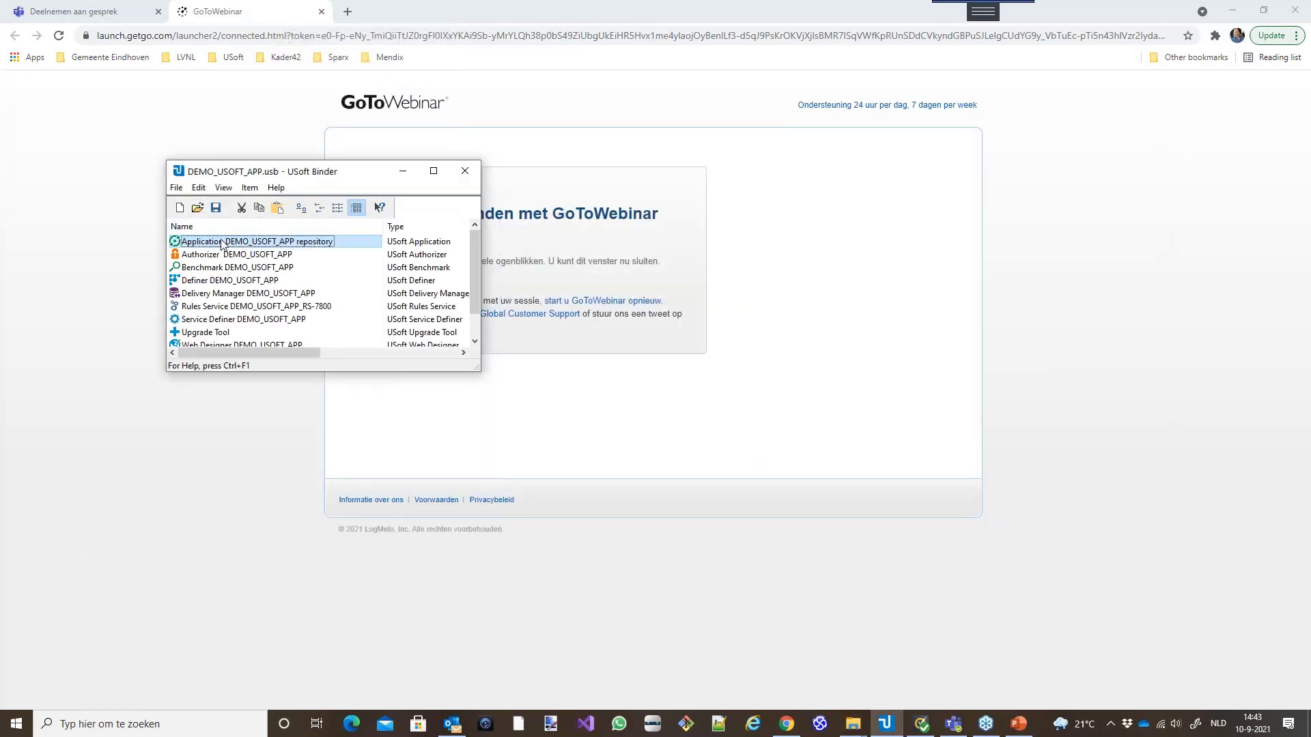
pyautogui.doubleClick(222, 242)
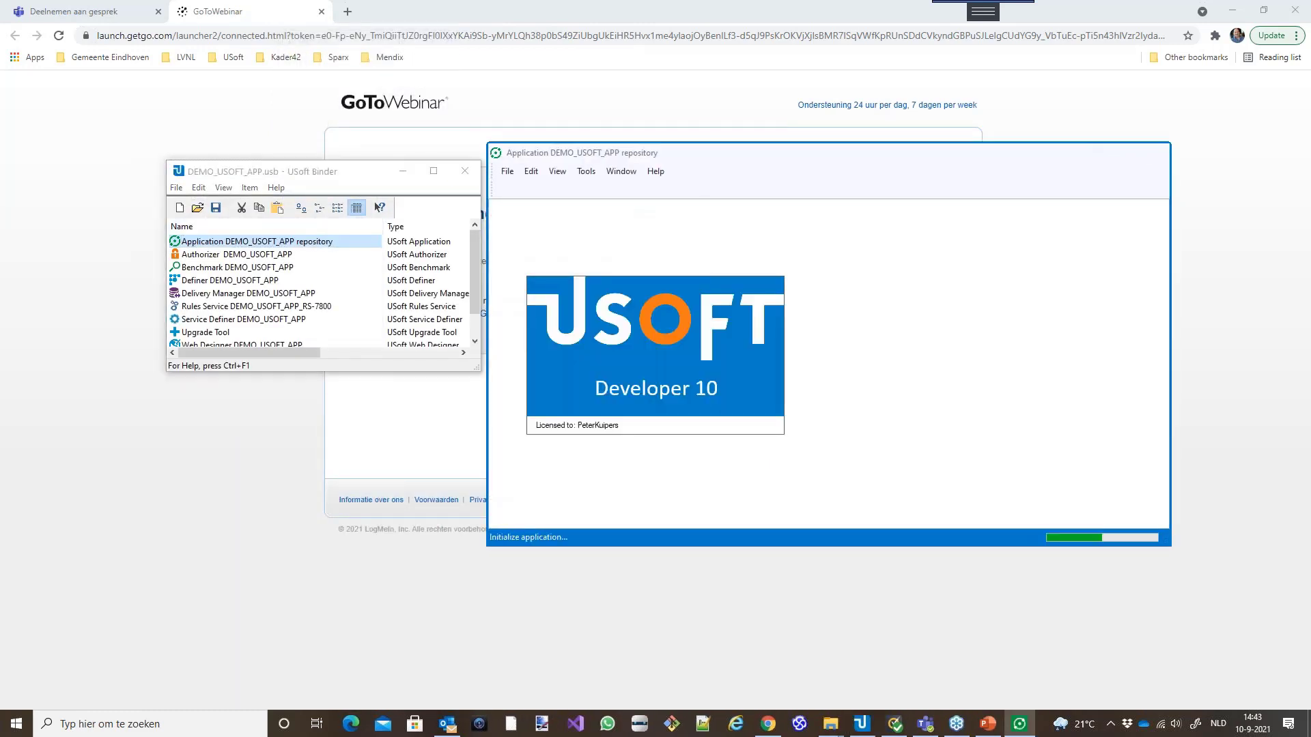
pyautogui.click(550, 189)
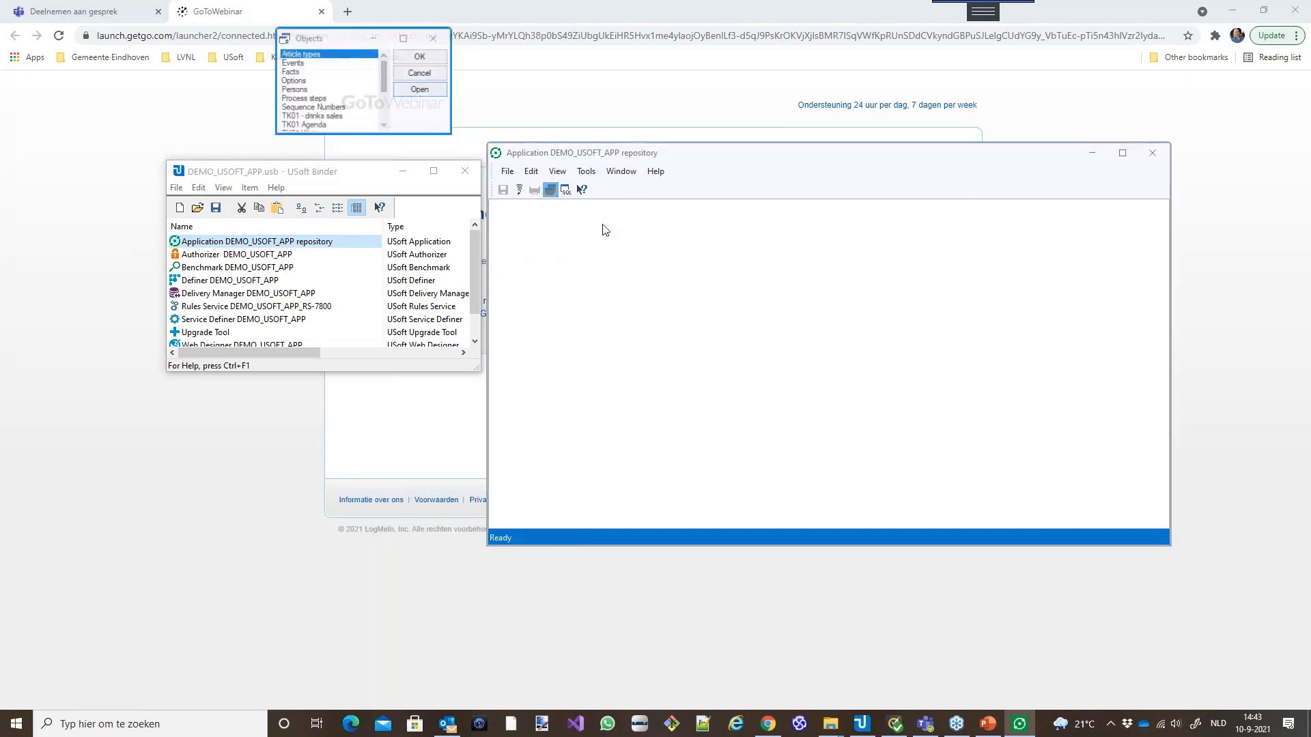
pyautogui.click(301, 117)
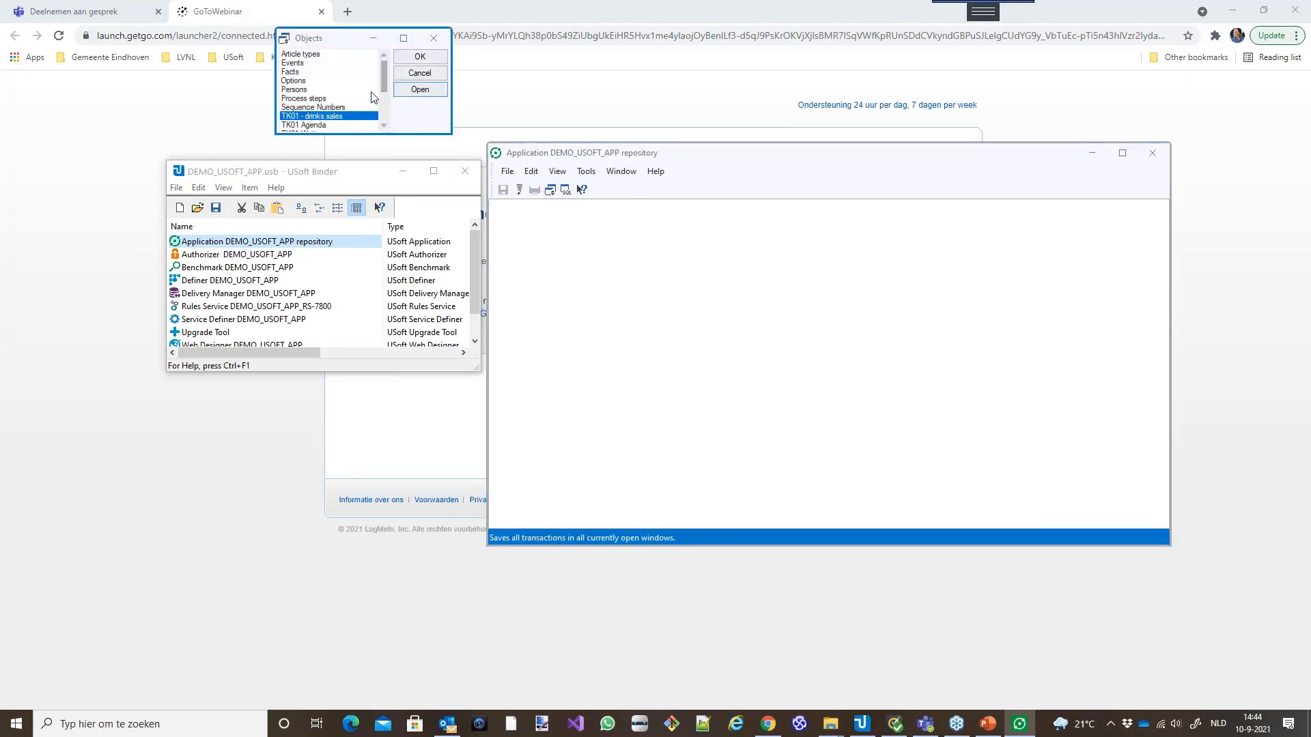
pyautogui.moveTo(384, 76); pyautogui.dragTo(381, 118)
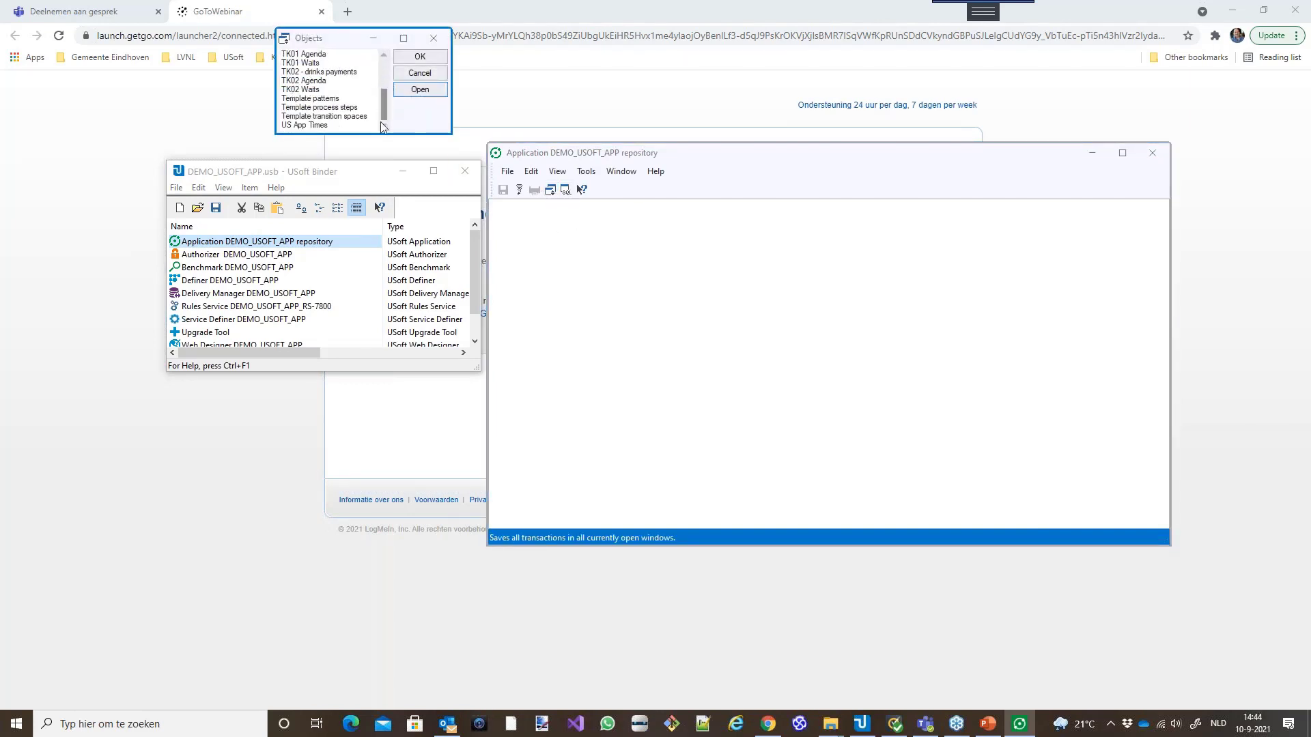
pyautogui.click(327, 72)
pyautogui.click(420, 56)
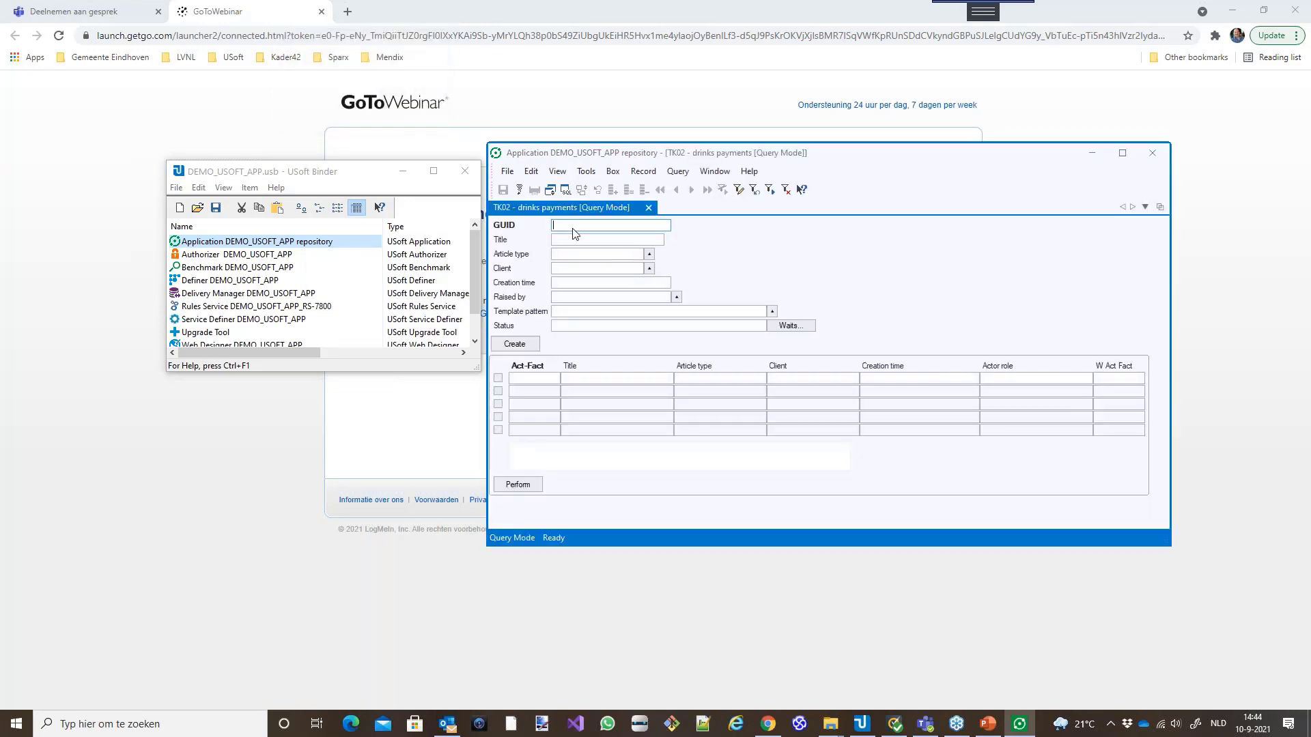
pyautogui.click(582, 190)
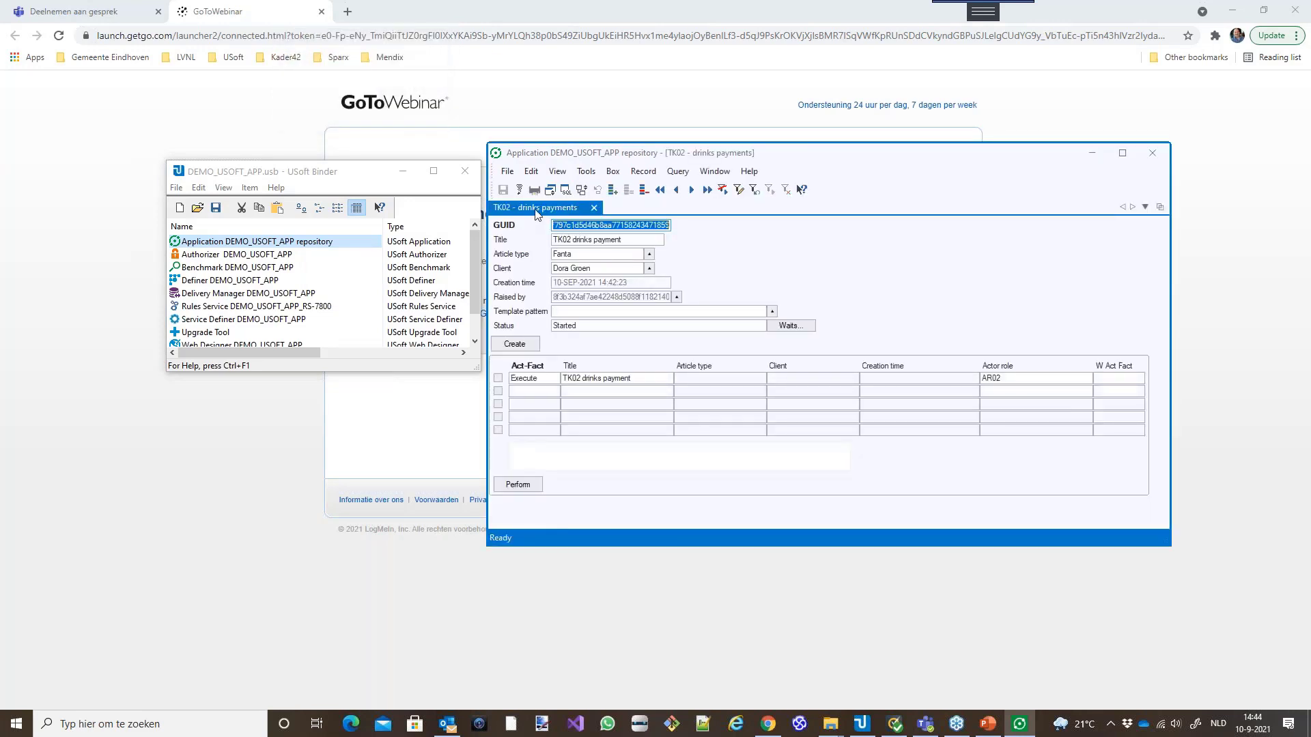
# Delete the TK02 drinks payment record, commit the deletion and close the application
pyautogui.click(644, 190)
pyautogui.click(502, 190)
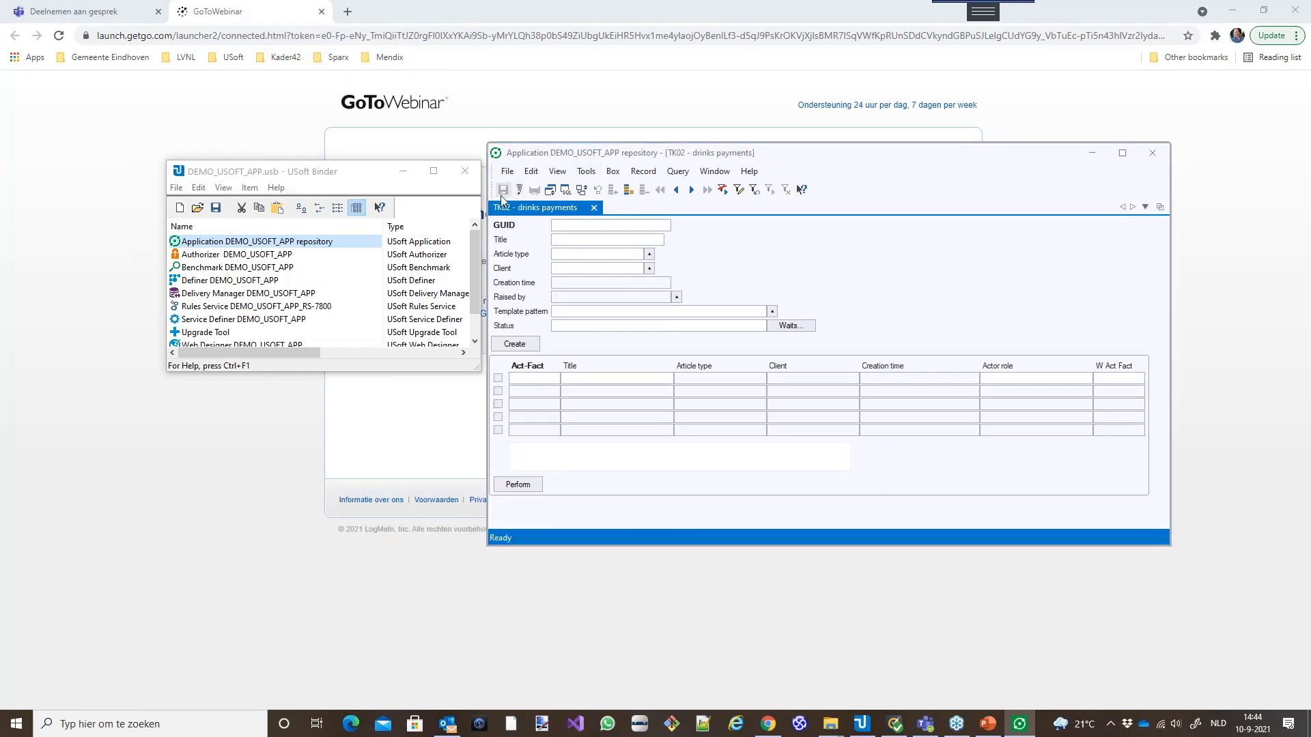
pyautogui.click(693, 415)
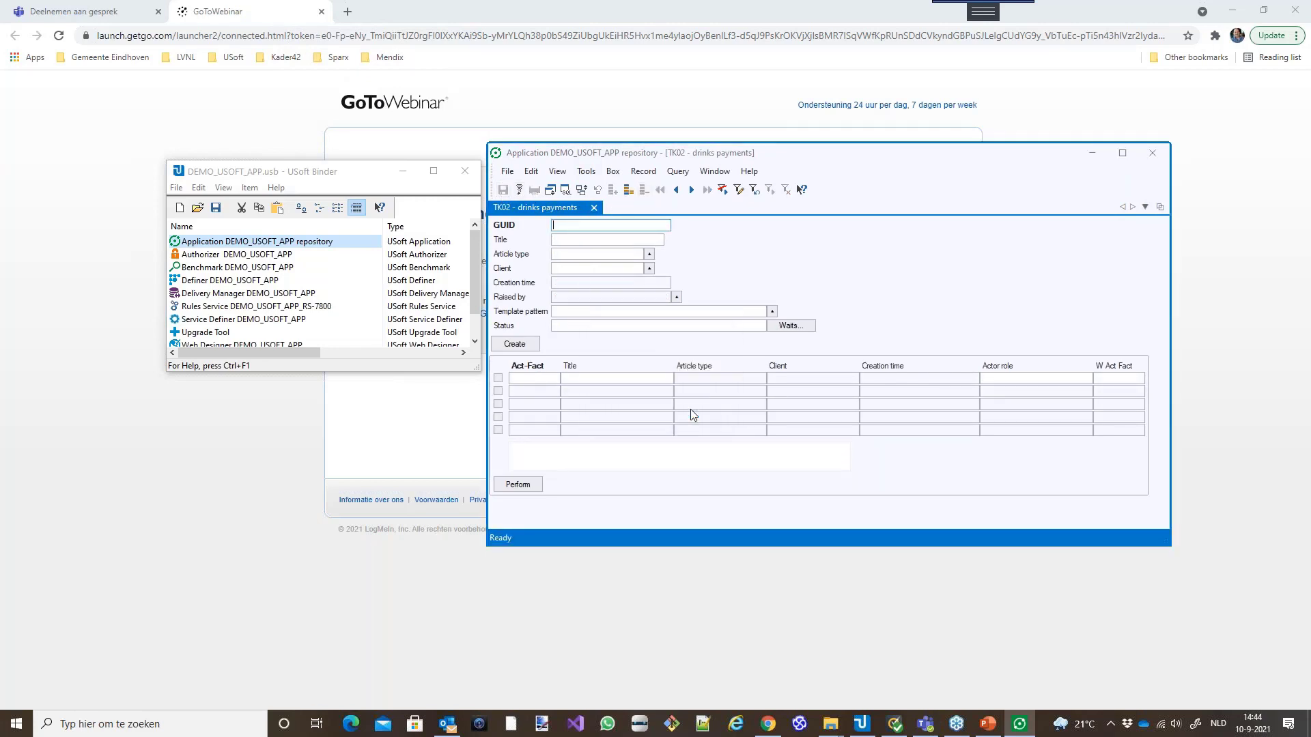
pyautogui.click(1144, 155)
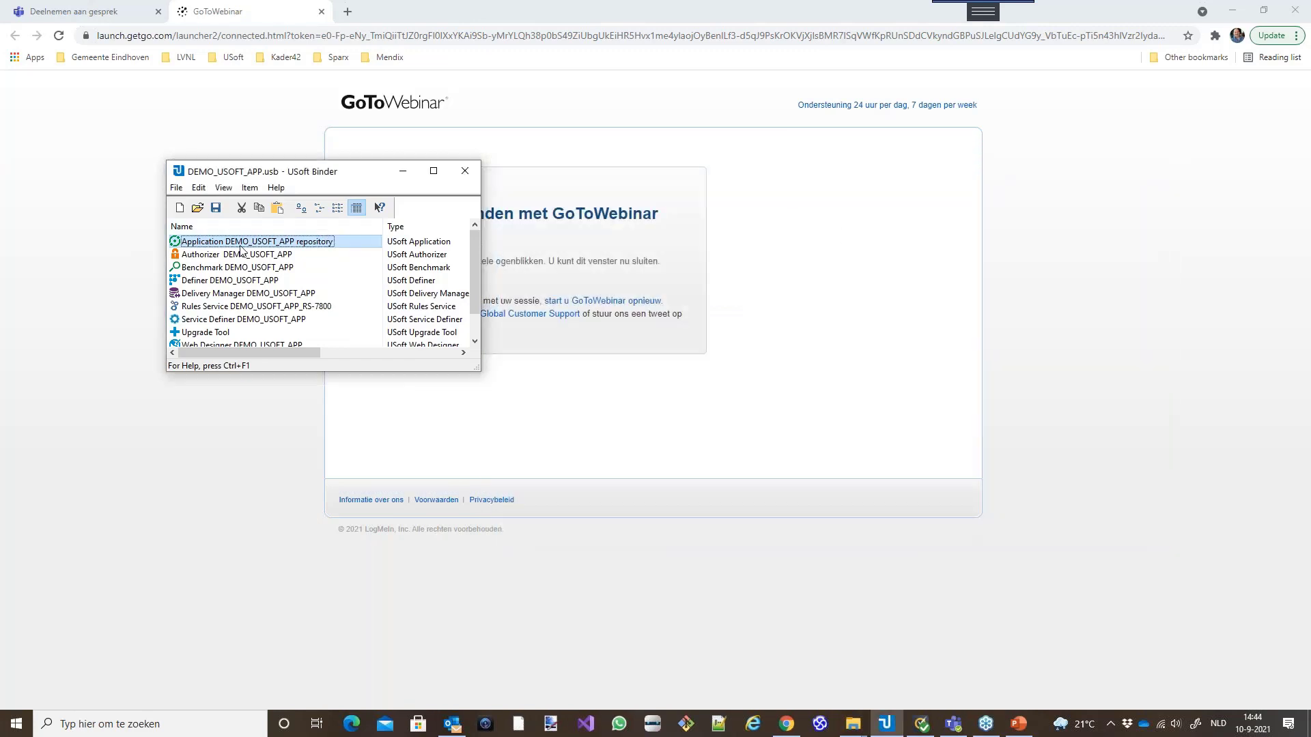
# Relaunch Application DEMO_USOFT_APP repository and retrieve the existing record in TK01 - drinks sales
pyautogui.doubleClick(193, 242)
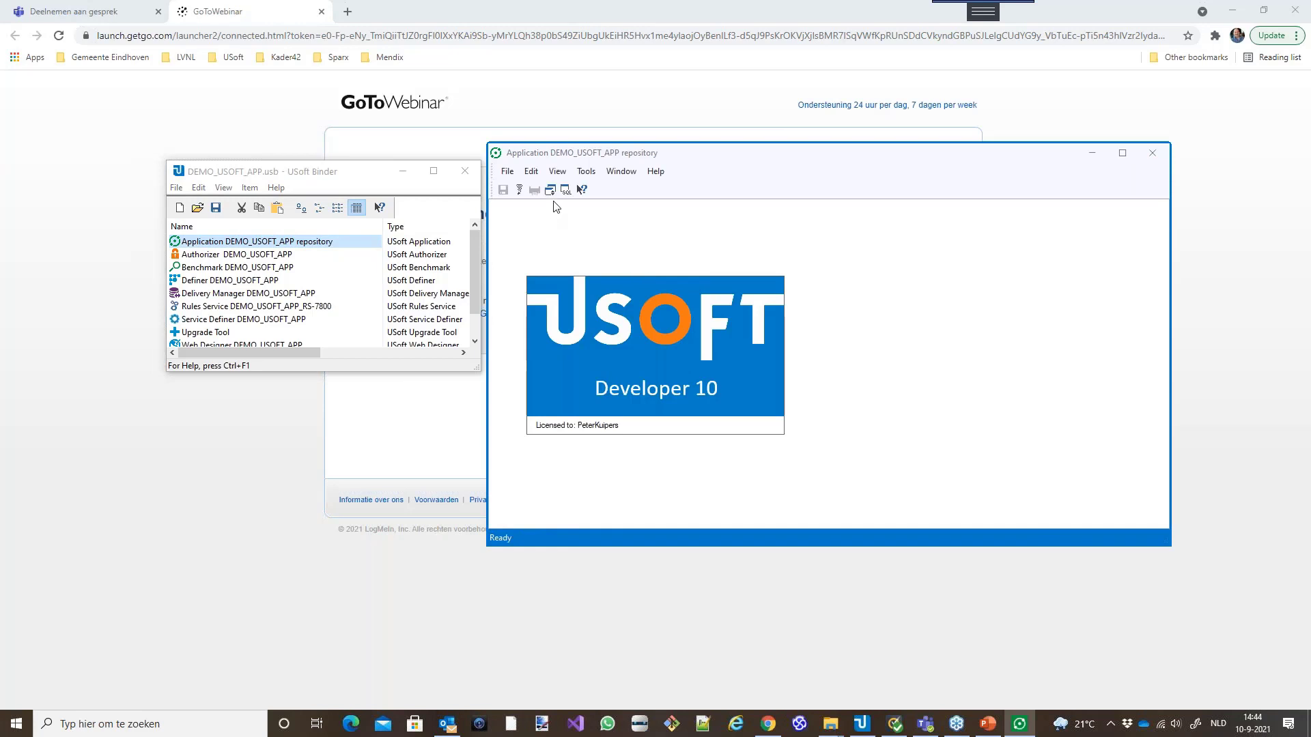
pyautogui.click(550, 189)
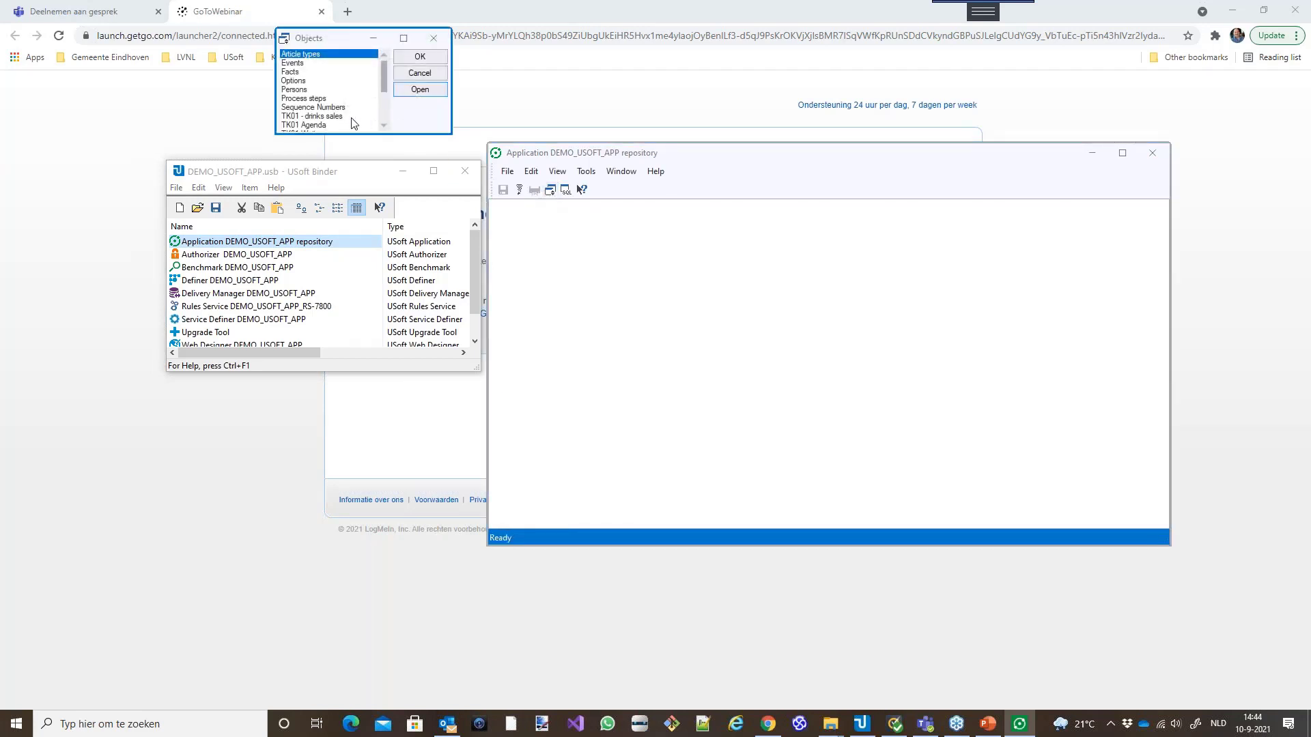
pyautogui.click(327, 116)
pyautogui.click(411, 62)
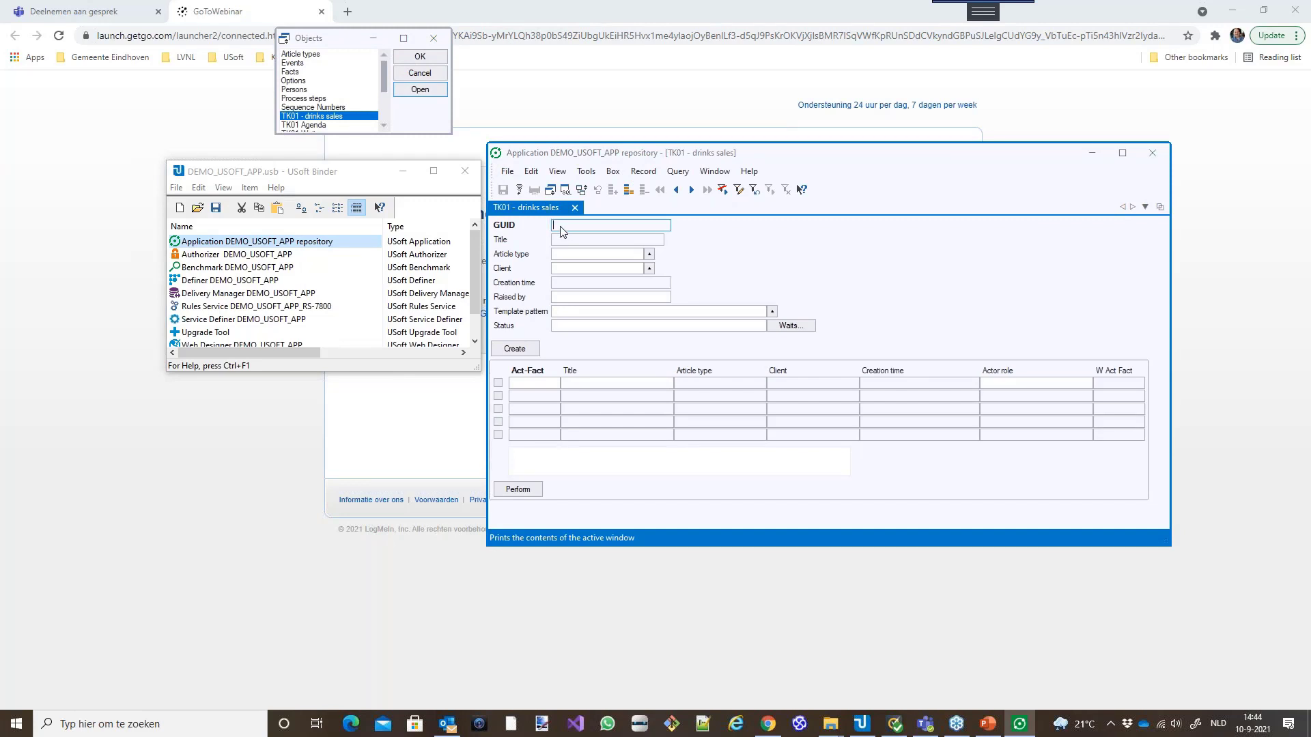
pyautogui.rightClick(560, 228)
pyautogui.rightClick(559, 228)
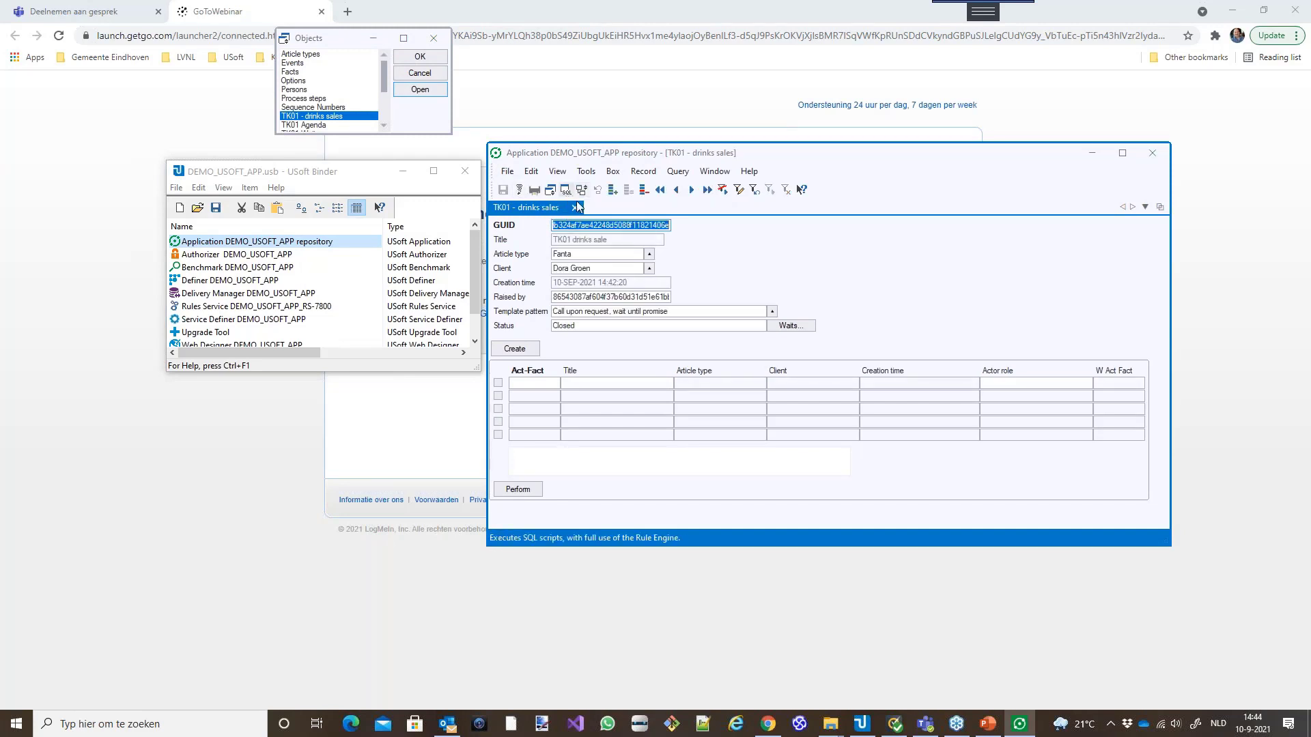
# Delete the retrieved TK01 drinks sale record and commit the deletion
pyautogui.rightClick(584, 241)
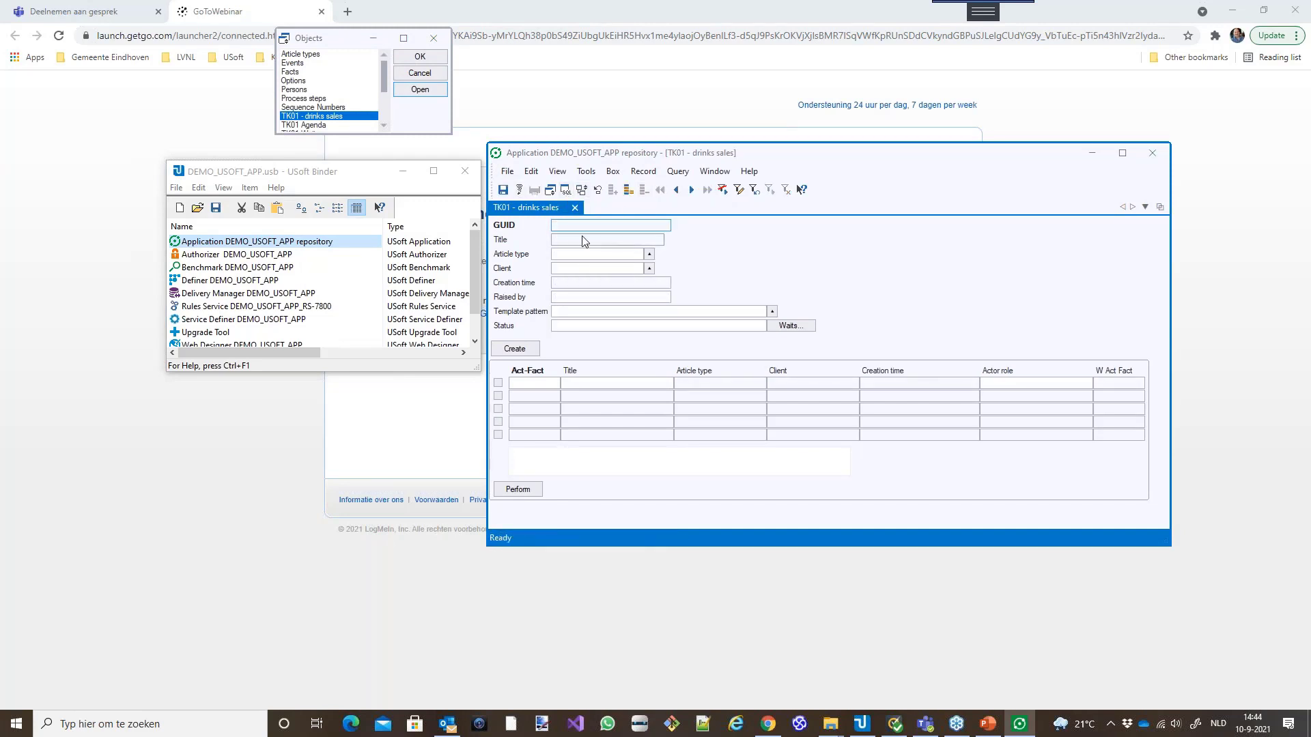
pyautogui.click(503, 189)
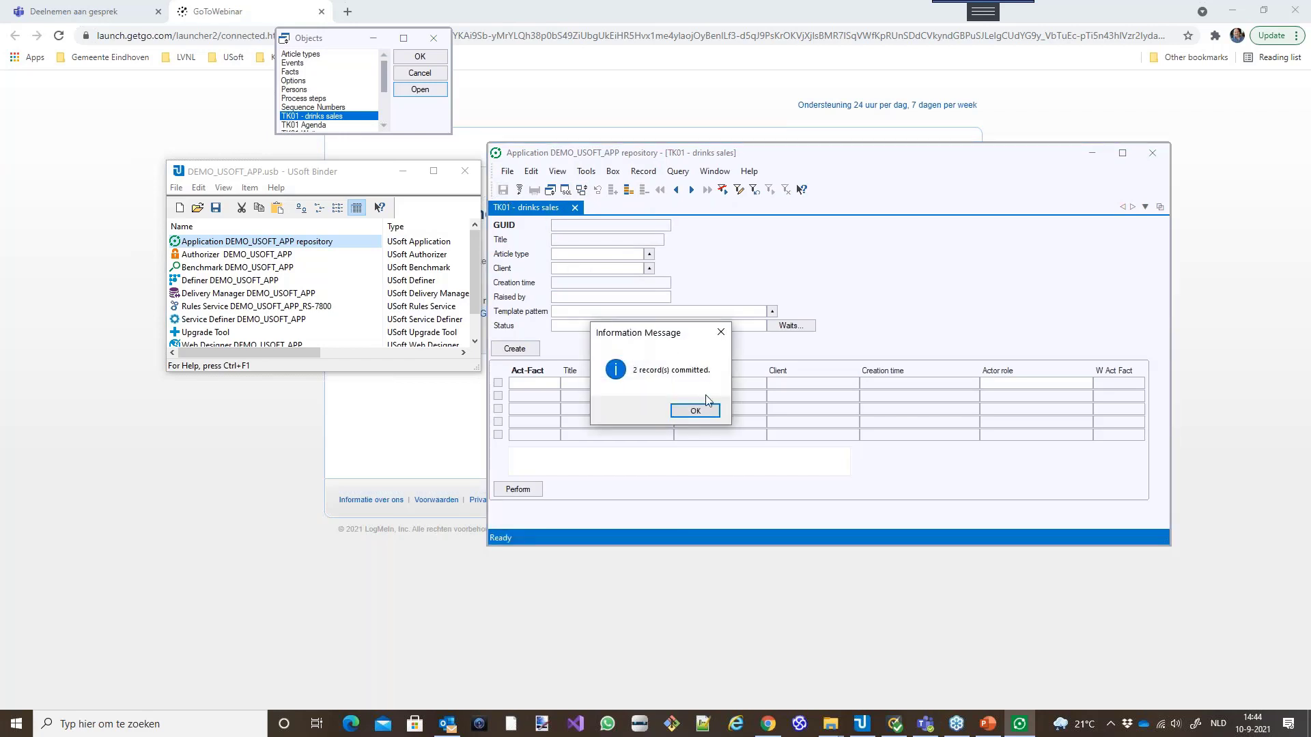
pyautogui.click(693, 410)
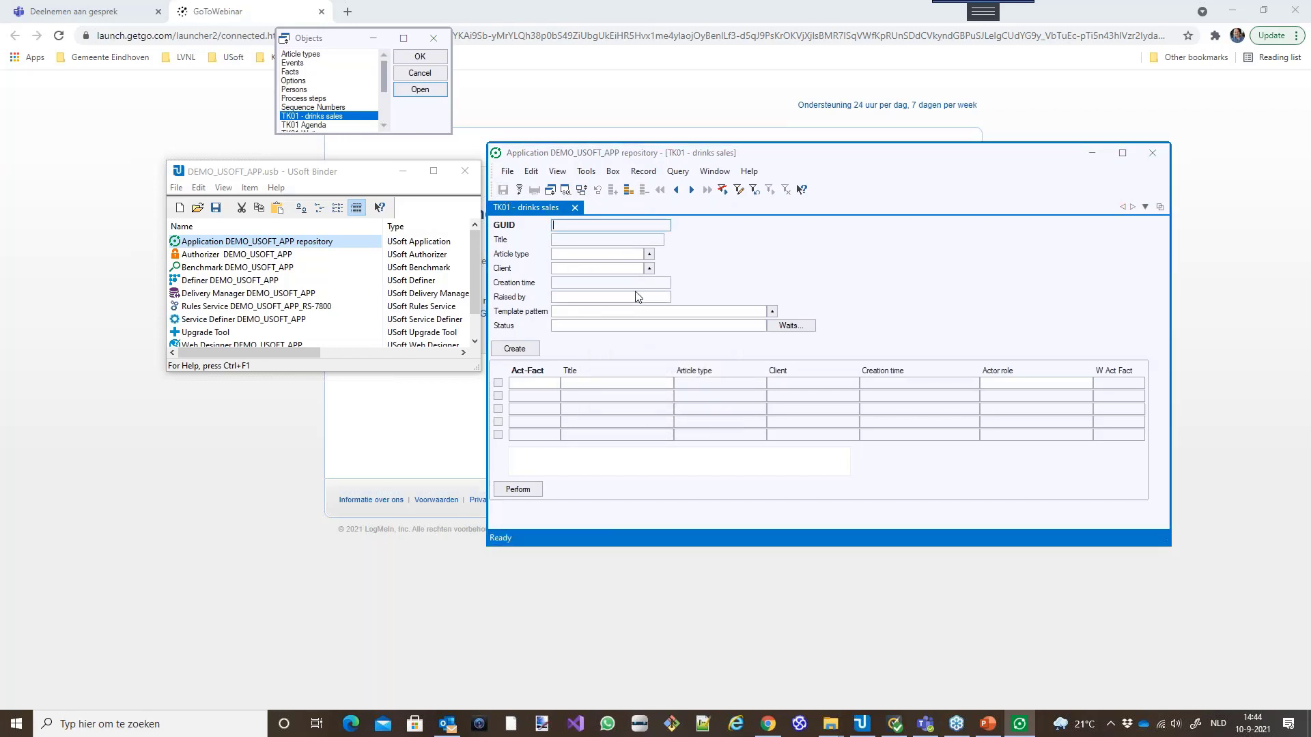
# Create a TK01 drinks sale with article type Beer for the first client in the persons list
pyautogui.click(649, 254)
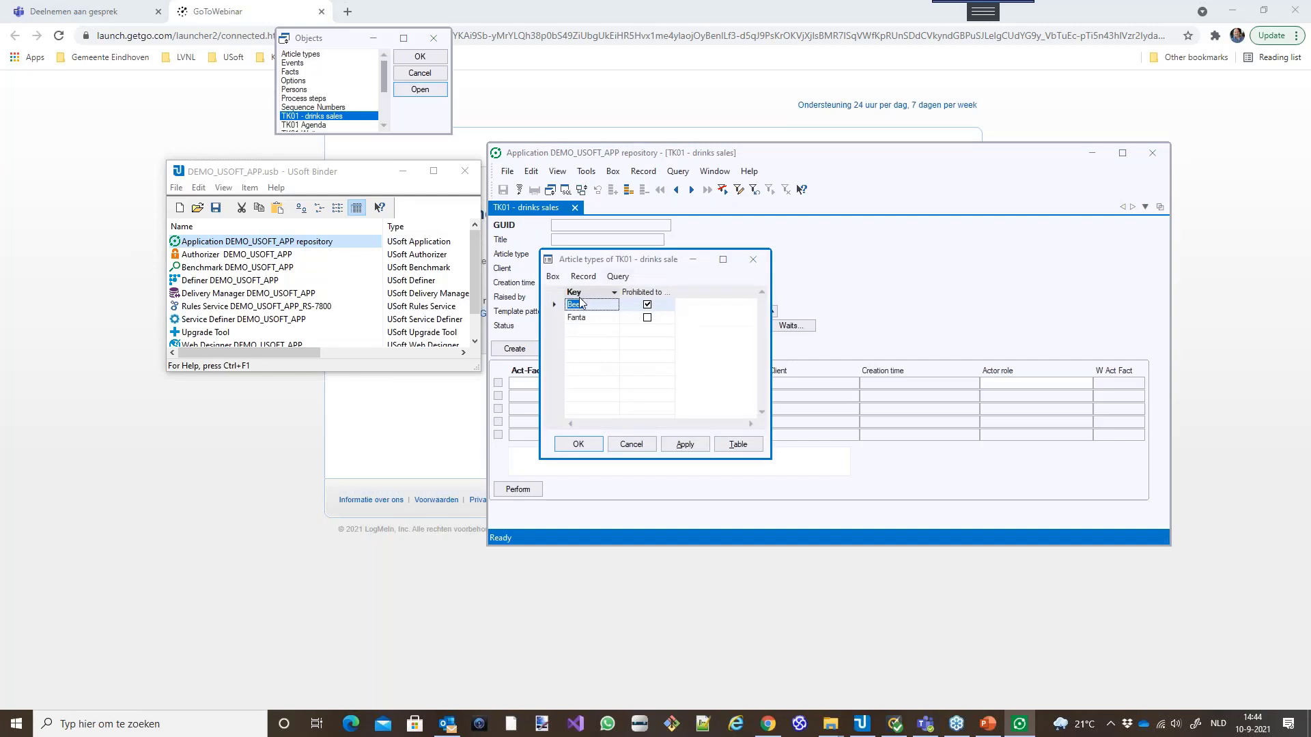
pyautogui.click(581, 303)
pyautogui.click(577, 445)
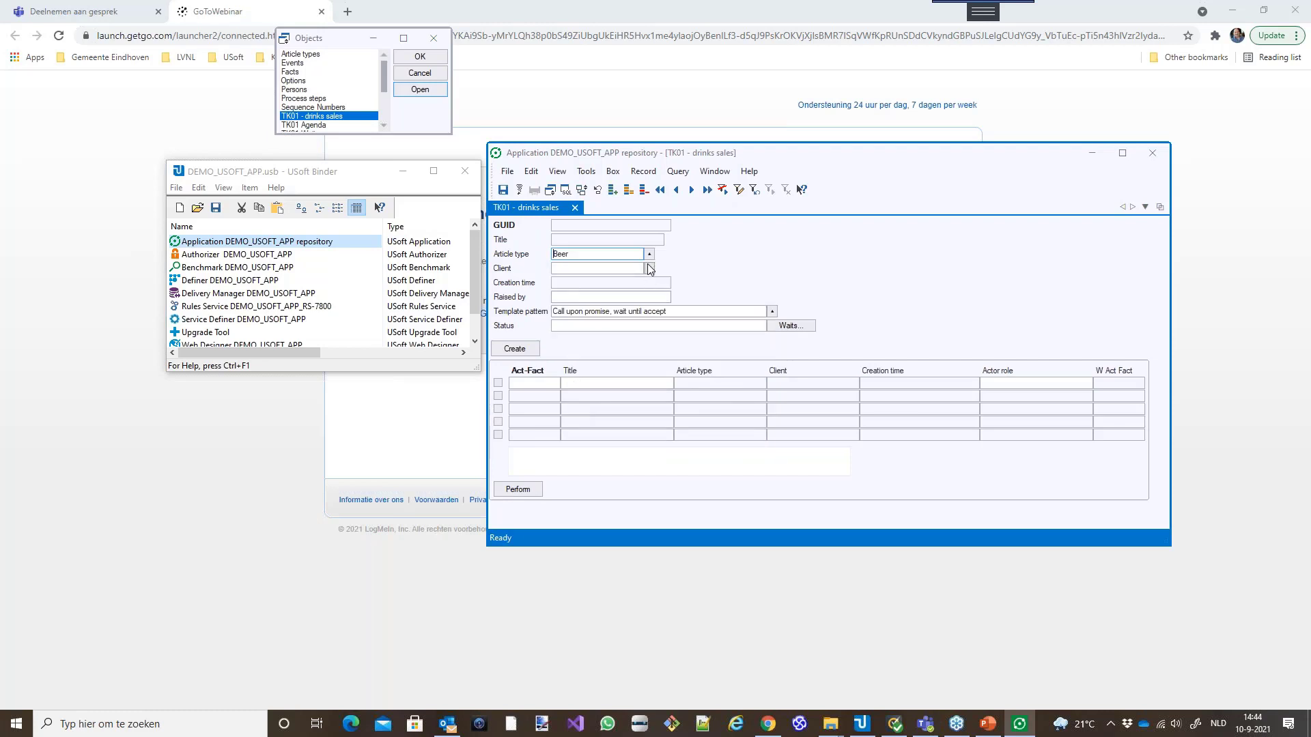
pyautogui.click(649, 268)
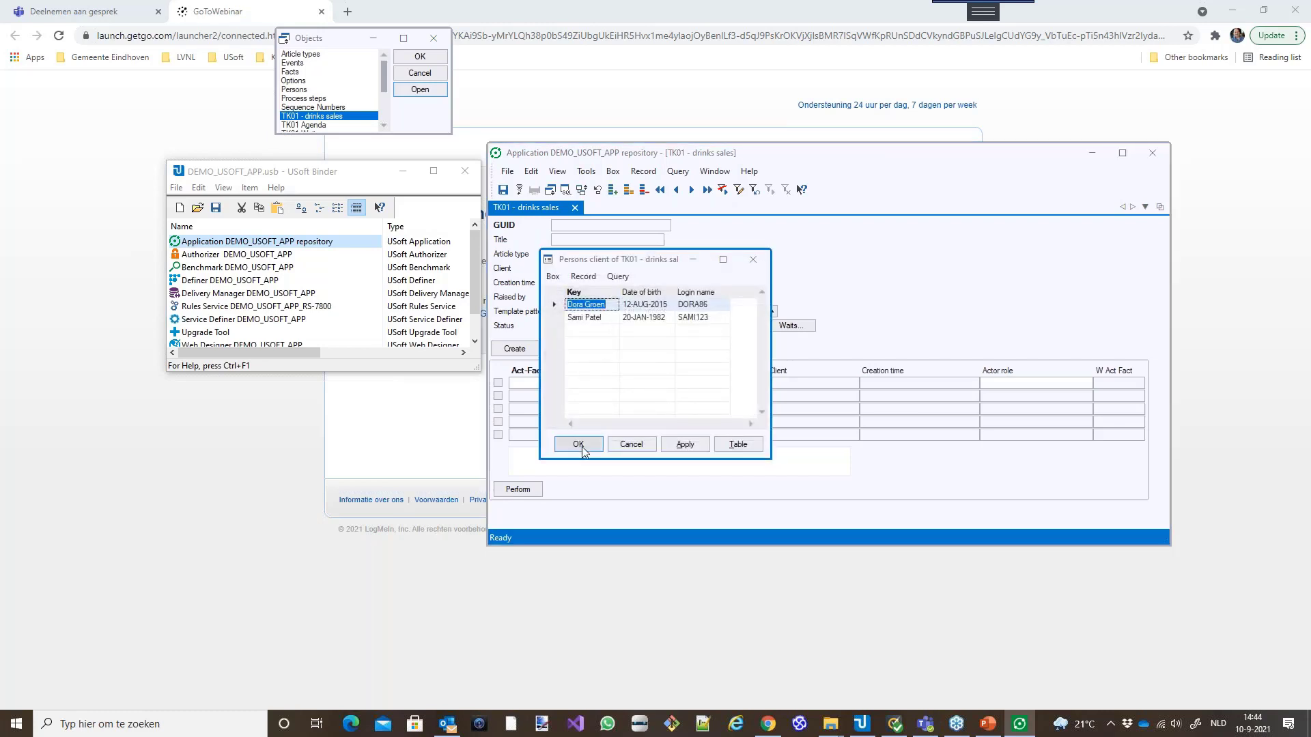
pyautogui.click(582, 444)
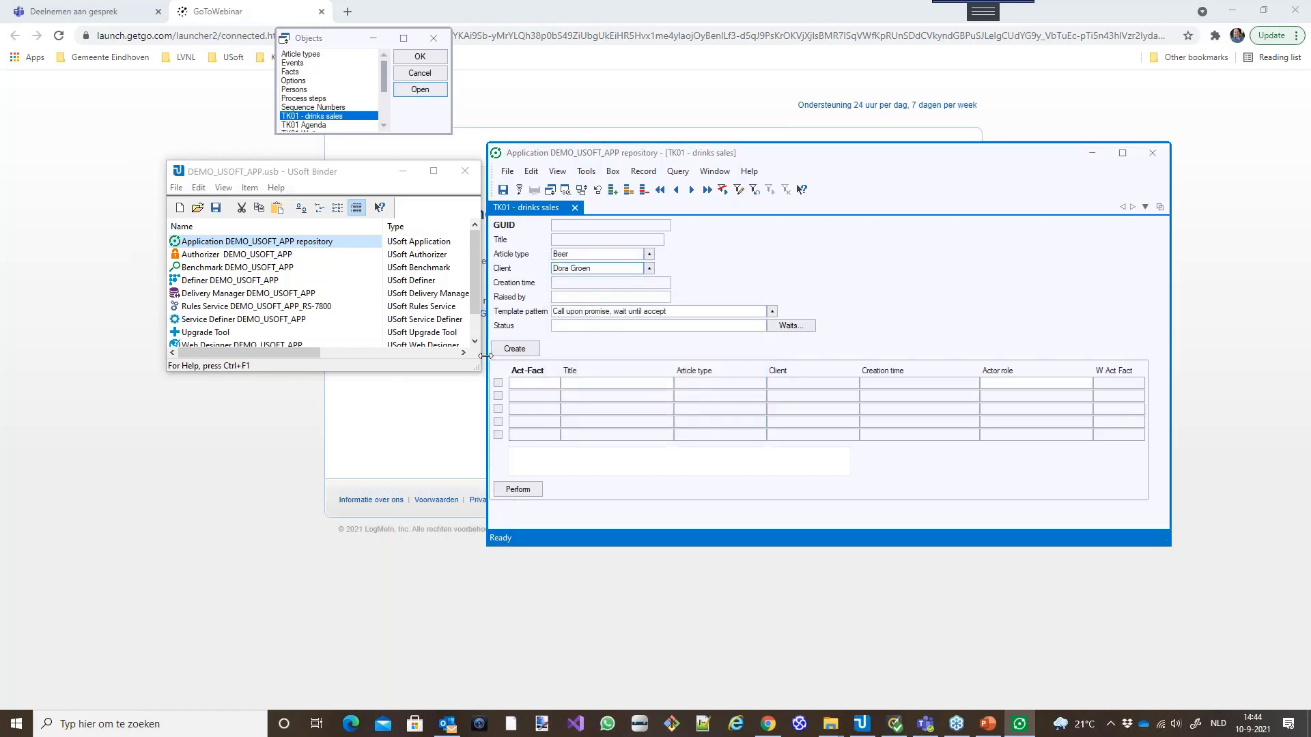
pyautogui.click(519, 348)
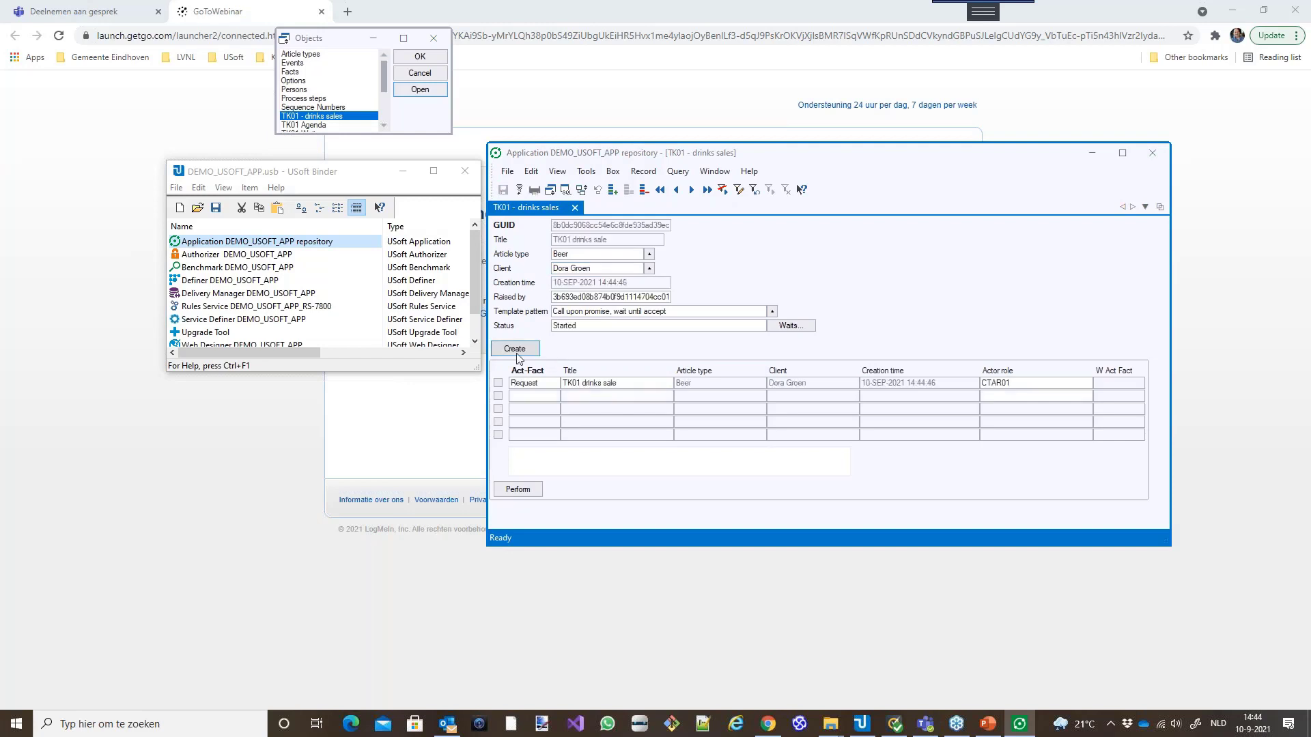
# Perform the Request and Promise act-facts for the Beer drinks sale
pyautogui.click(498, 383)
pyautogui.click(525, 491)
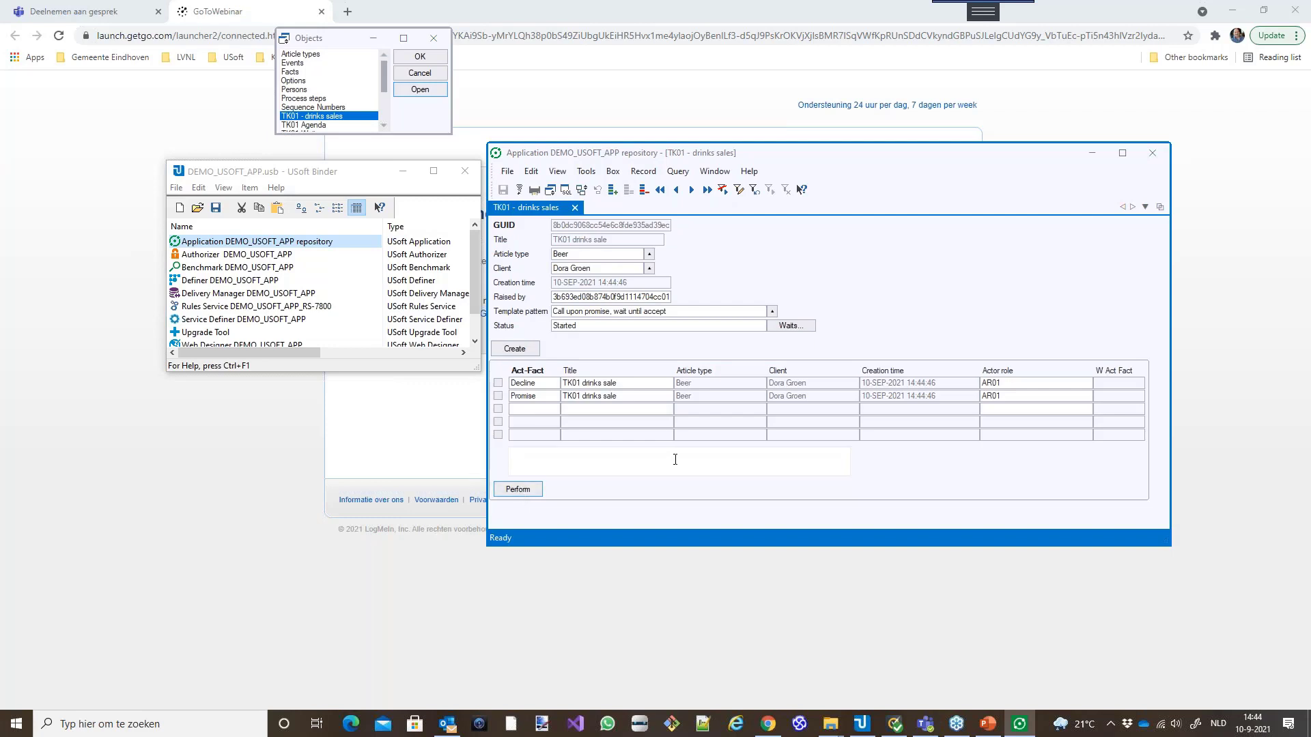
pyautogui.click(498, 396)
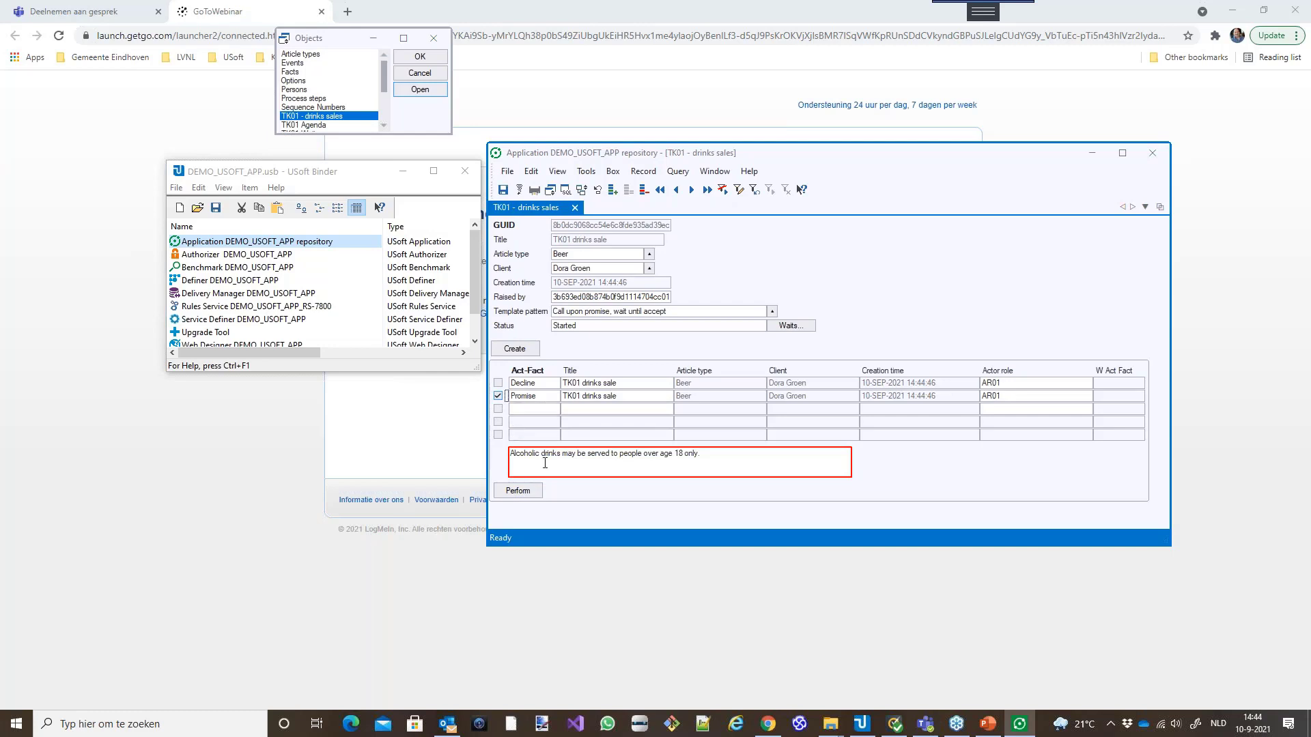
pyautogui.moveTo(702, 452); pyautogui.dragTo(495, 436)
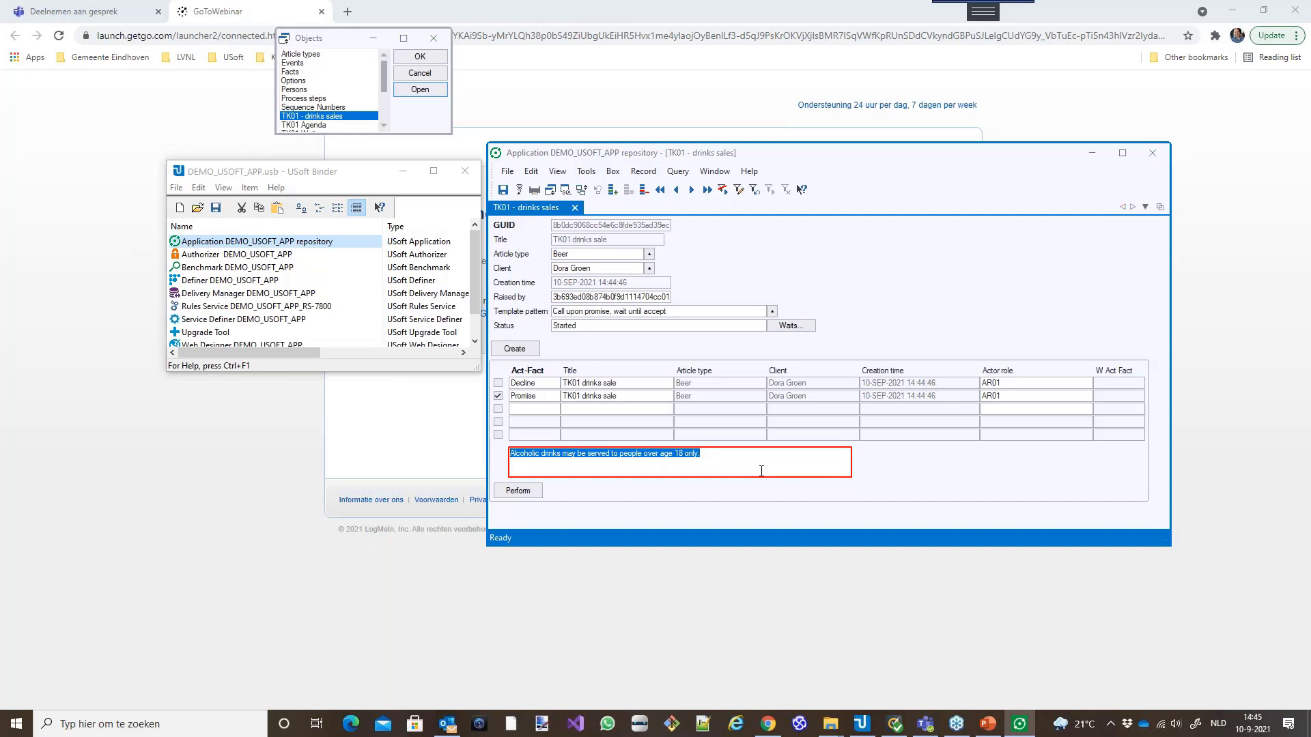
pyautogui.click(510, 495)
pyautogui.click(511, 494)
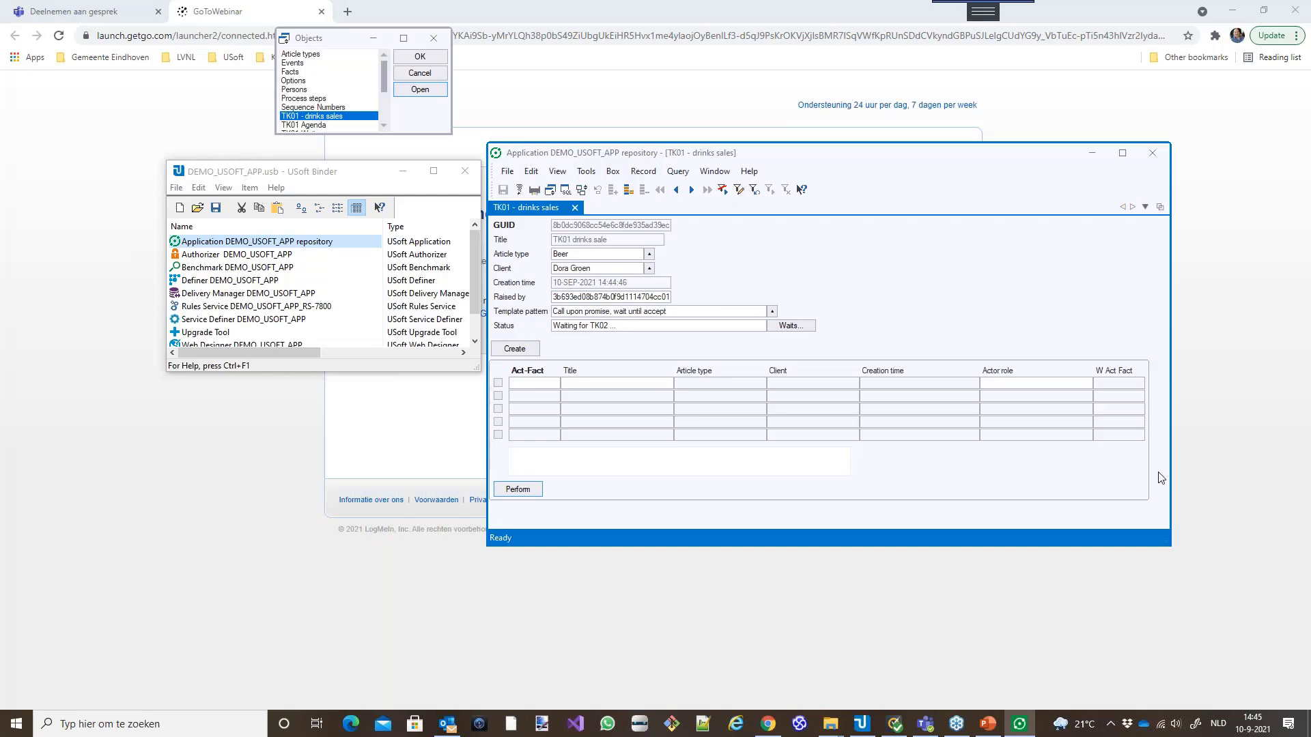
pyautogui.hotkey('alt', 'Tab')
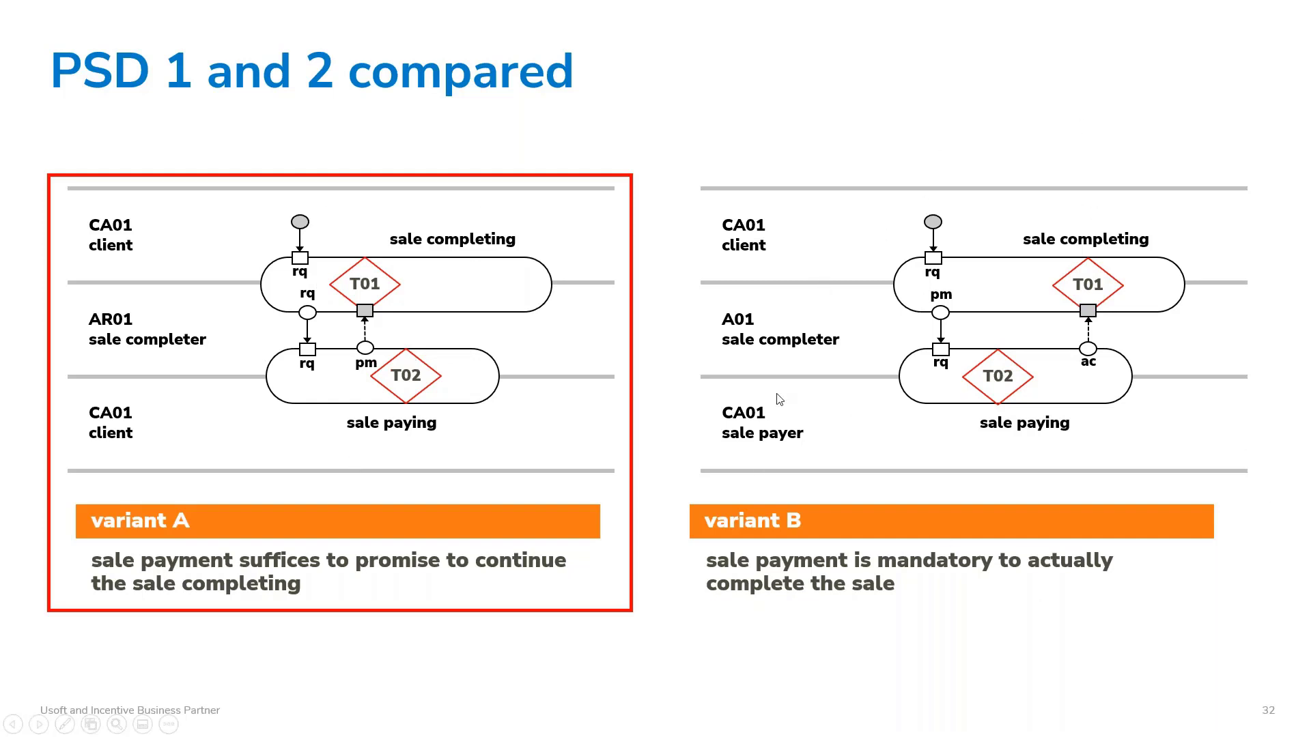
pyautogui.click(878, 421)
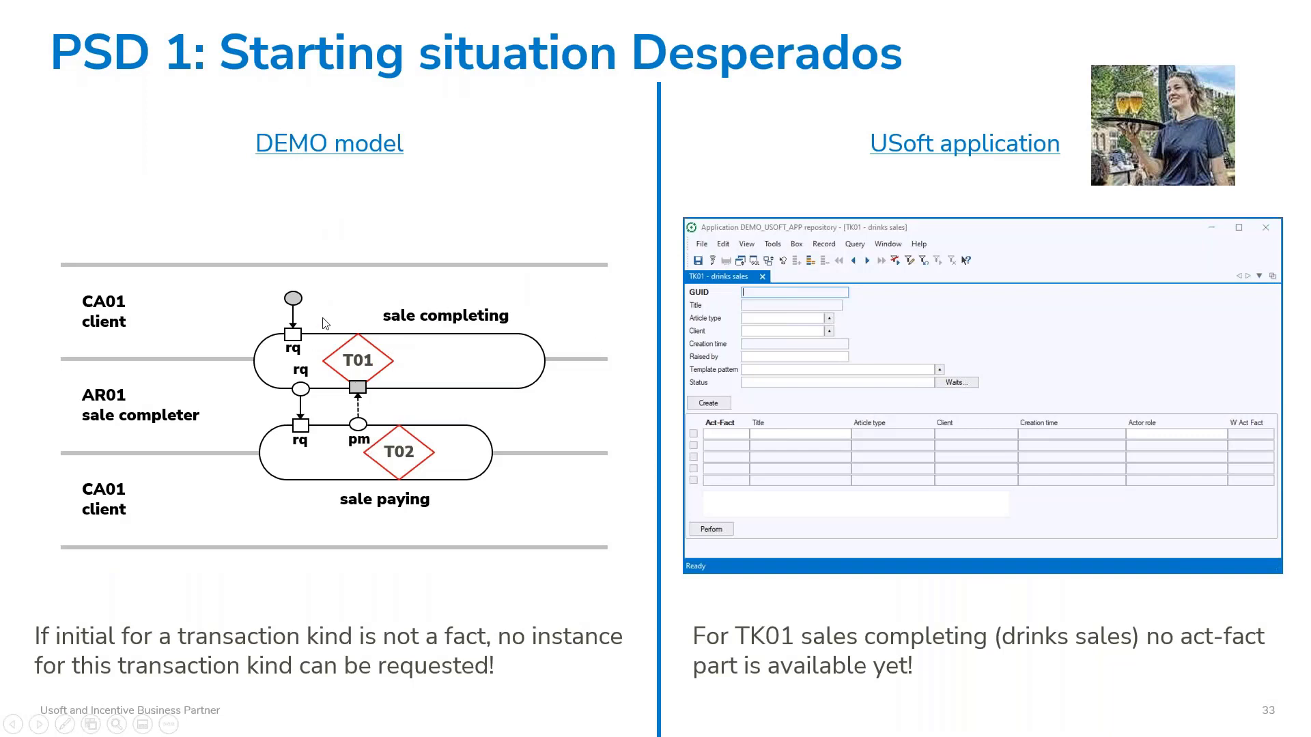
pyautogui.click(393, 425)
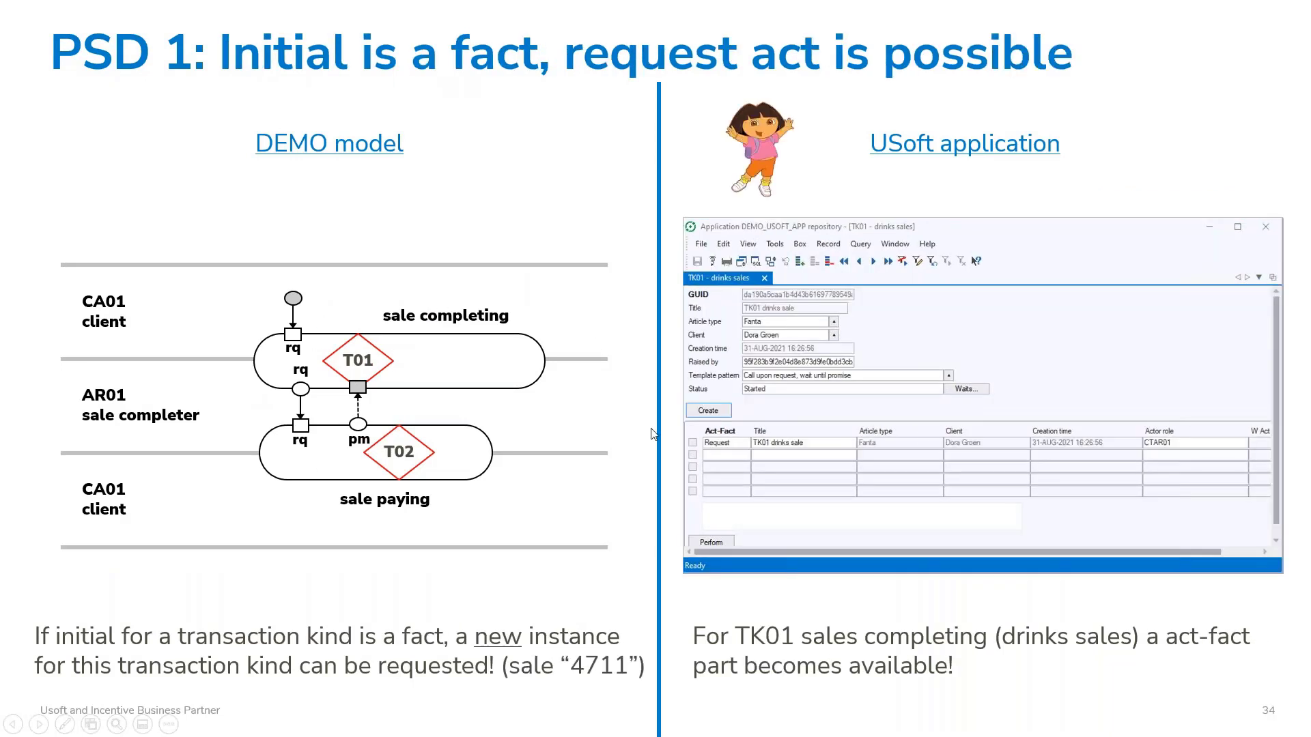
pyautogui.click(611, 393)
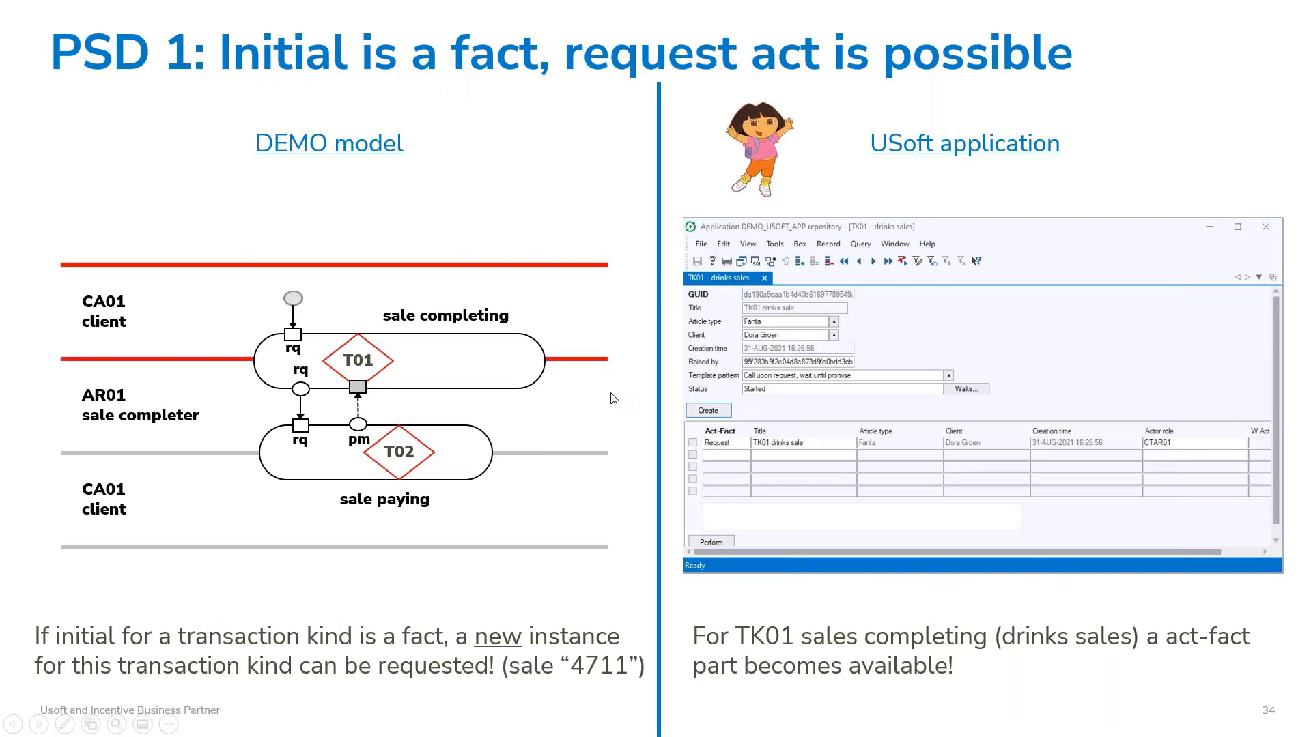
pyautogui.click(480, 314)
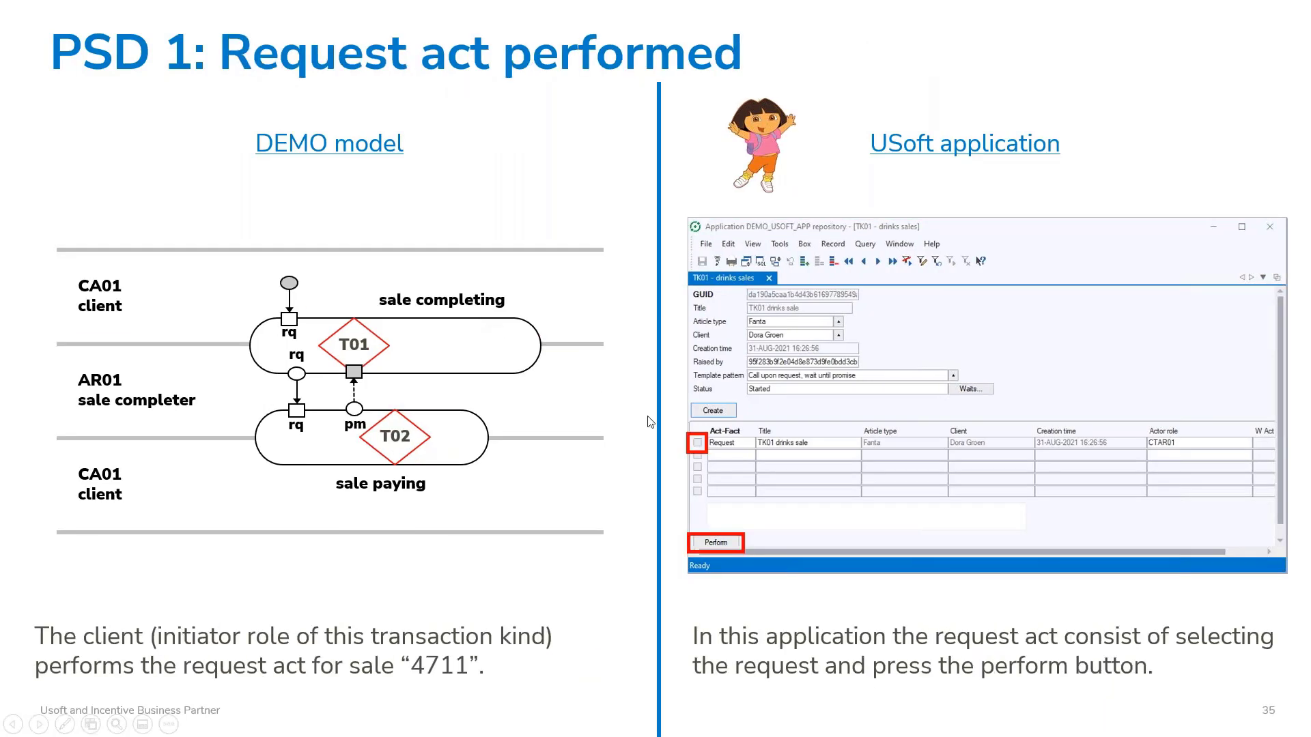